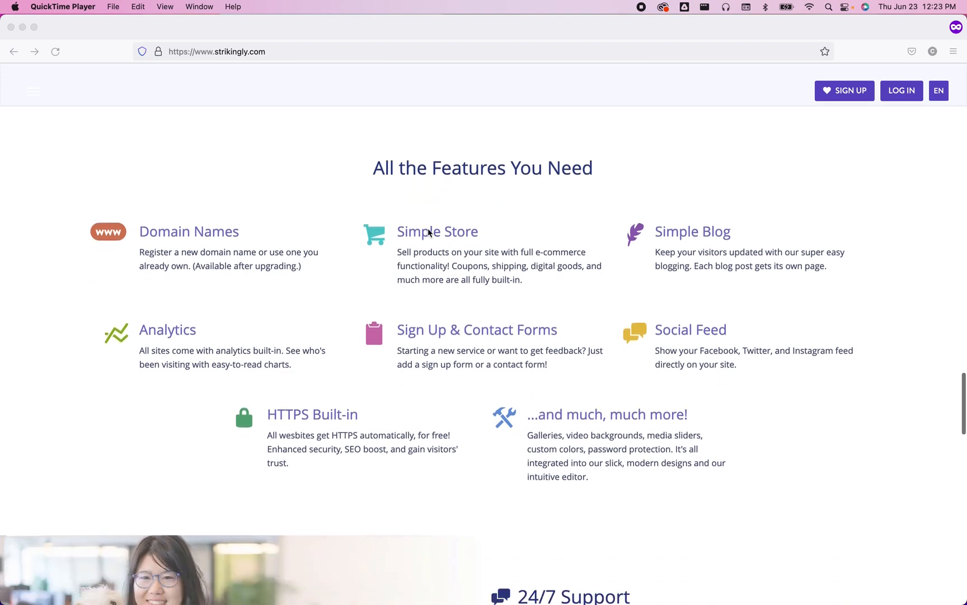
# Look through the Strikingly homepage's features, customer testimonials and sign-up sections, and check its navigation menu.
pyautogui.scroll(-15, 428, 228)
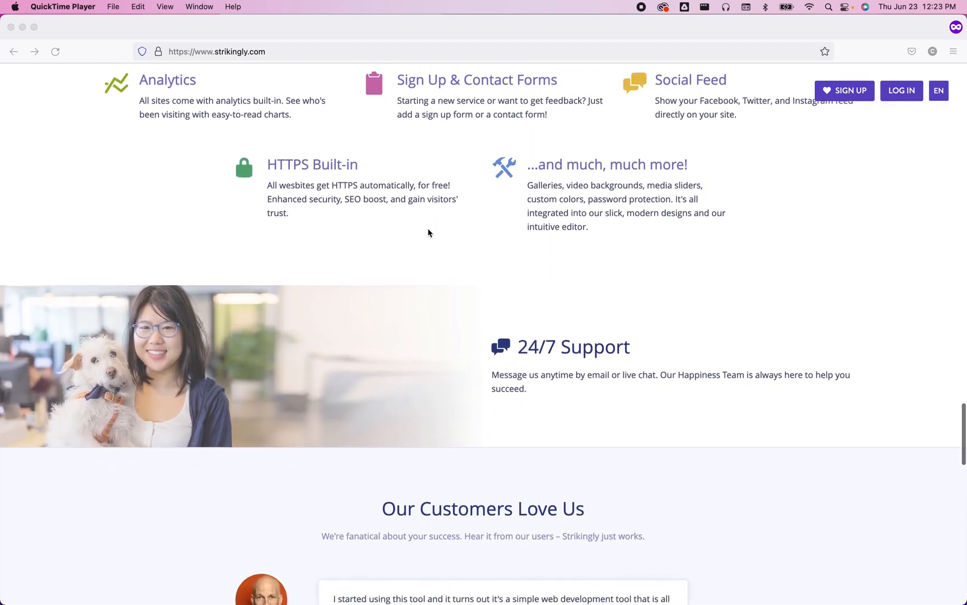
pyautogui.scroll(-17, 429, 230)
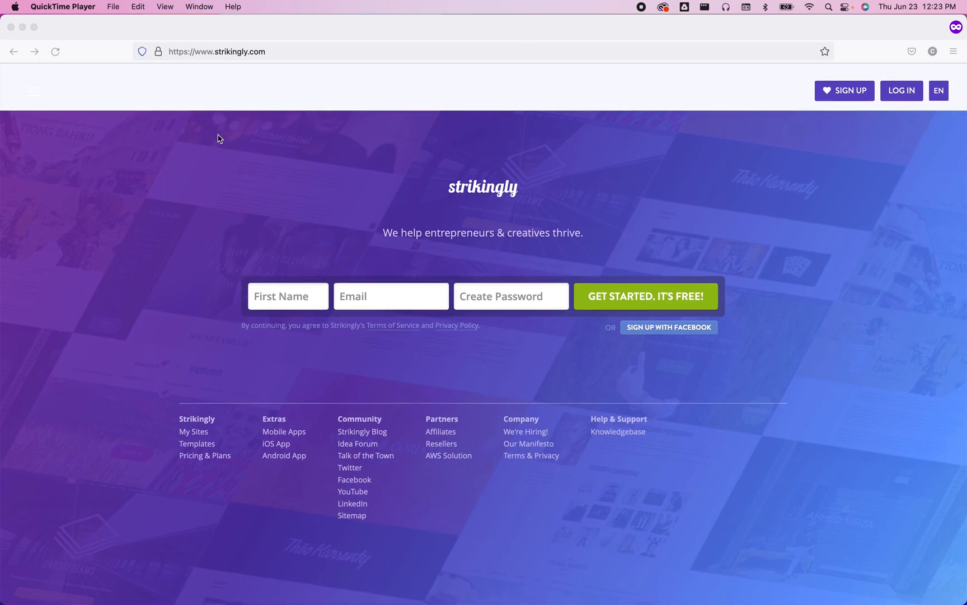
pyautogui.scroll(20, 219, 138)
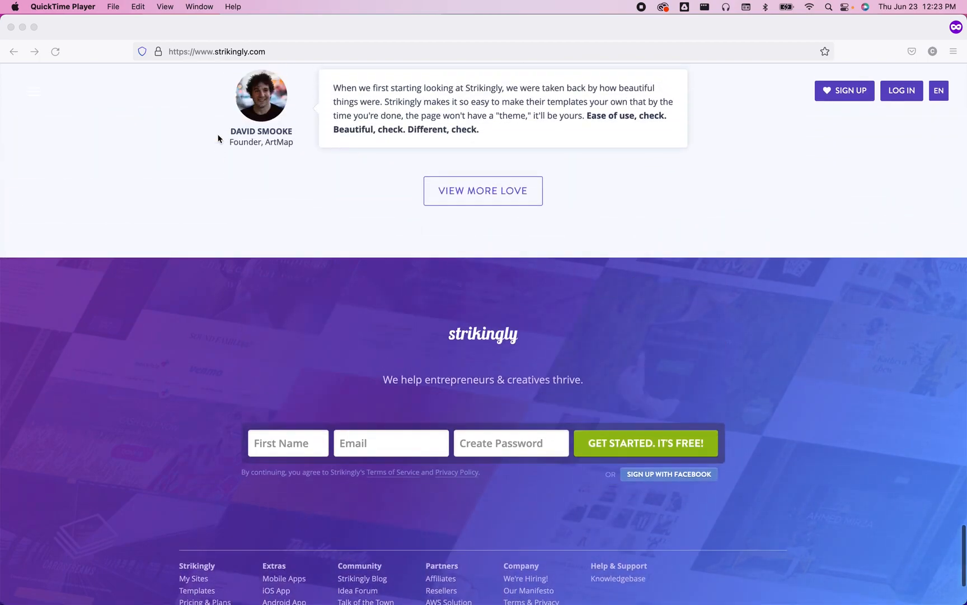
pyautogui.scroll(20, 218, 139)
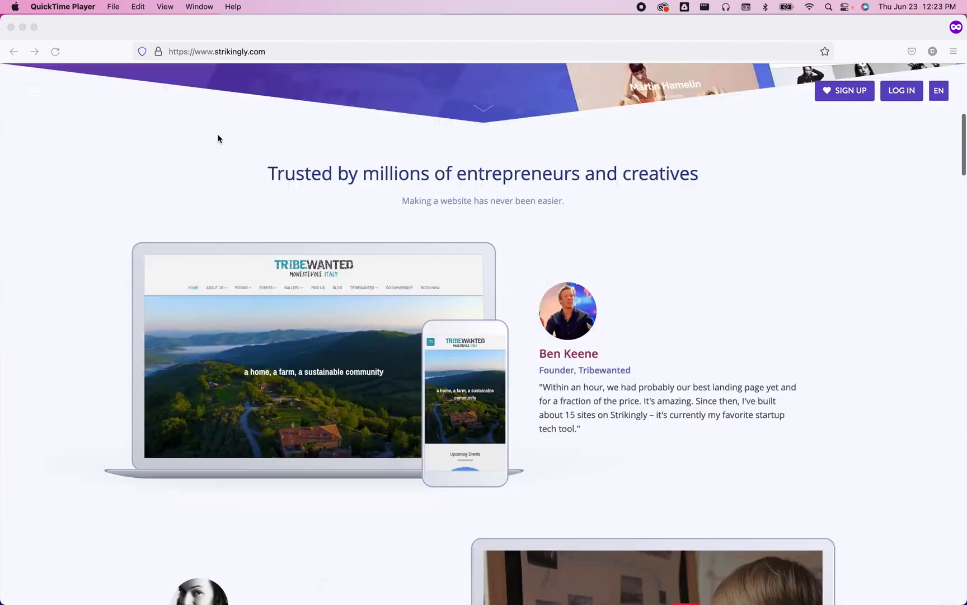
pyautogui.scroll(-1, 218, 138)
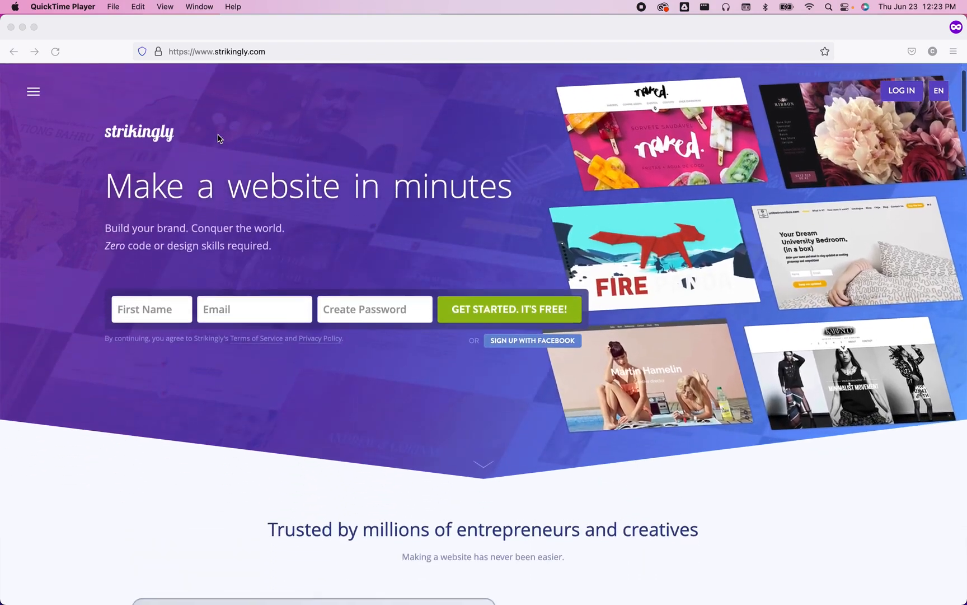
pyautogui.scroll(1, 218, 138)
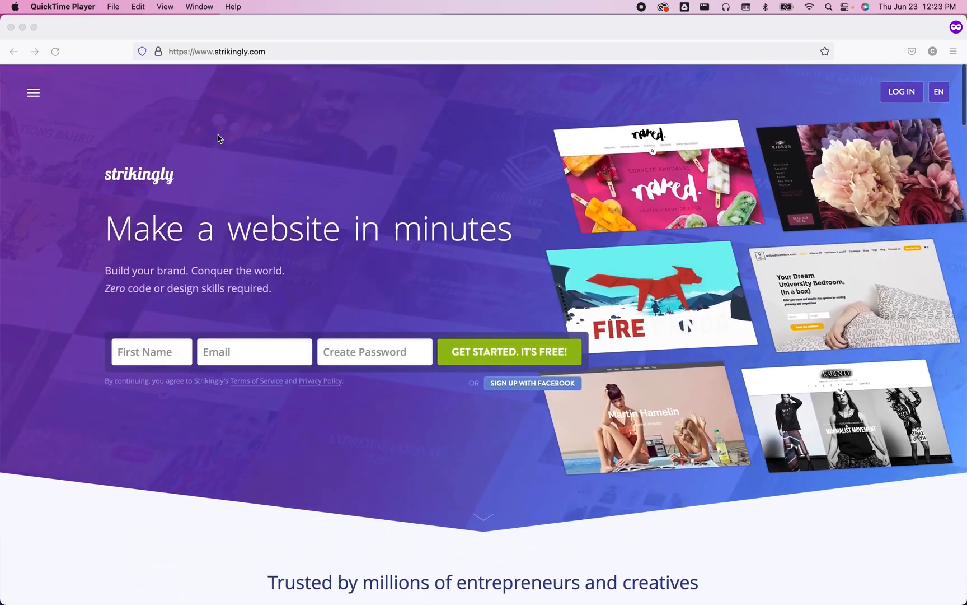
pyautogui.click(32, 96)
pyautogui.click(32, 94)
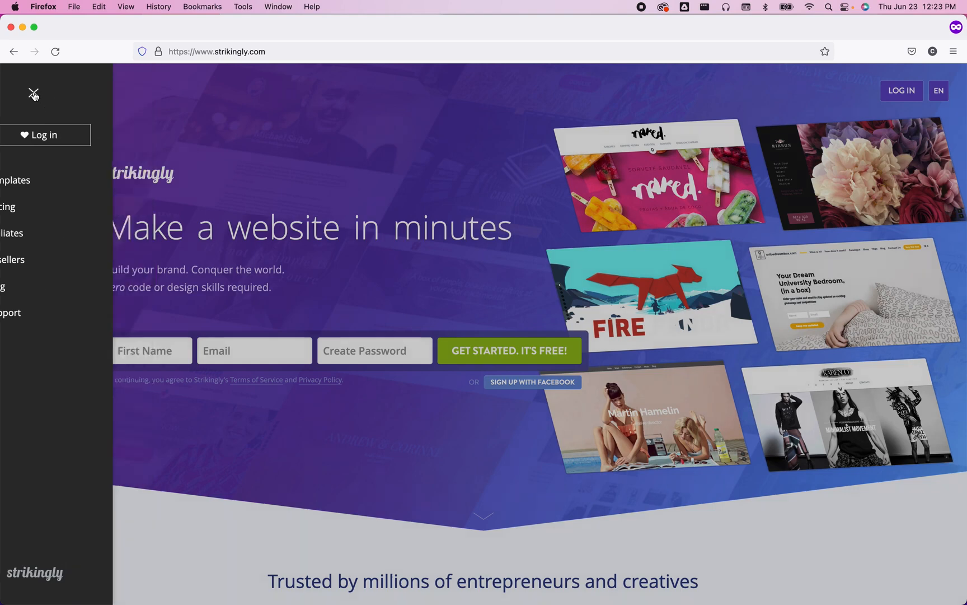
pyautogui.click(33, 94)
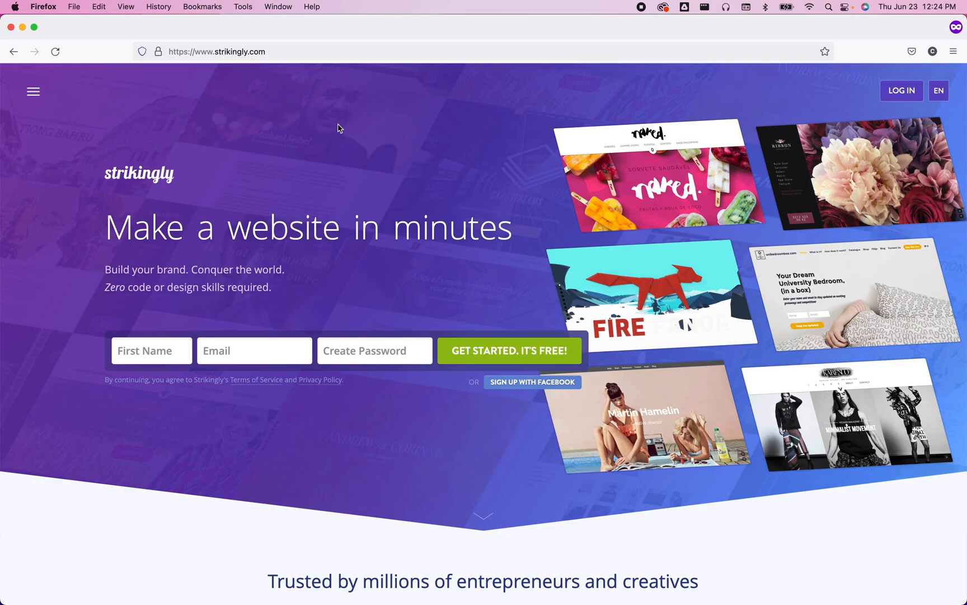
# Examine the homepage's HTML source, including its language links and meta tags, and close the source view.
pyautogui.press('super+u')
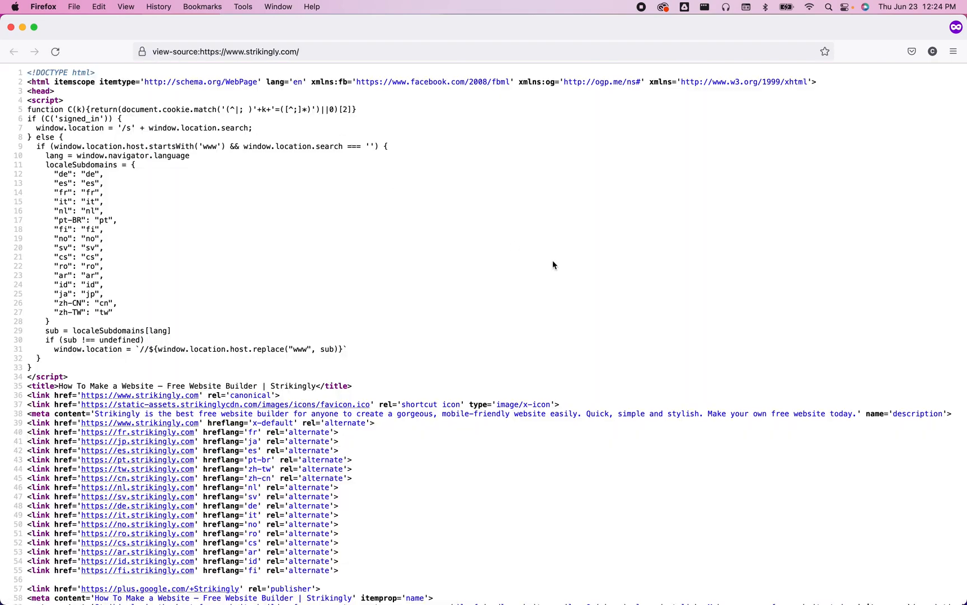
pyautogui.scroll(-4, 554, 264)
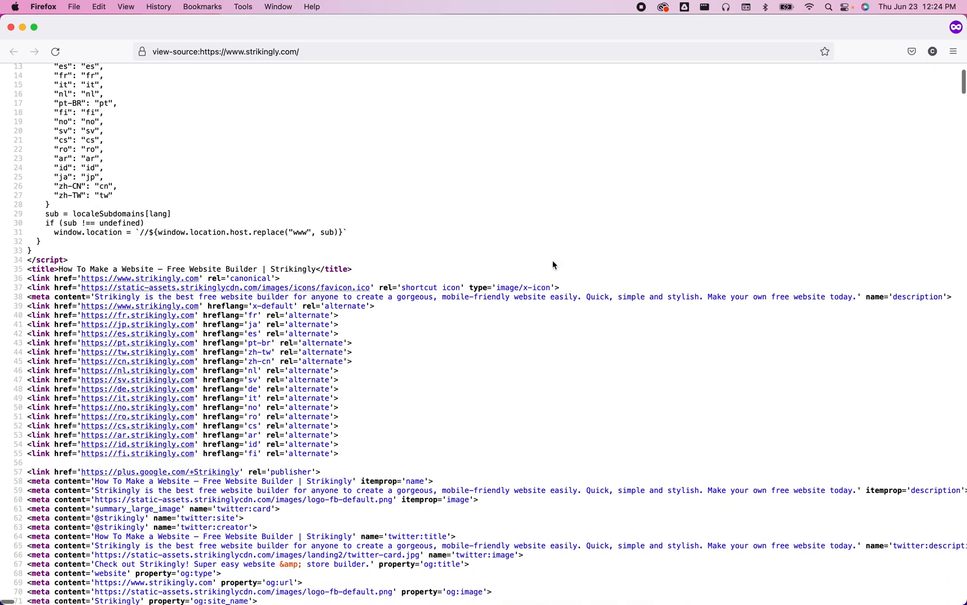
pyautogui.scroll(-8, 554, 264)
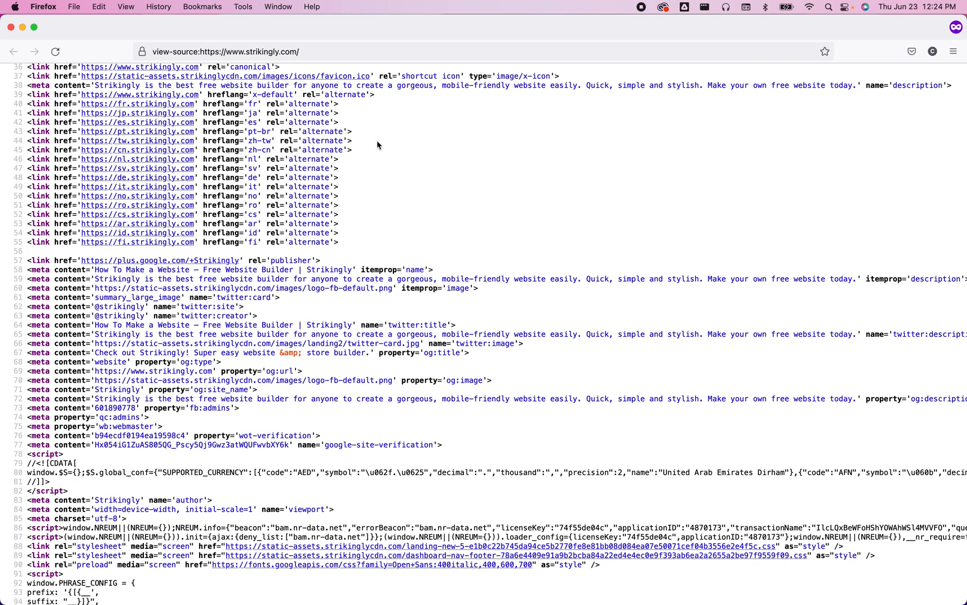
pyautogui.press('super+w')
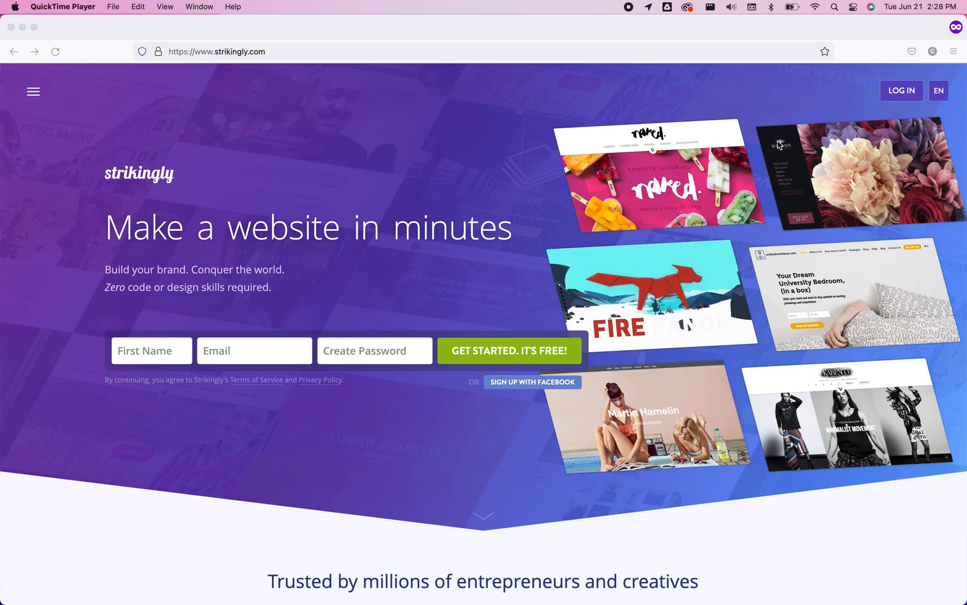
# Log in to Strikingly with the account e-mail and password.
pyautogui.click(896, 93)
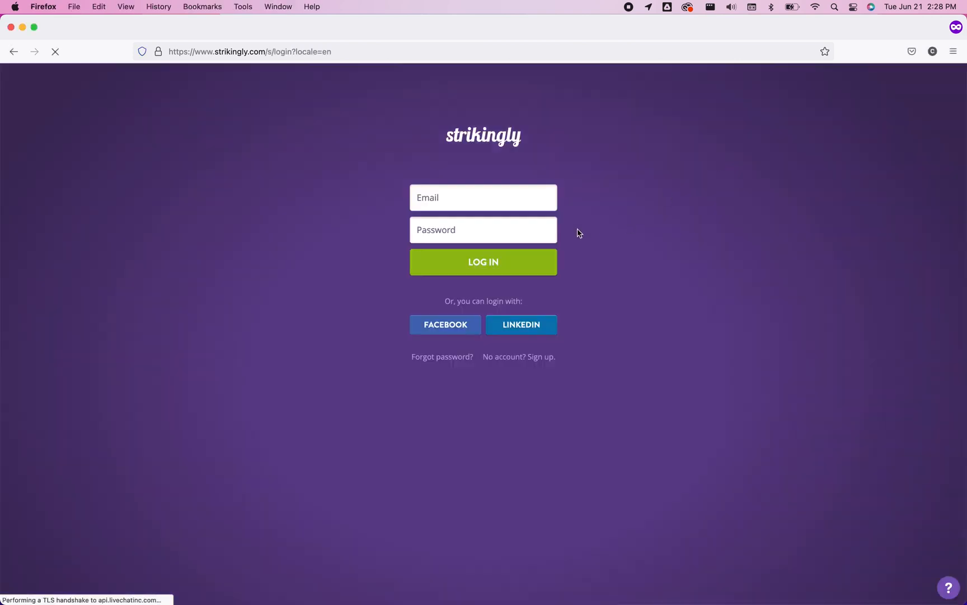
pyautogui.click(506, 204)
pyautogui.click(470, 222)
pyautogui.click(485, 263)
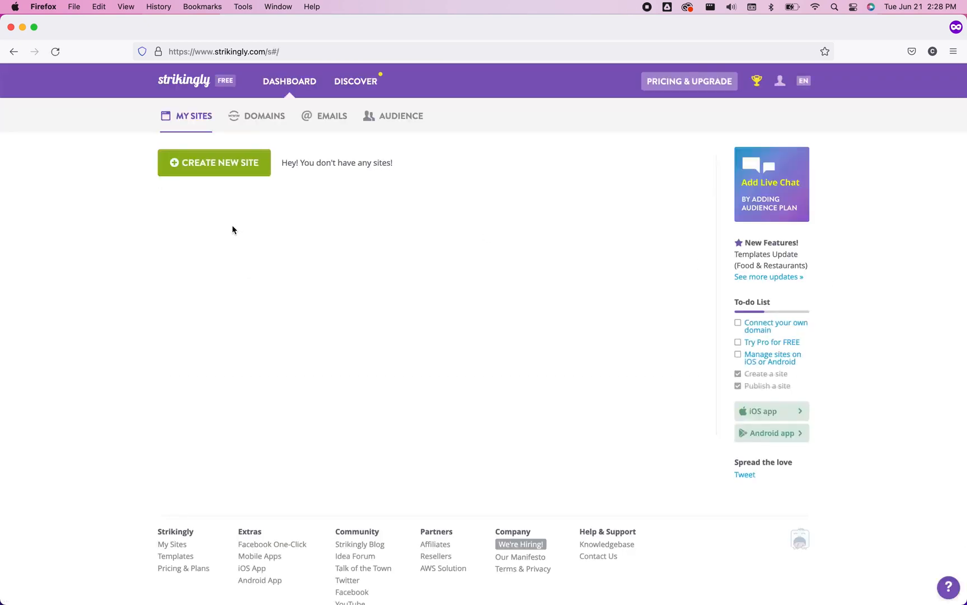
# Look through the dashboard's Domains, Emails and Audience sections.
pyautogui.click(261, 115)
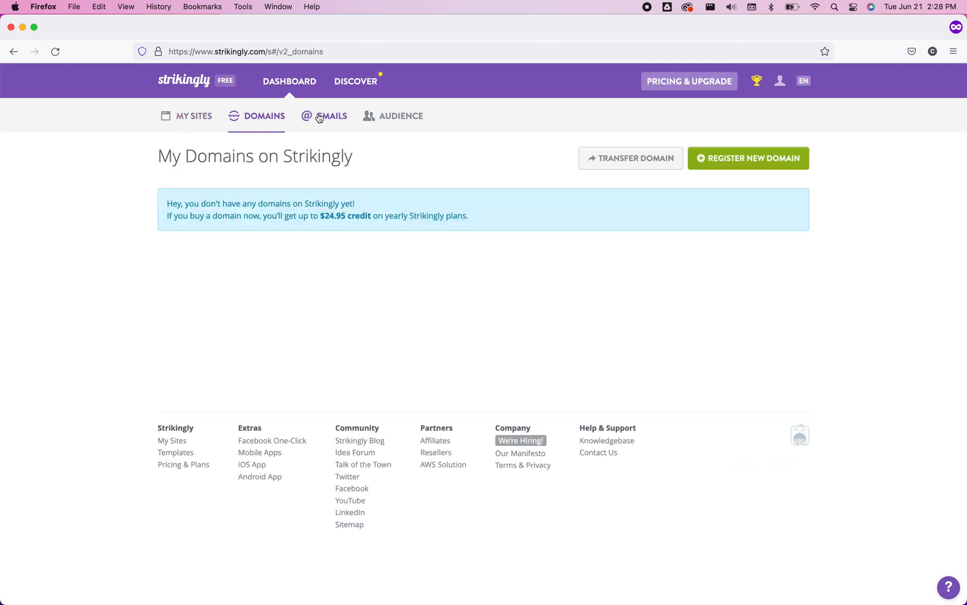
pyautogui.click(319, 116)
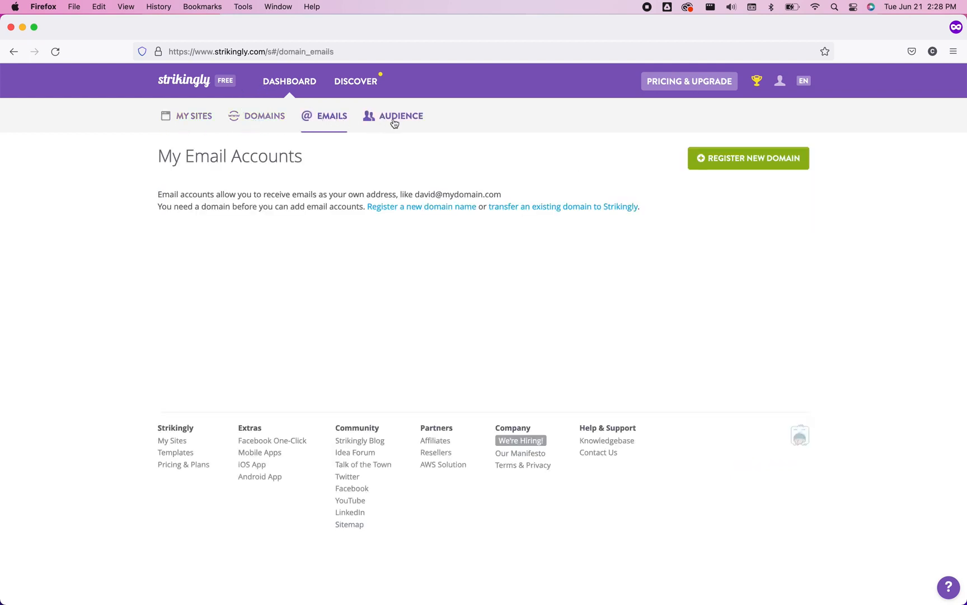
pyautogui.click(414, 121)
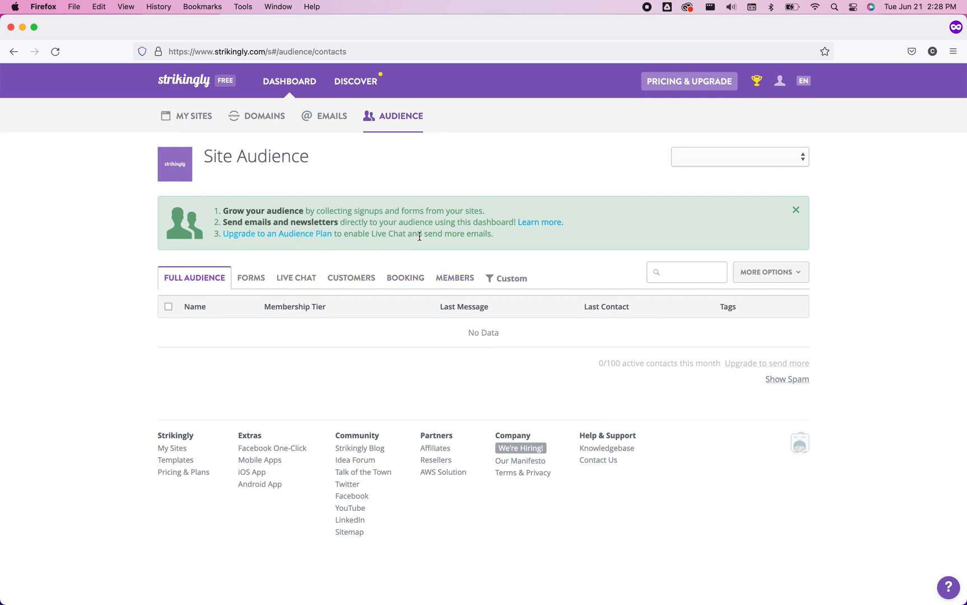
# Open the plan pricing from the Audience Plan upgrade offer and compare the yearly Limited, Pro and VIP plans.
pyautogui.click(265, 233)
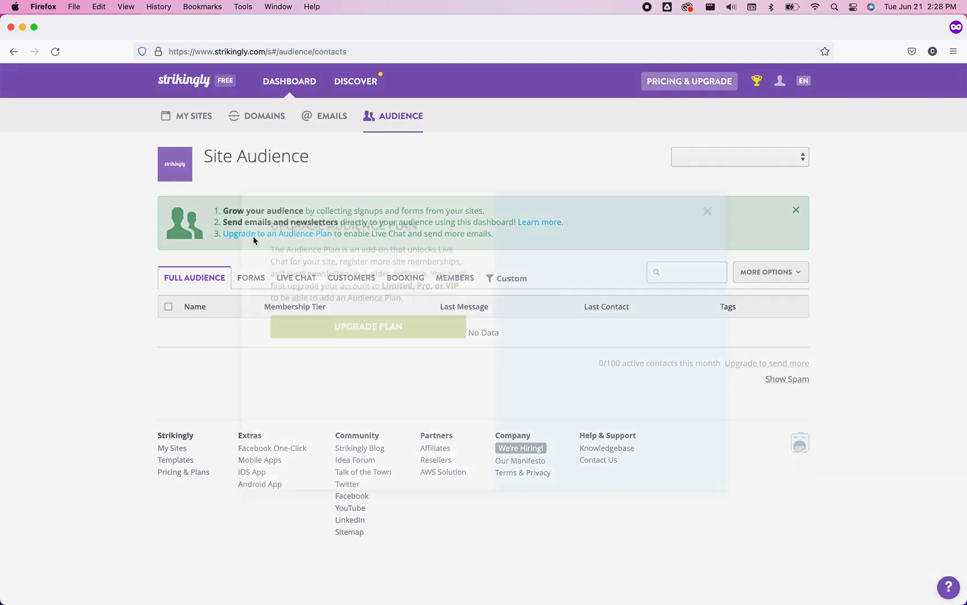
pyautogui.click(412, 323)
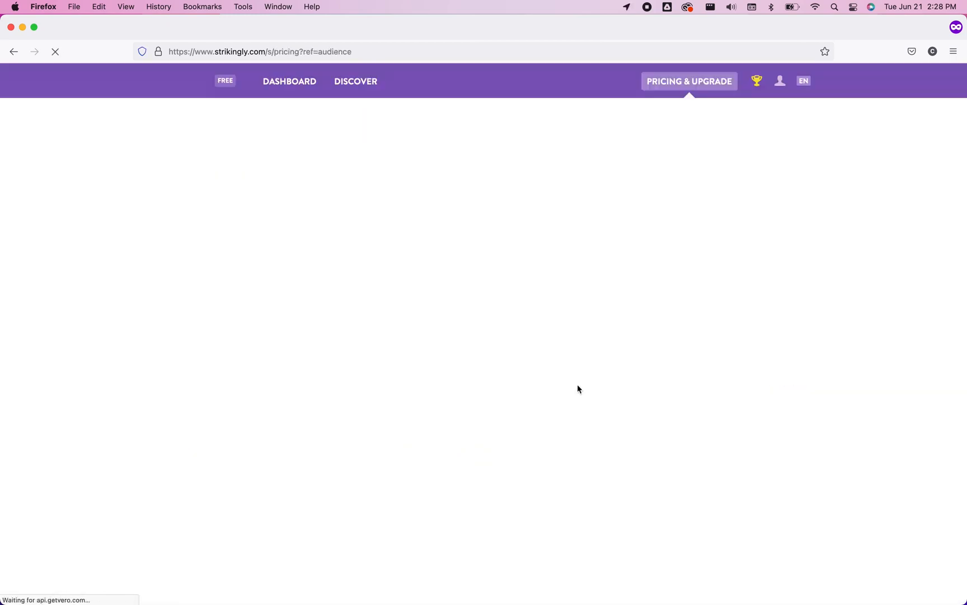
pyautogui.scroll(-5, 245, 353)
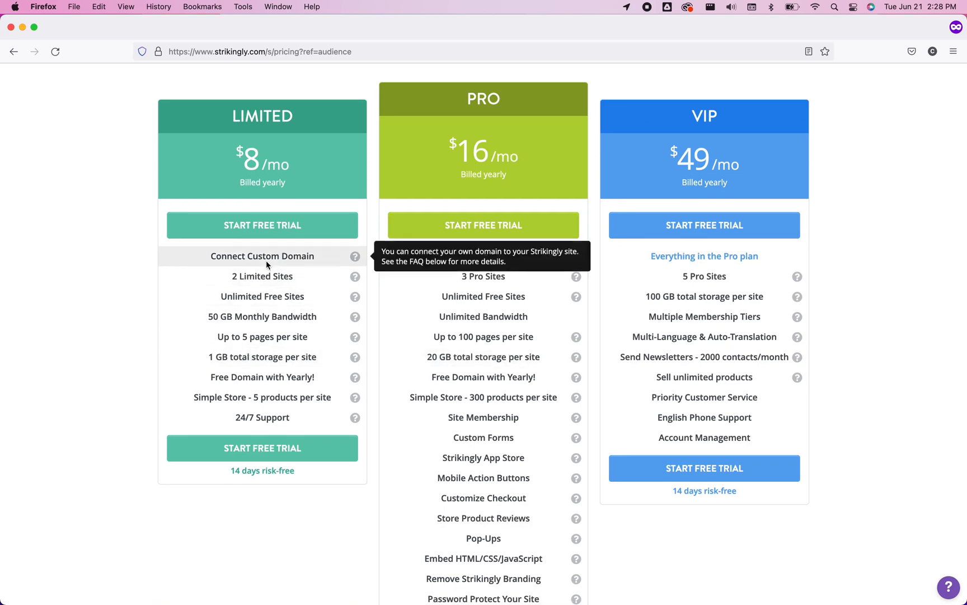
pyautogui.scroll(1, 266, 260)
pyautogui.scroll(3, 266, 263)
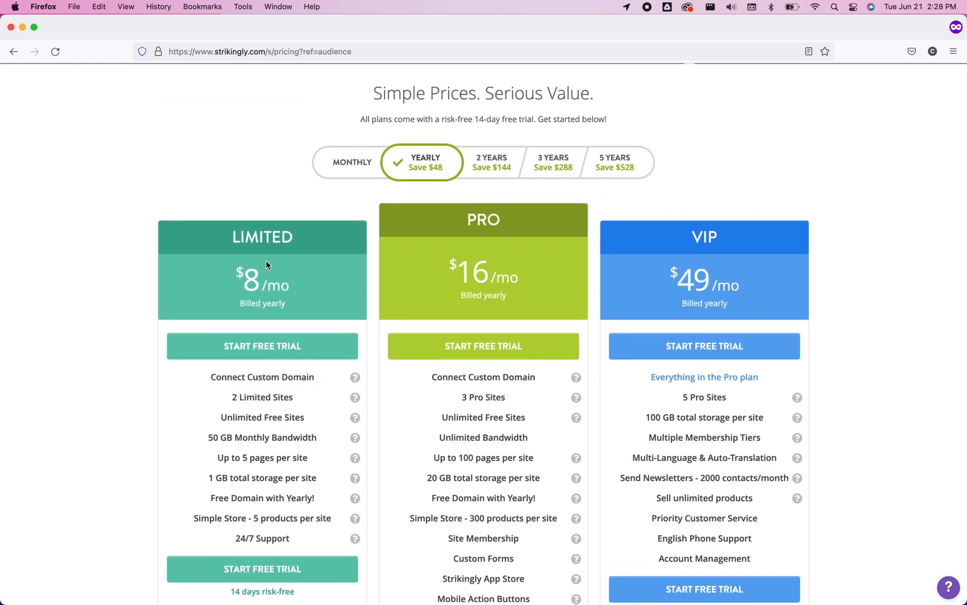
pyautogui.scroll(1, 187, 249)
pyautogui.scroll(-5, 139, 264)
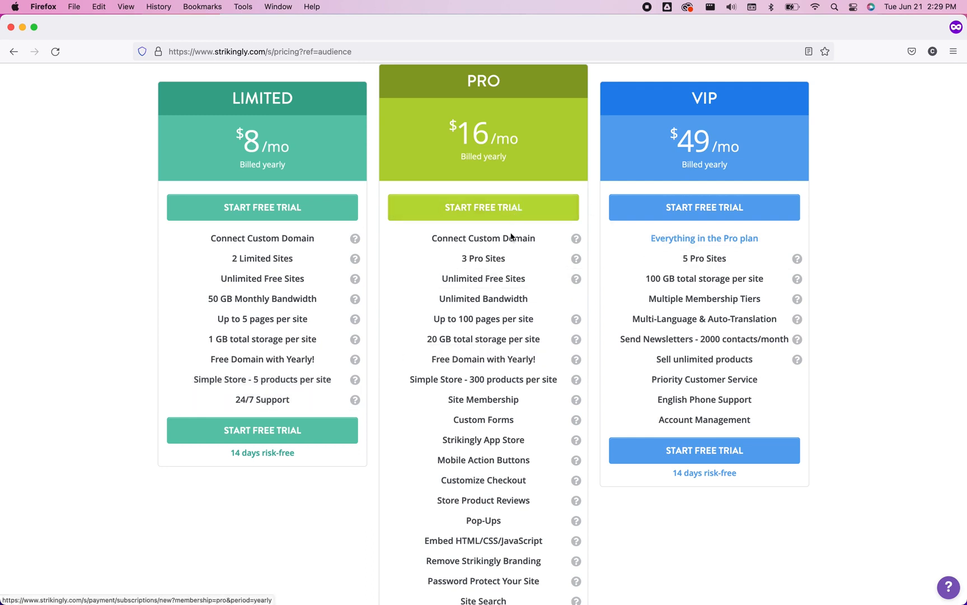
pyautogui.scroll(-2, 563, 322)
pyautogui.scroll(-3, 501, 273)
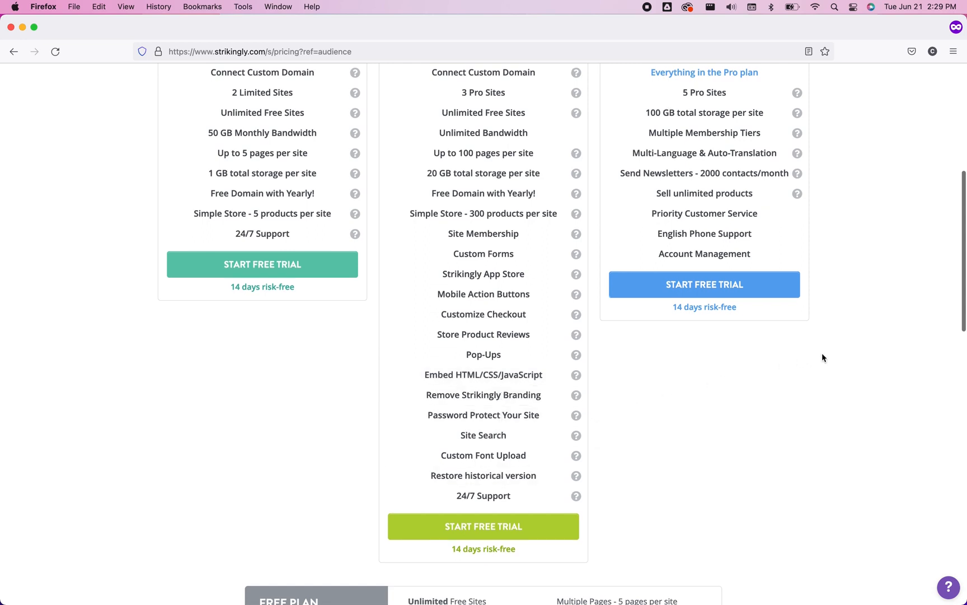
pyautogui.scroll(3, 823, 357)
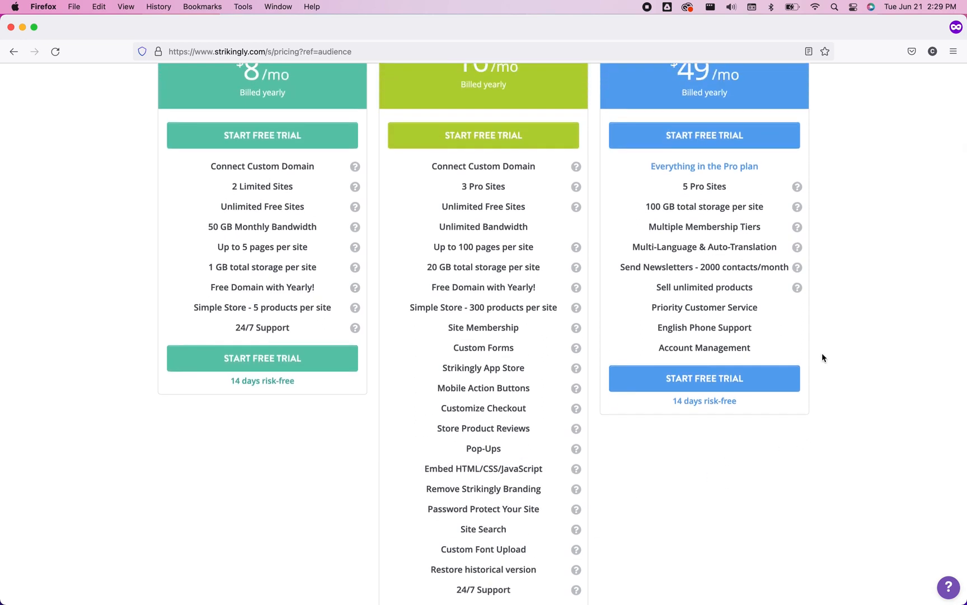
pyautogui.scroll(3, 729, 269)
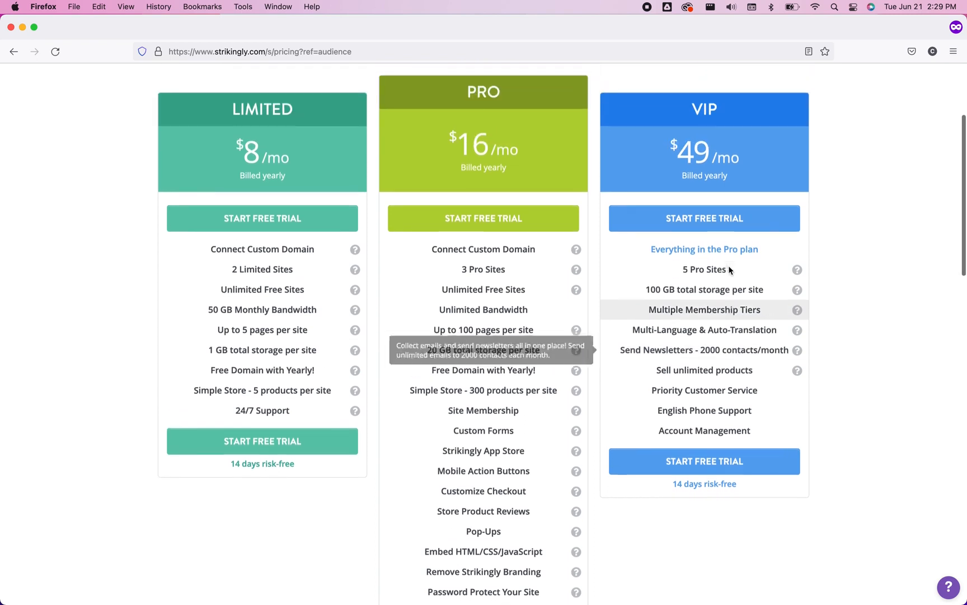
pyautogui.scroll(5, 729, 269)
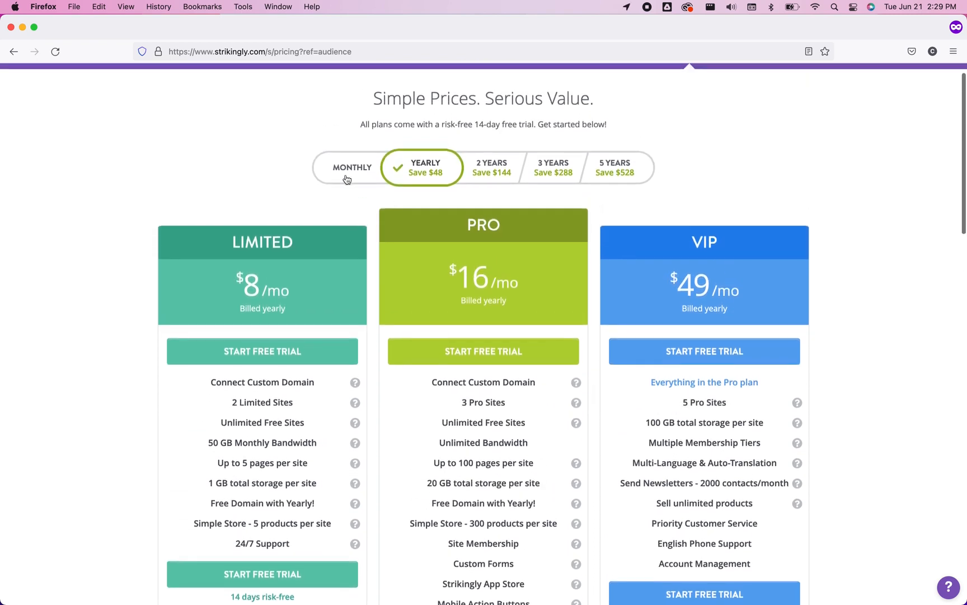
# Switch the pricing to monthly billing and review the plan features, the Free and Audience plans, and the FAQ.
pyautogui.click(347, 179)
pyautogui.scroll(-7, 883, 315)
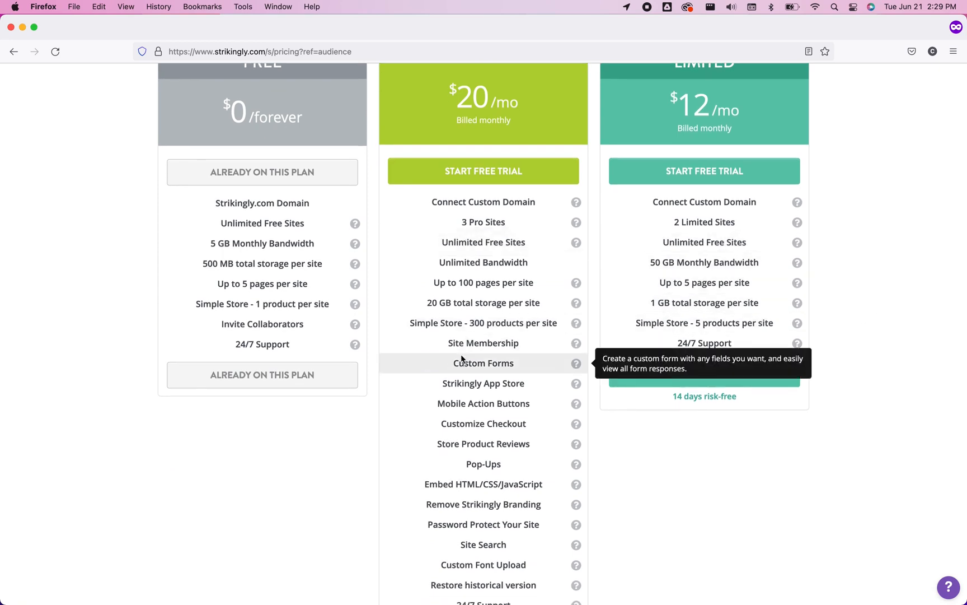
pyautogui.scroll(-3, 462, 355)
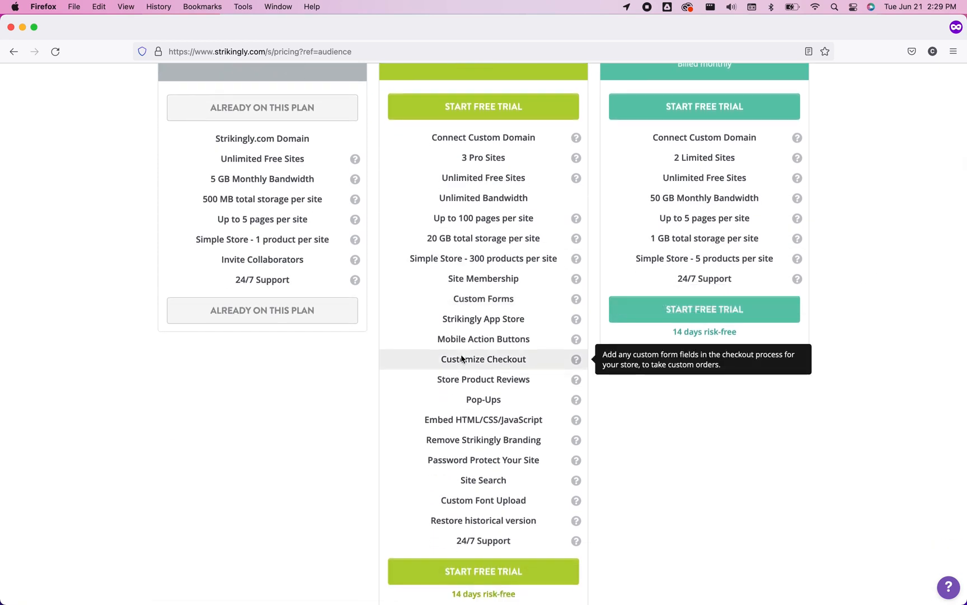
pyautogui.scroll(-2, 461, 359)
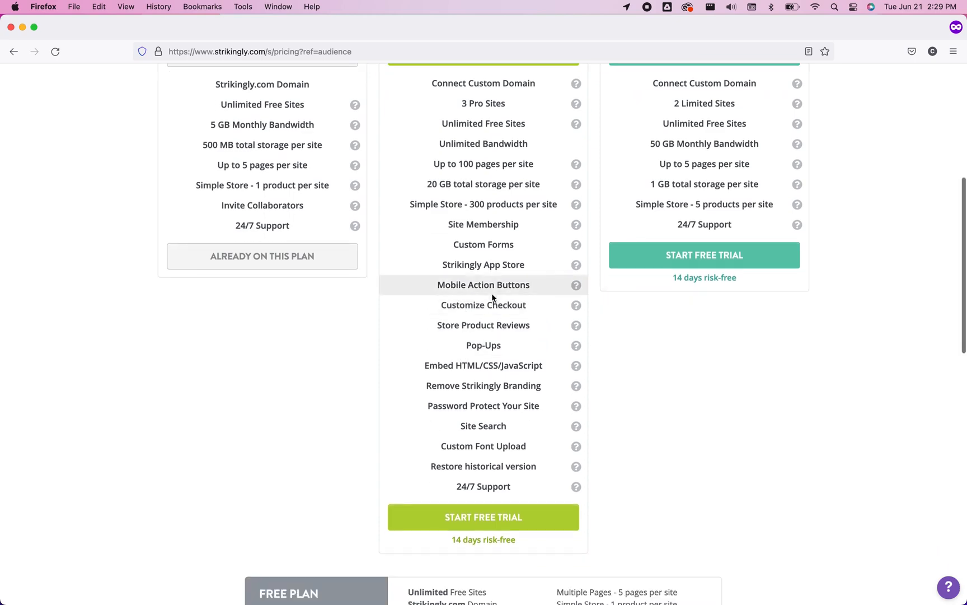
pyautogui.scroll(-6, 504, 406)
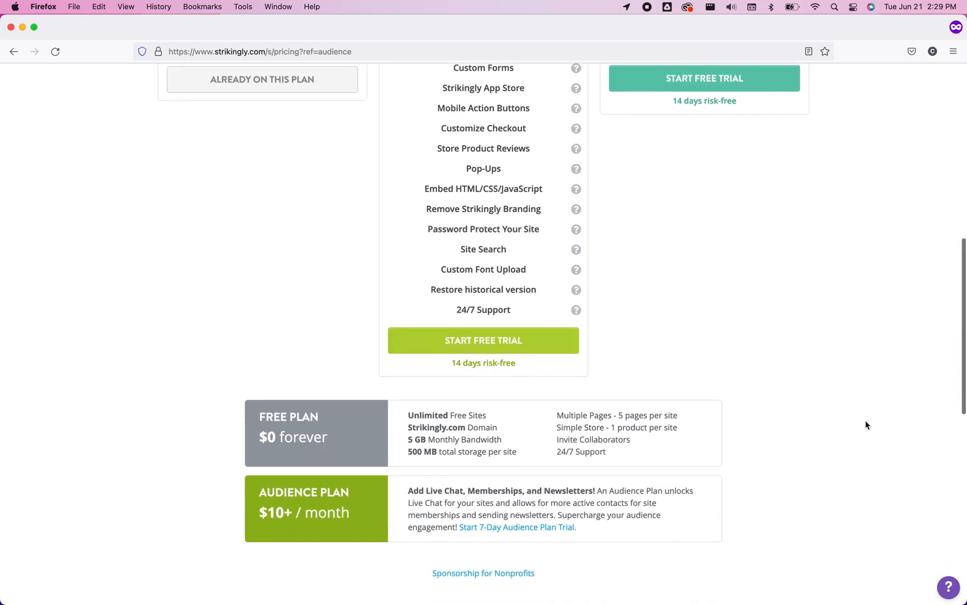
pyautogui.scroll(-3, 783, 465)
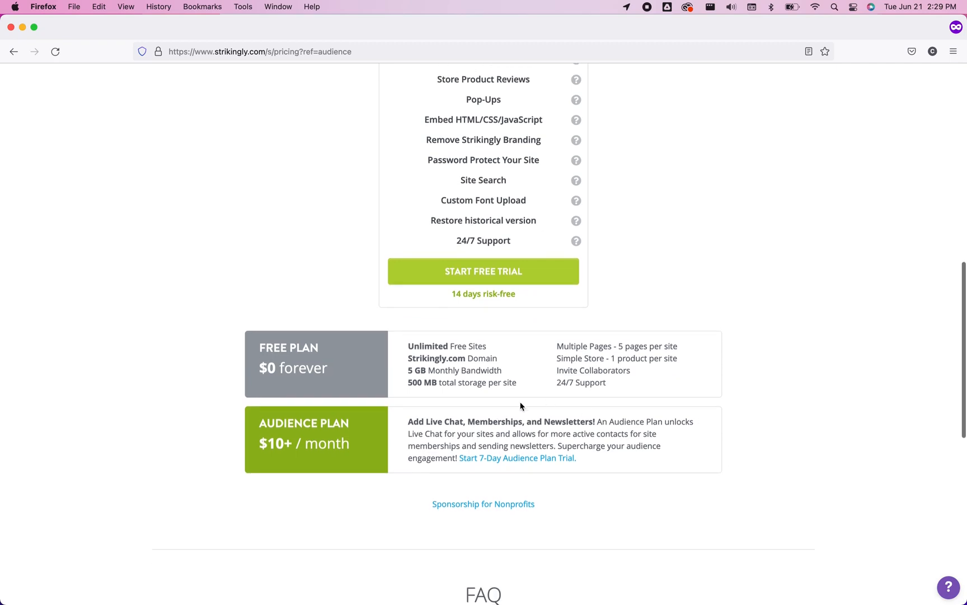
pyautogui.scroll(-3, 684, 418)
pyautogui.scroll(-2, 684, 418)
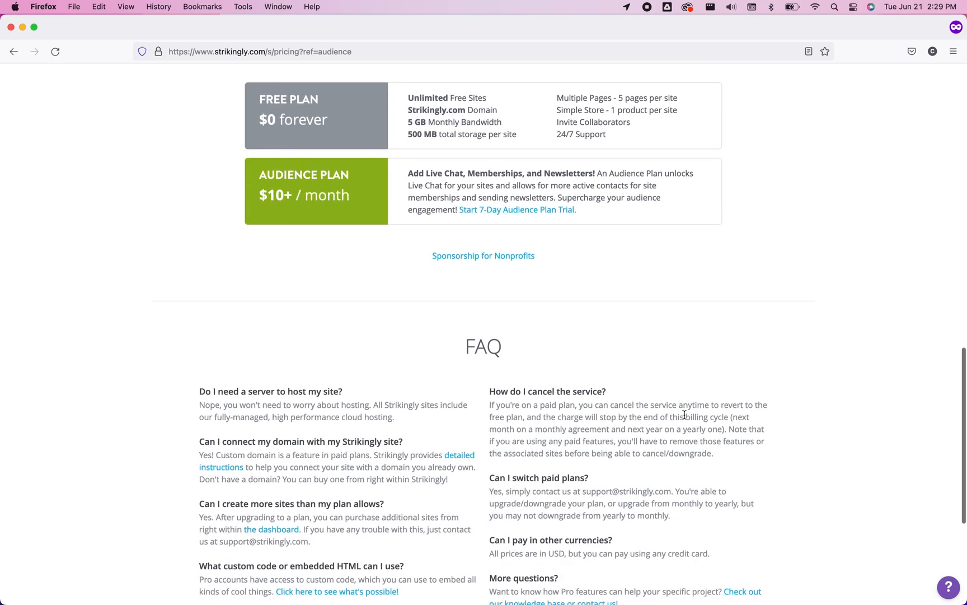
pyautogui.press('Home')
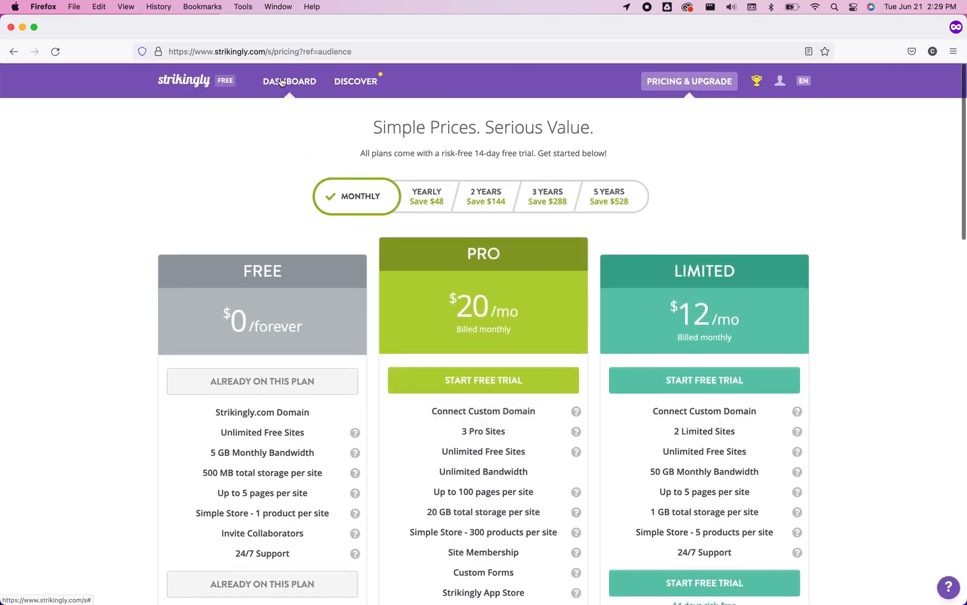
# Return to the dashboard and open its Domains section.
pyautogui.click(281, 83)
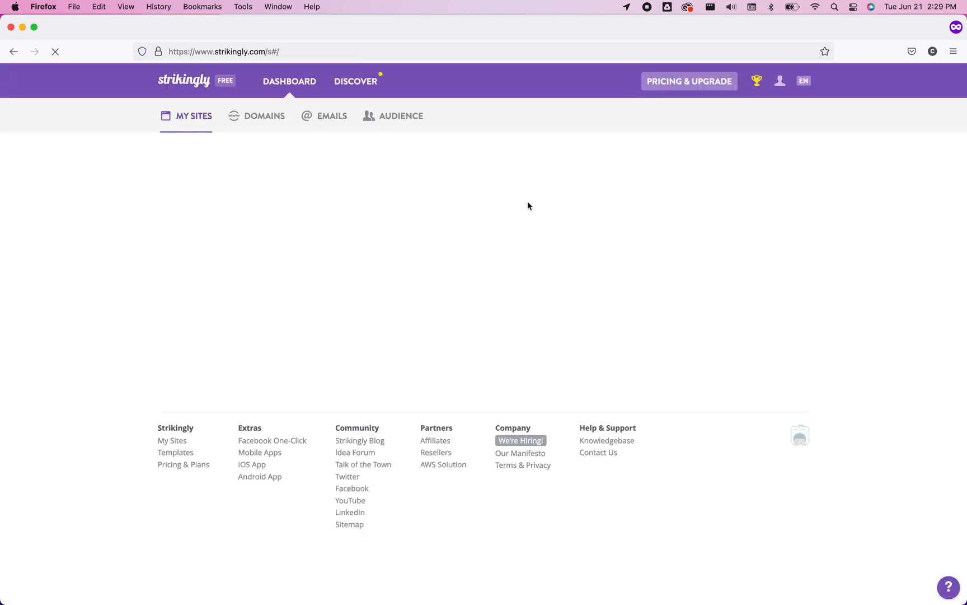
pyautogui.click(269, 125)
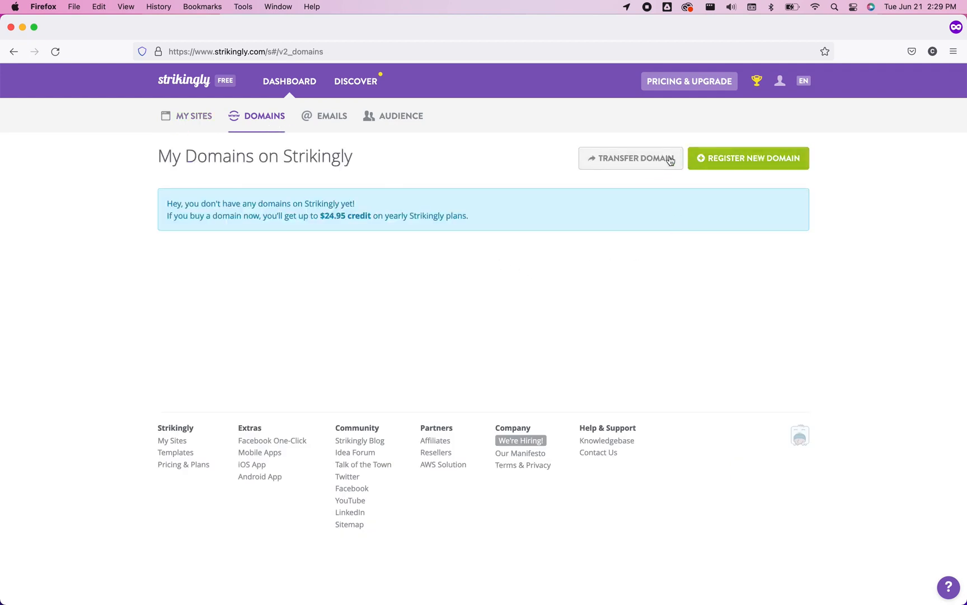
# Search for the new domain adasdasdasdadadsq.com to register and check its yearly price.
pyautogui.click(728, 158)
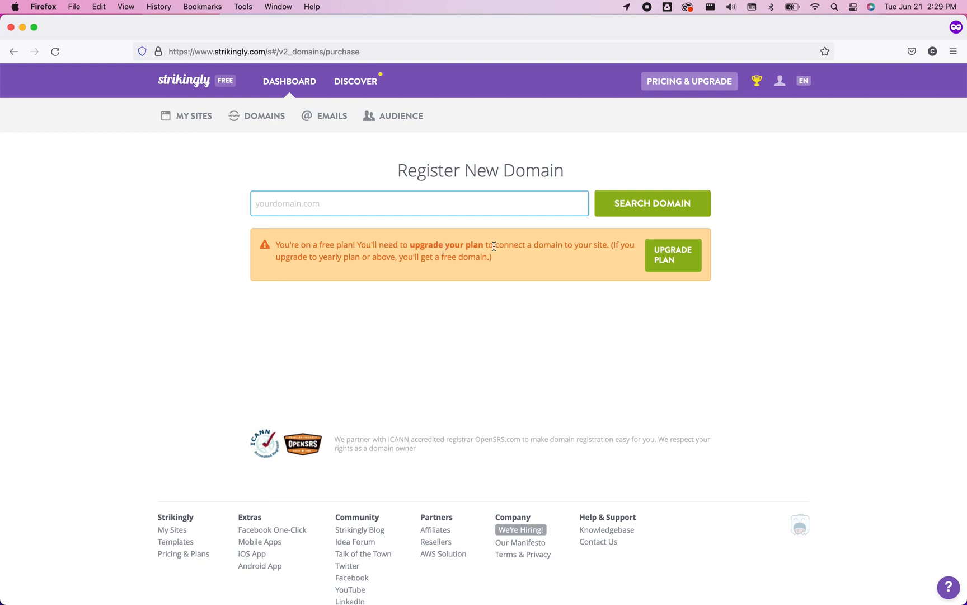
pyautogui.write('adasdasdasdadadsq.com')
pyautogui.press('Return')
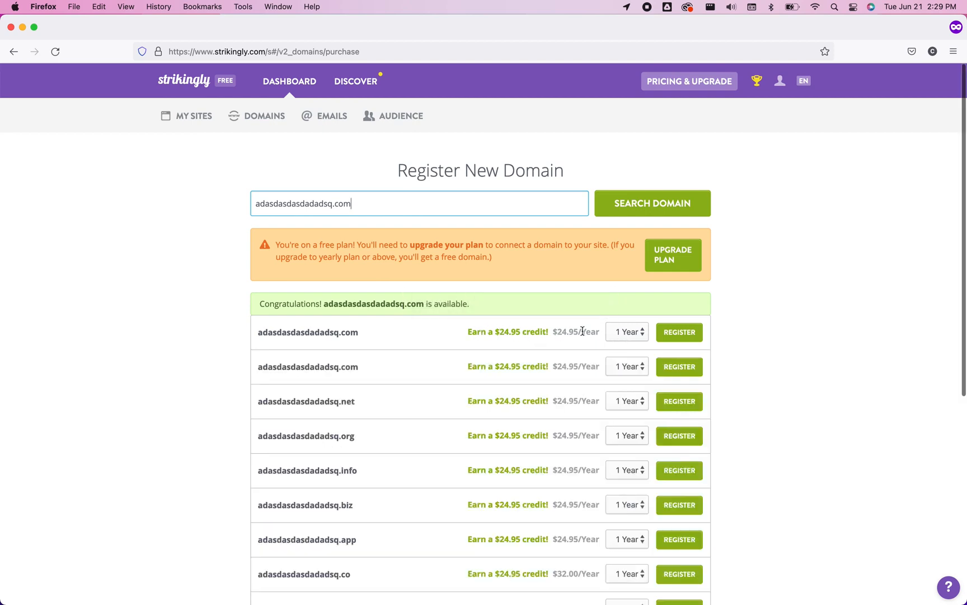
pyautogui.moveTo(574, 334); pyautogui.dragTo(554, 332)
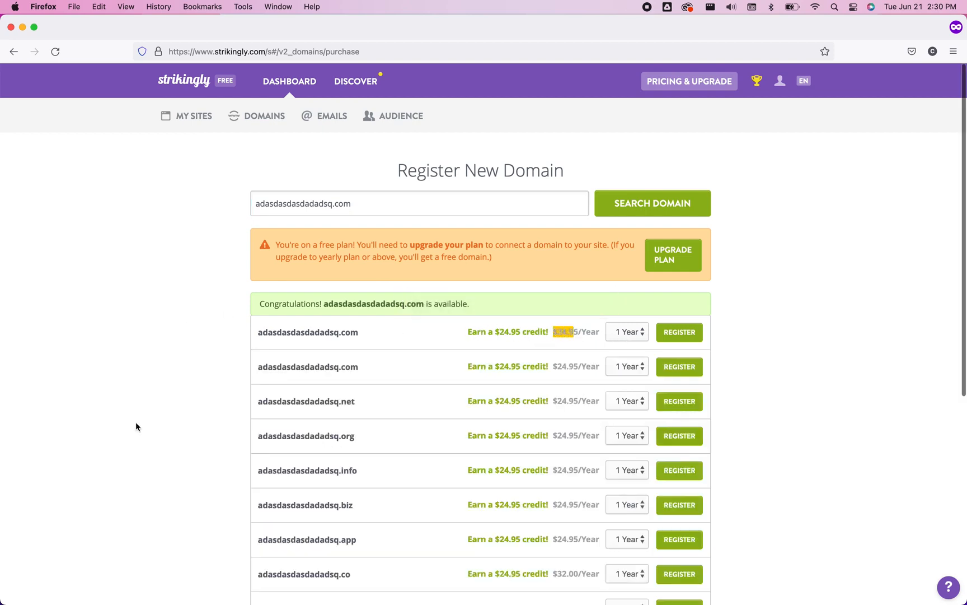
pyautogui.click(827, 293)
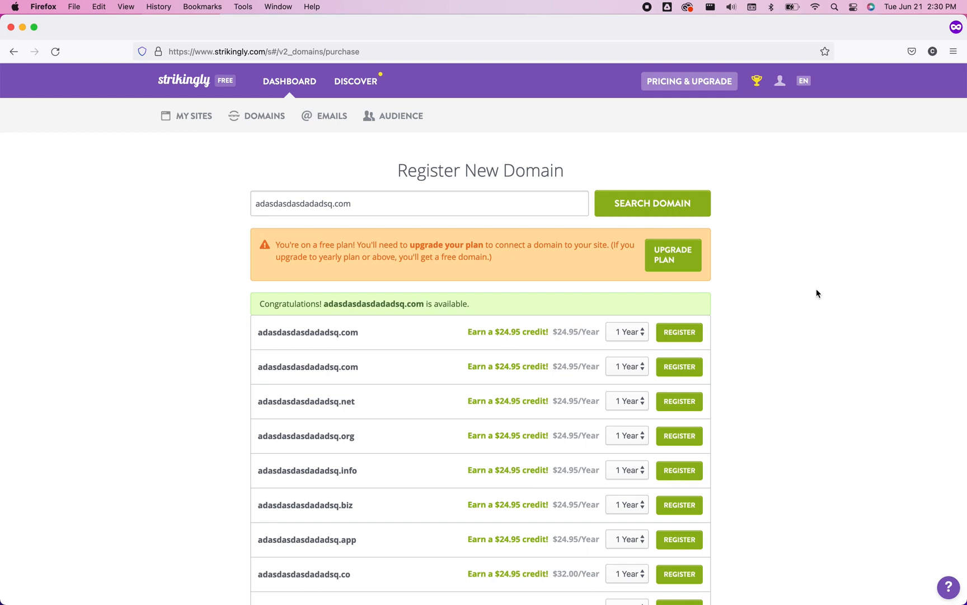
# Start creating a new site from My Sites and browse the full gallery of templates.
pyautogui.click(194, 118)
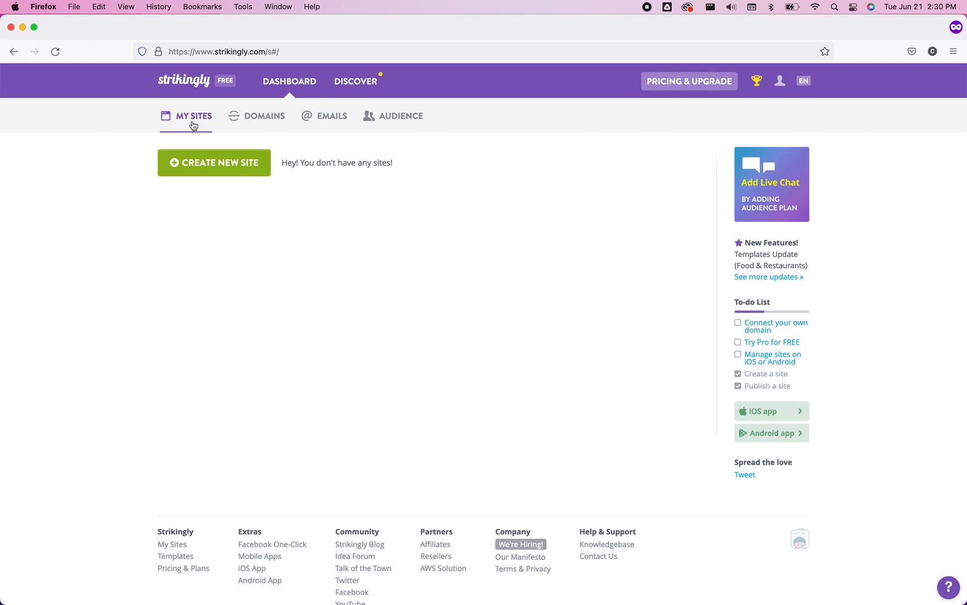
pyautogui.click(195, 162)
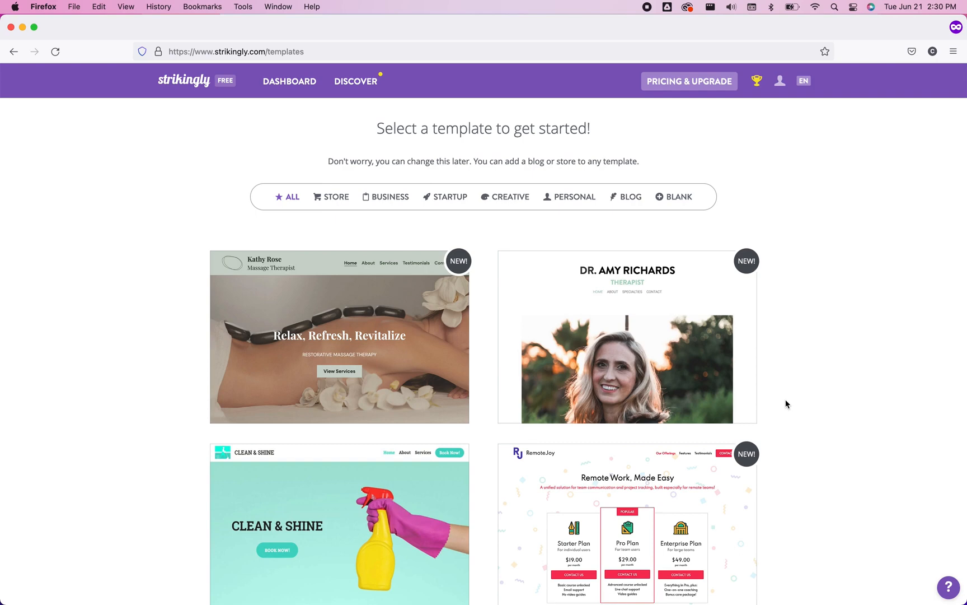
pyautogui.moveTo(332, 351)
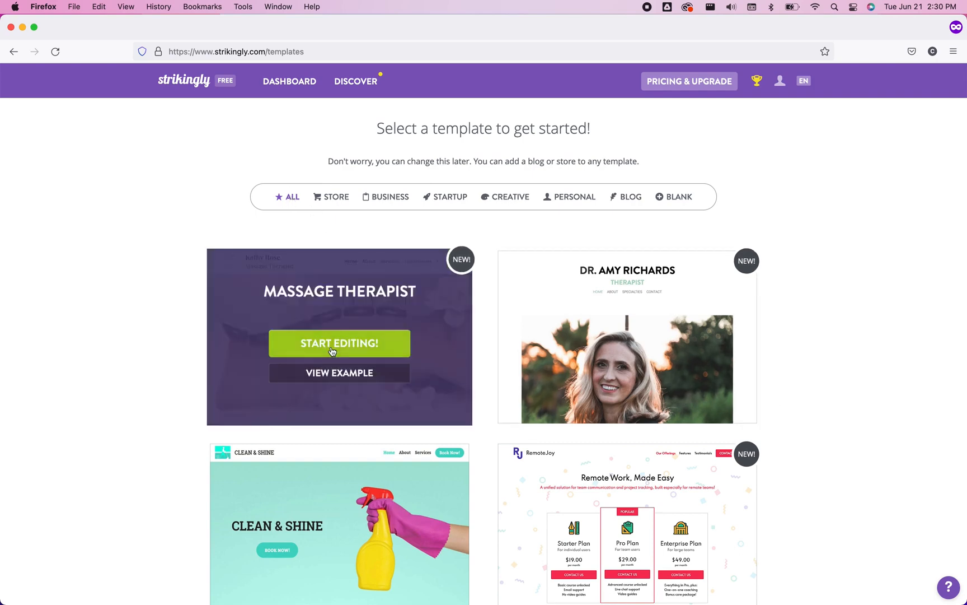
pyautogui.moveTo(616, 369)
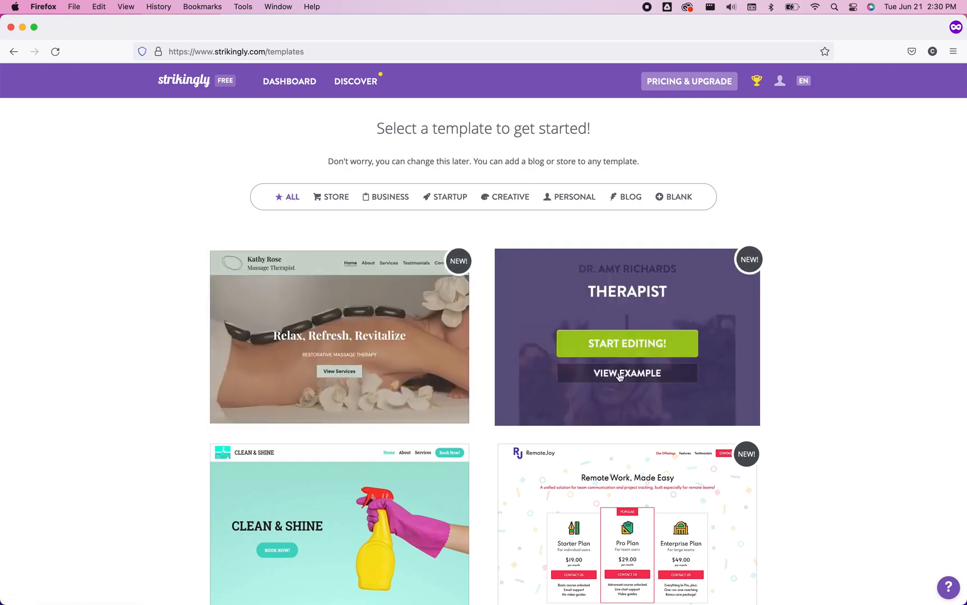
pyautogui.scroll(-12, 905, 345)
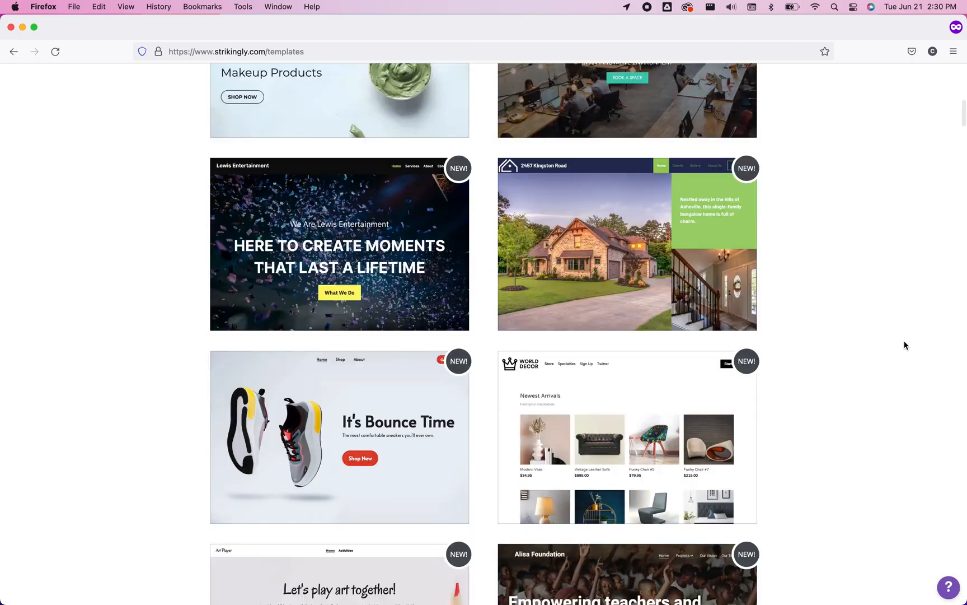
pyautogui.scroll(-20, 905, 345)
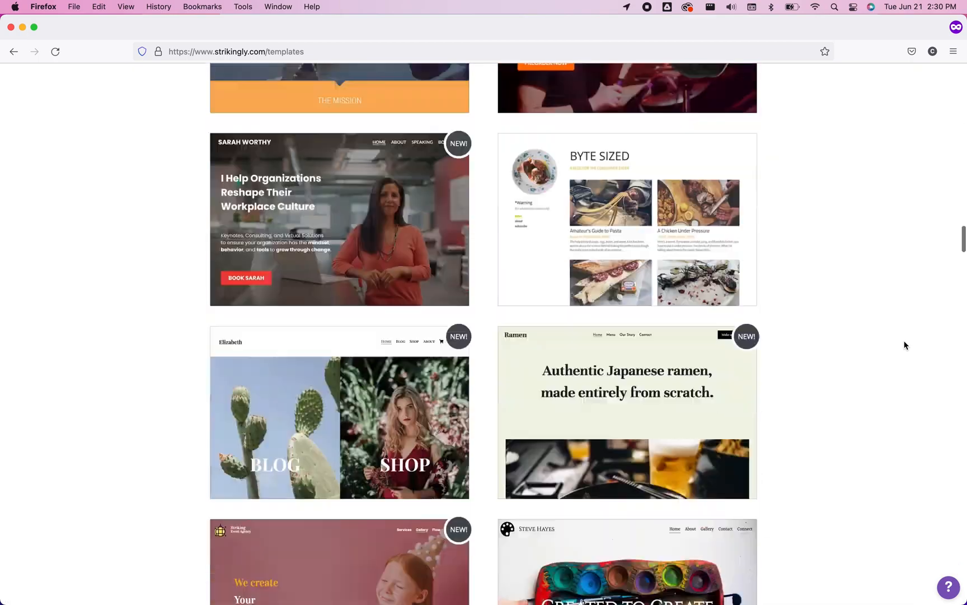
pyautogui.scroll(-20, 906, 345)
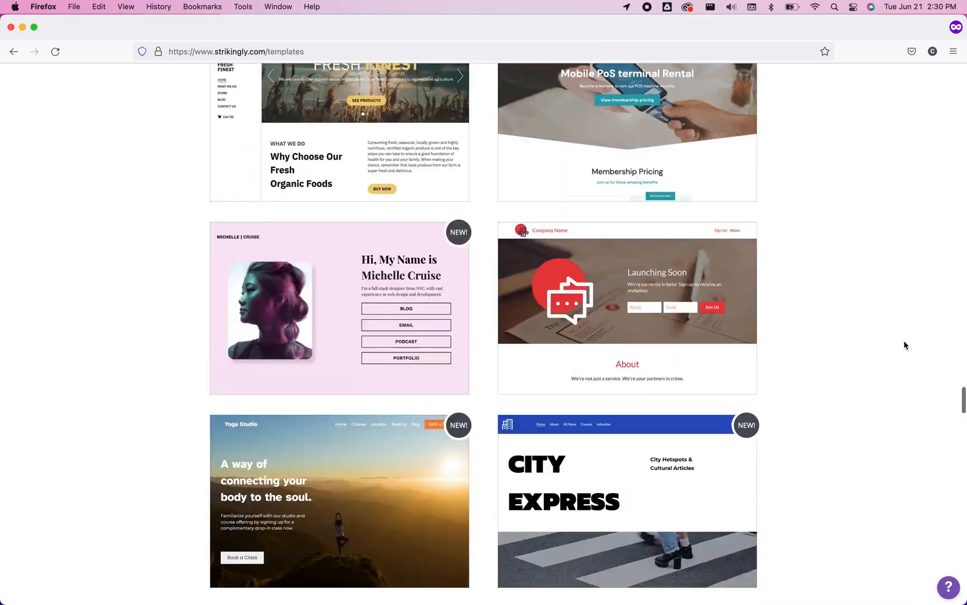
pyautogui.scroll(-20, 905, 345)
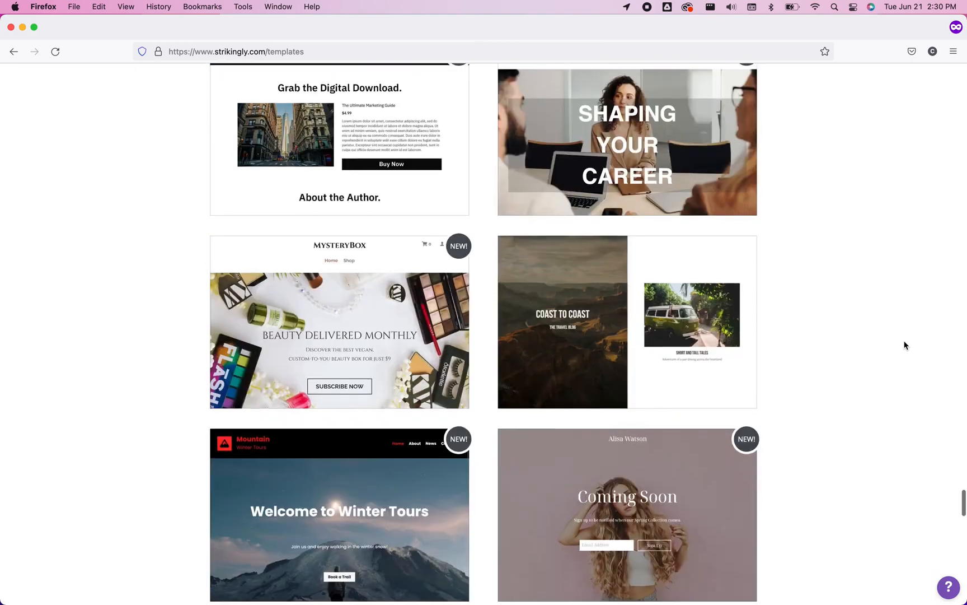
pyautogui.scroll(-6, 905, 345)
pyautogui.scroll(-7, 905, 345)
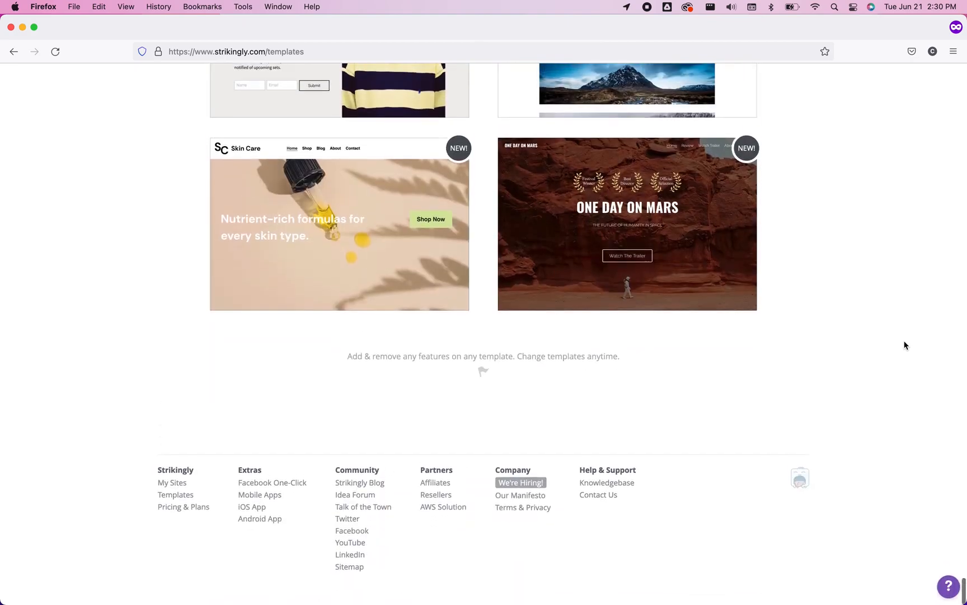
pyautogui.scroll(20, 905, 345)
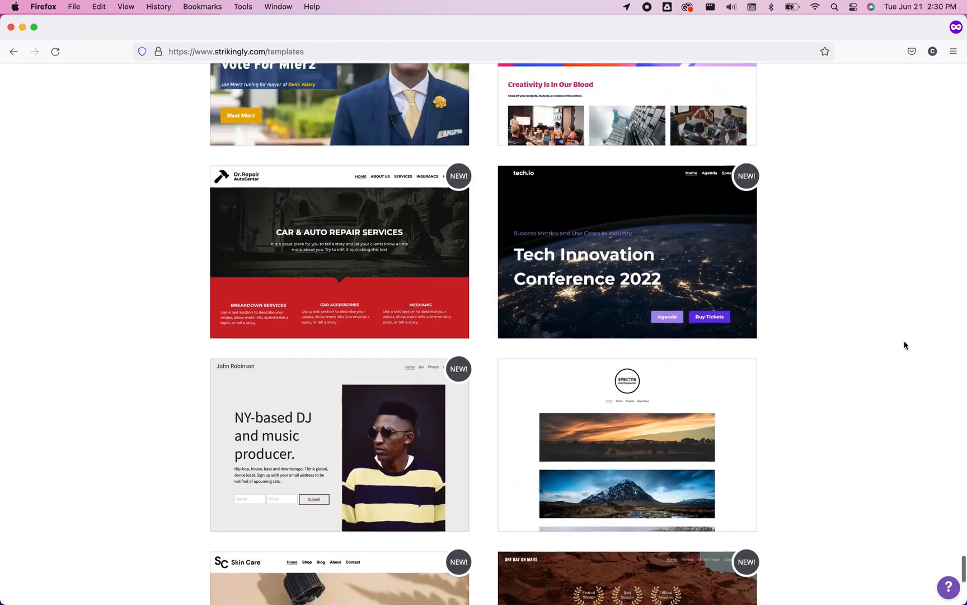
pyautogui.scroll(20, 905, 345)
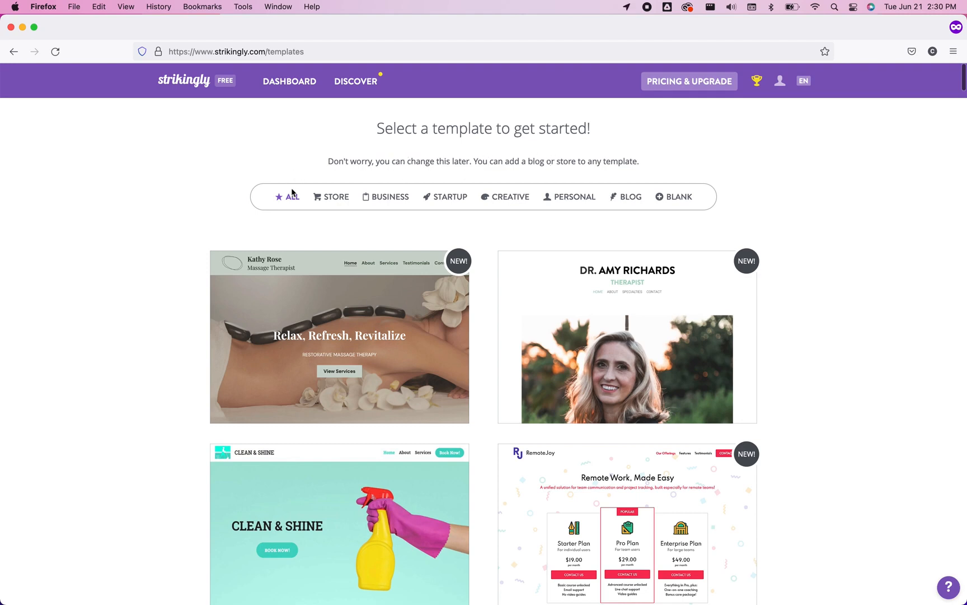
# Look through the Blank, Blog, Personal and Creative template categories.
pyautogui.click(678, 203)
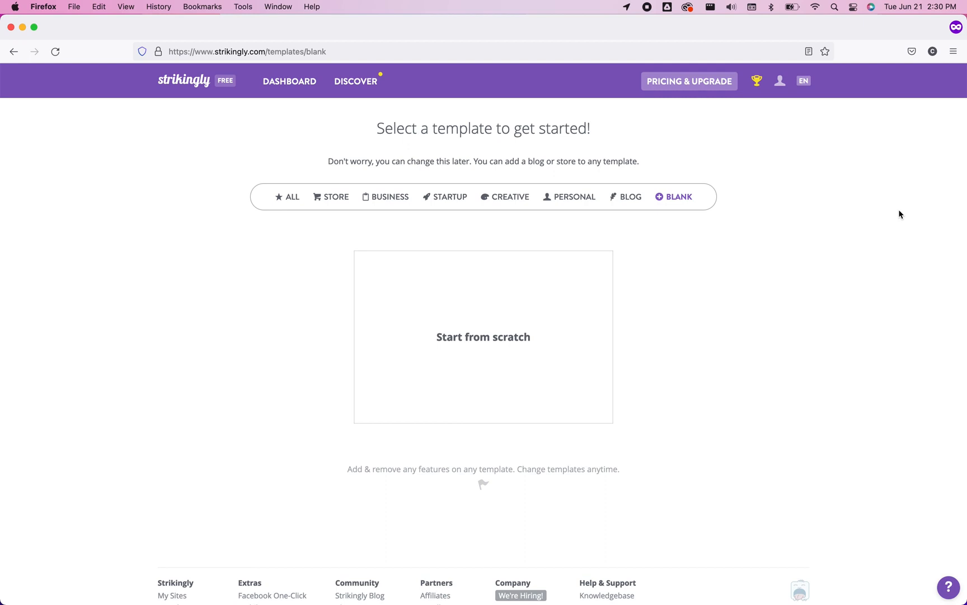
pyautogui.click(635, 196)
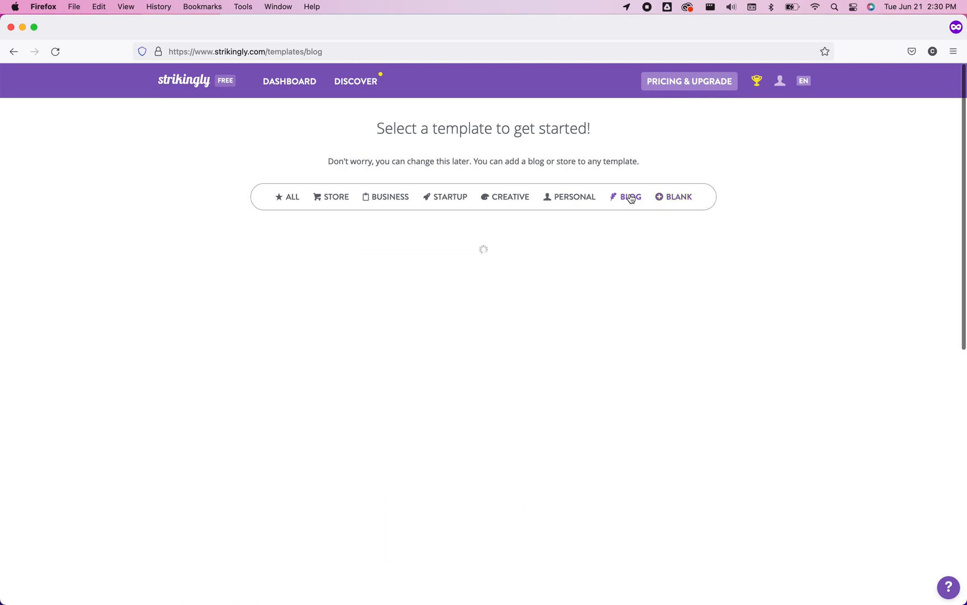
pyautogui.click(568, 195)
pyautogui.click(503, 202)
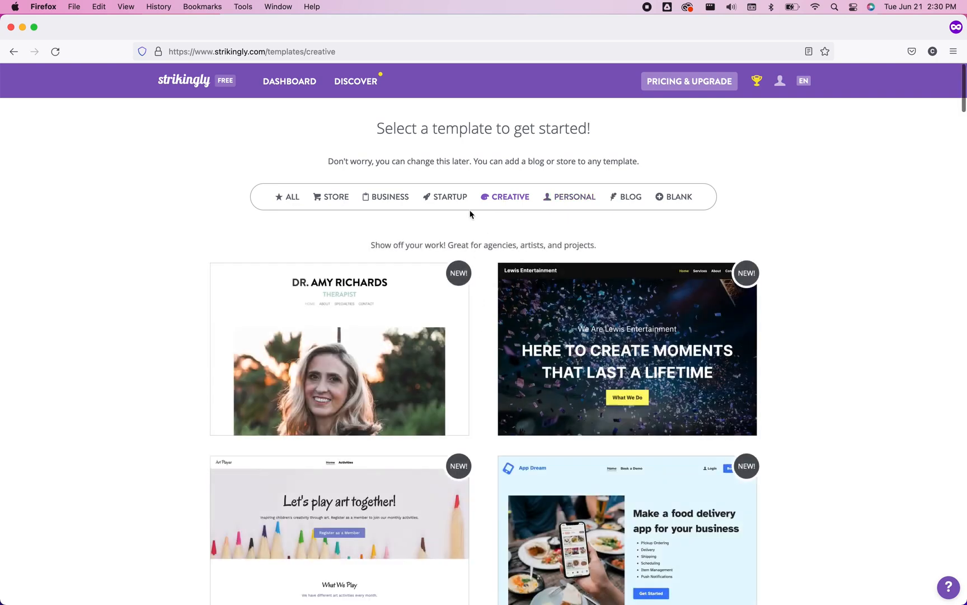
pyautogui.scroll(-6, 434, 287)
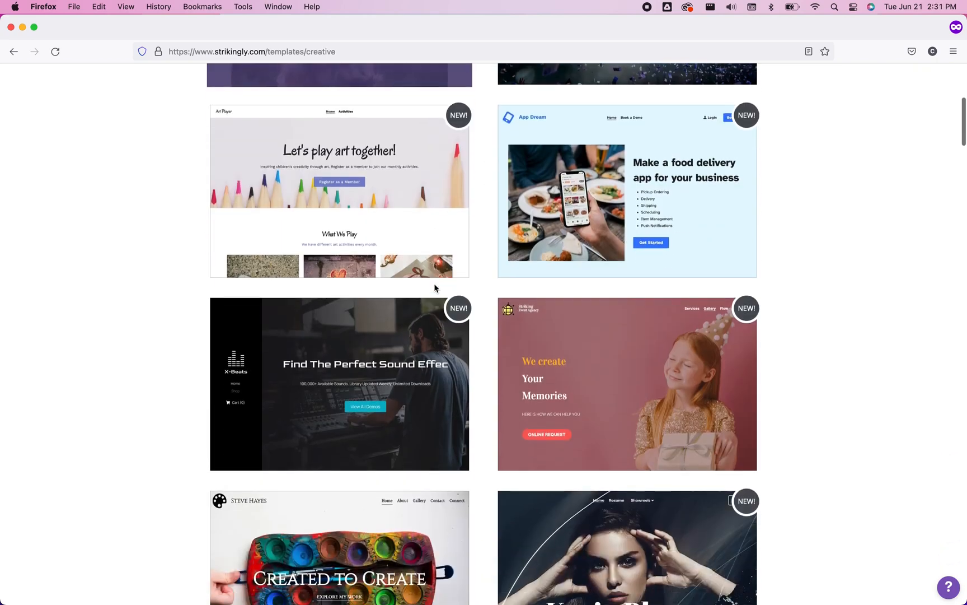
pyautogui.scroll(7, 434, 287)
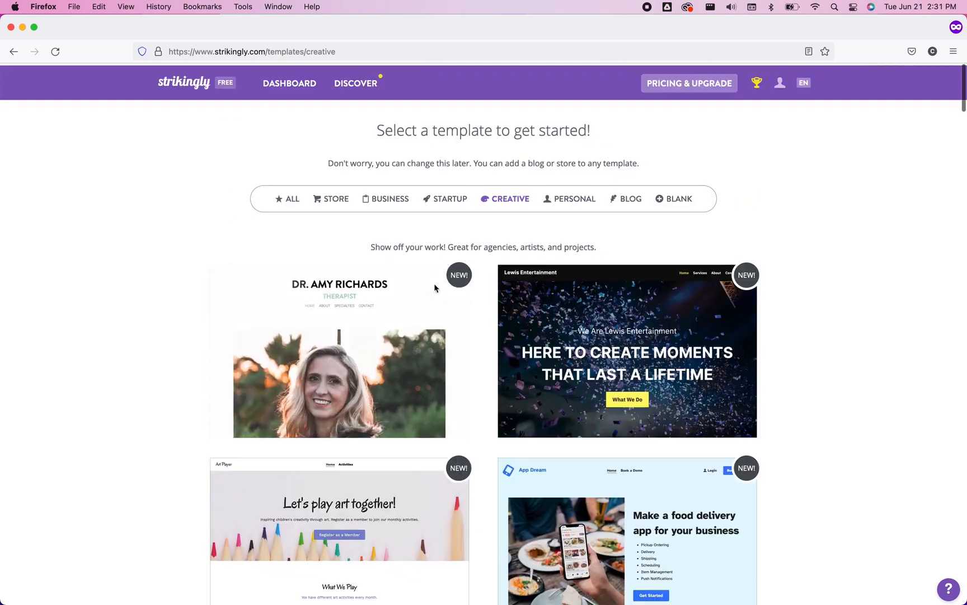
# Show the Startup templates and browse the designs in that category.
pyautogui.click(449, 199)
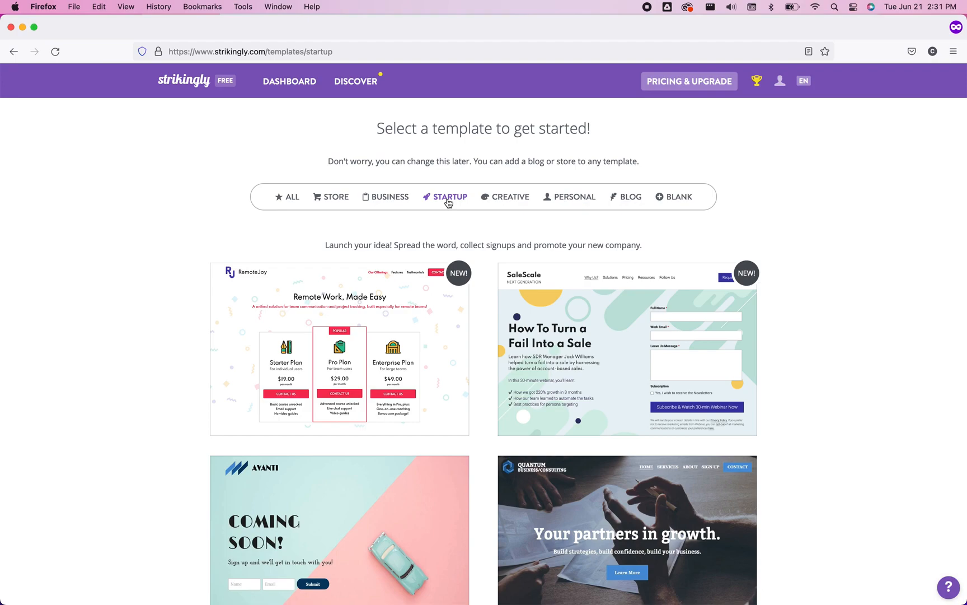
pyautogui.scroll(-9, 918, 398)
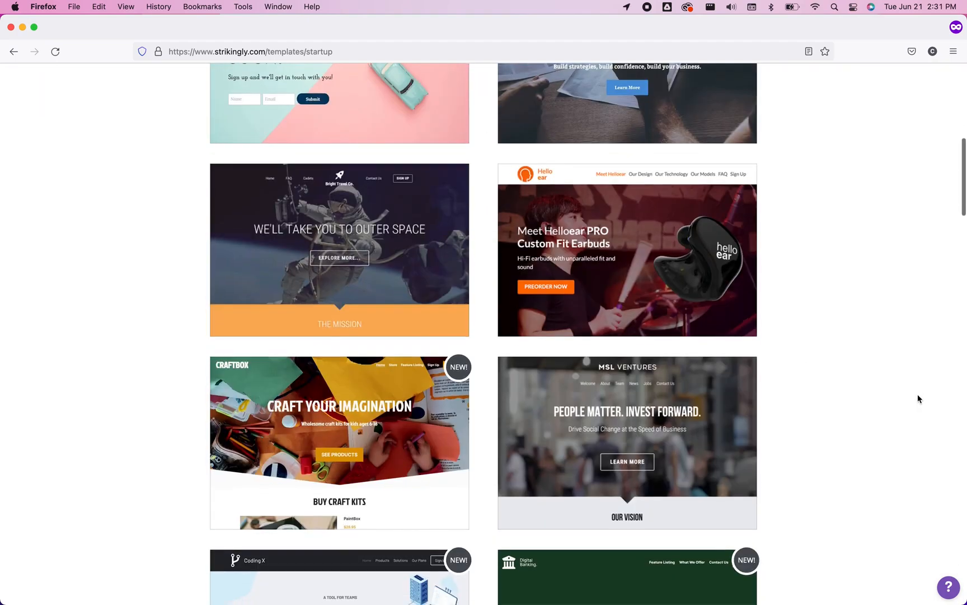
pyautogui.scroll(-6, 918, 398)
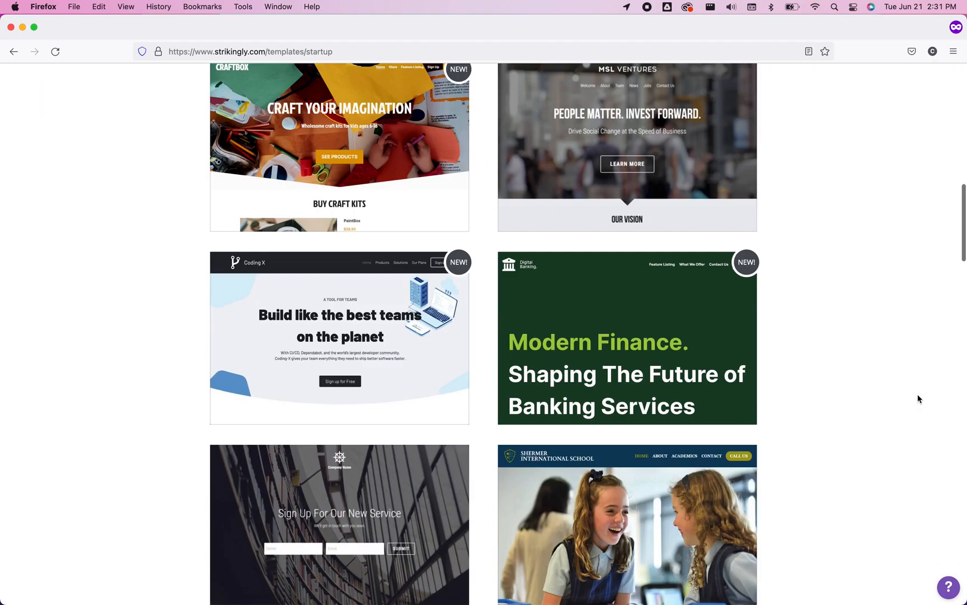
pyautogui.scroll(15, 918, 398)
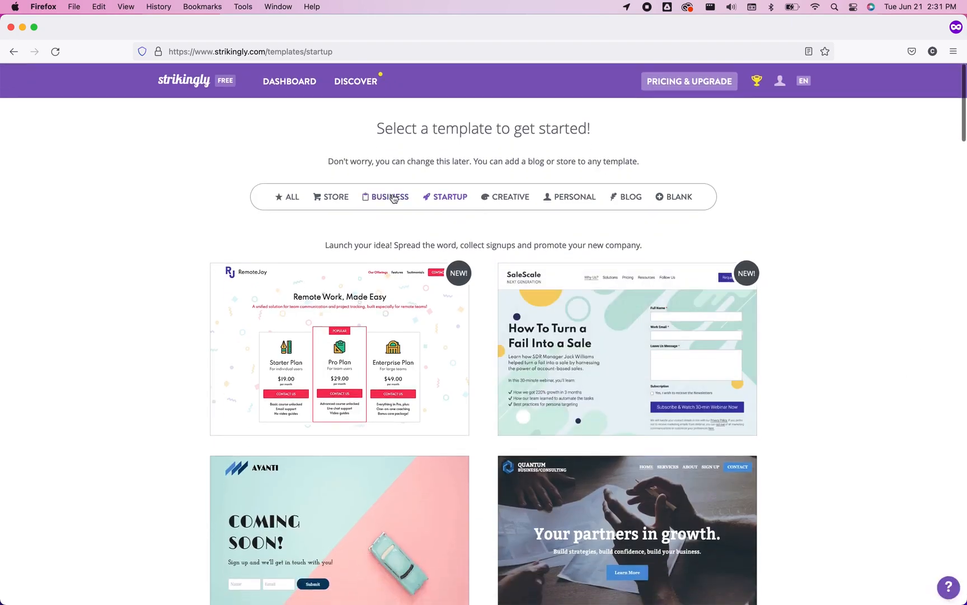
# Show the Business templates and look through the designs offered for business websites.
pyautogui.click(392, 197)
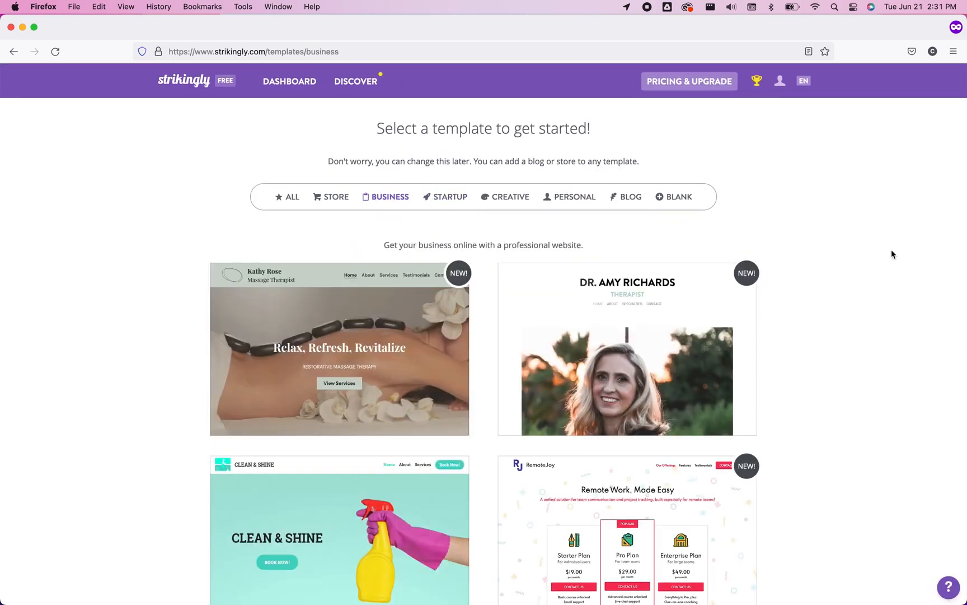
pyautogui.scroll(-4, 892, 255)
pyautogui.scroll(-5, 892, 255)
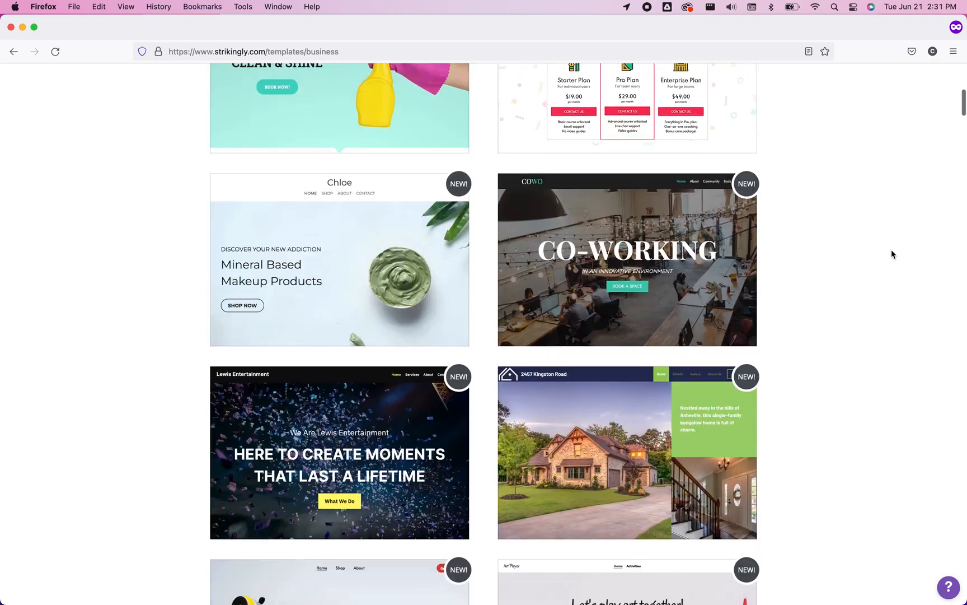
pyautogui.scroll(-7, 892, 254)
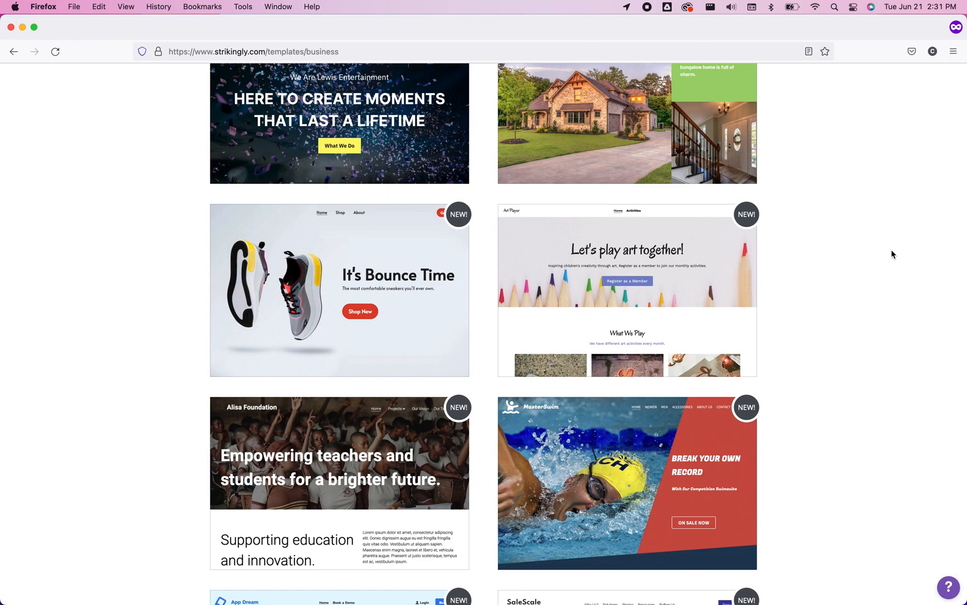
pyautogui.scroll(-5, 892, 254)
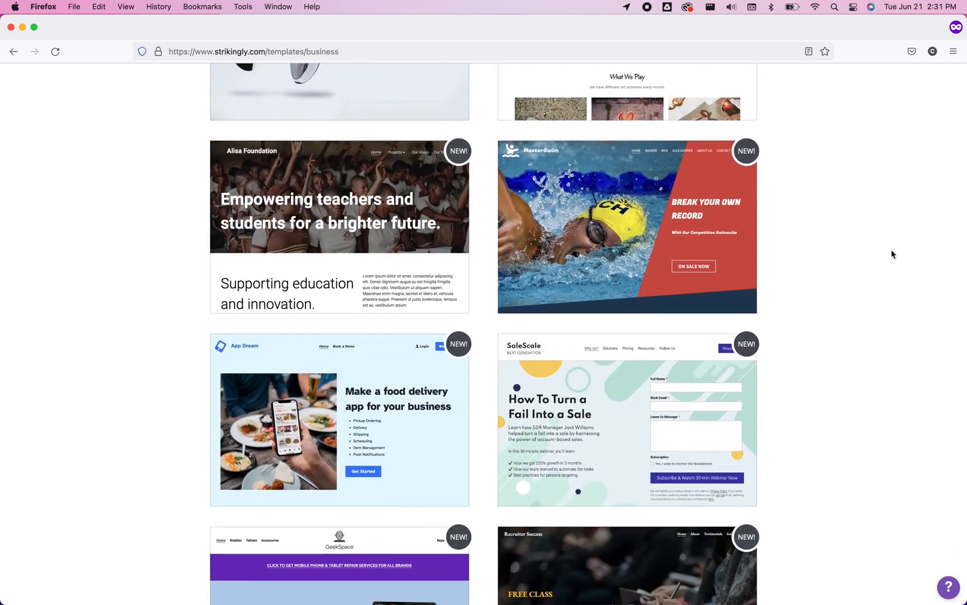
pyautogui.scroll(1, 892, 255)
pyautogui.scroll(-5, 892, 254)
pyautogui.scroll(-9, 892, 255)
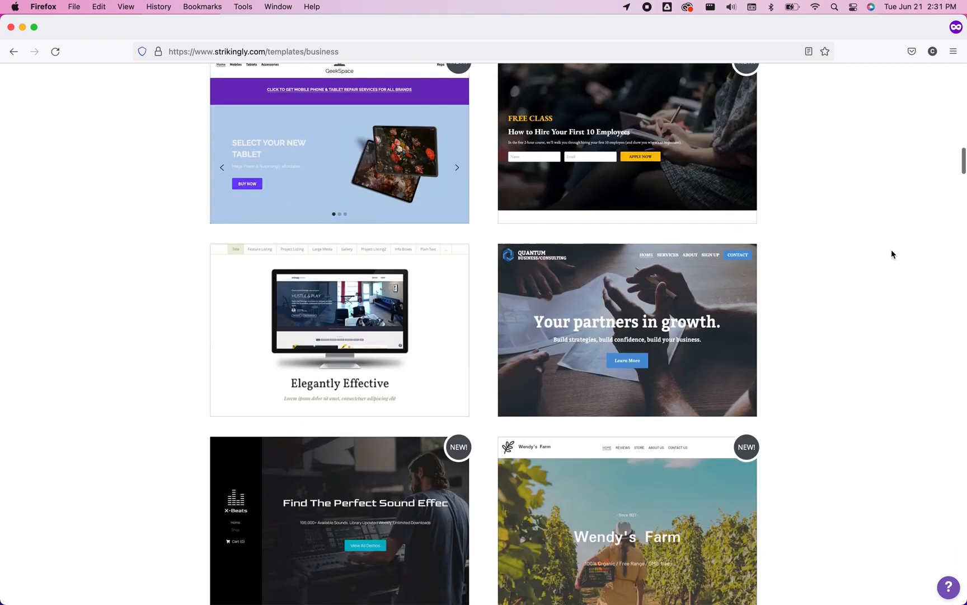
pyautogui.scroll(1, 892, 254)
pyautogui.scroll(12, 891, 253)
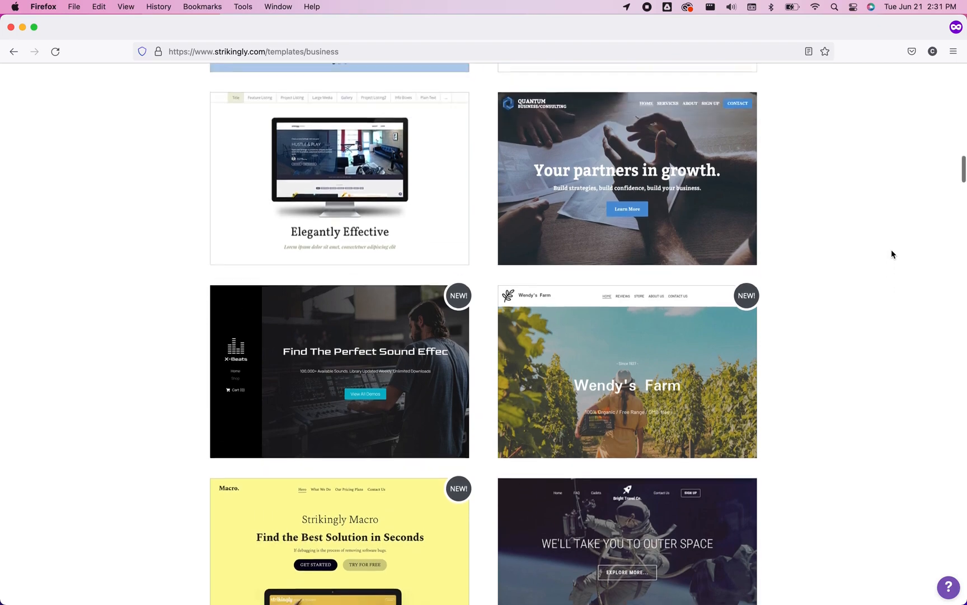
pyautogui.scroll(10, 892, 253)
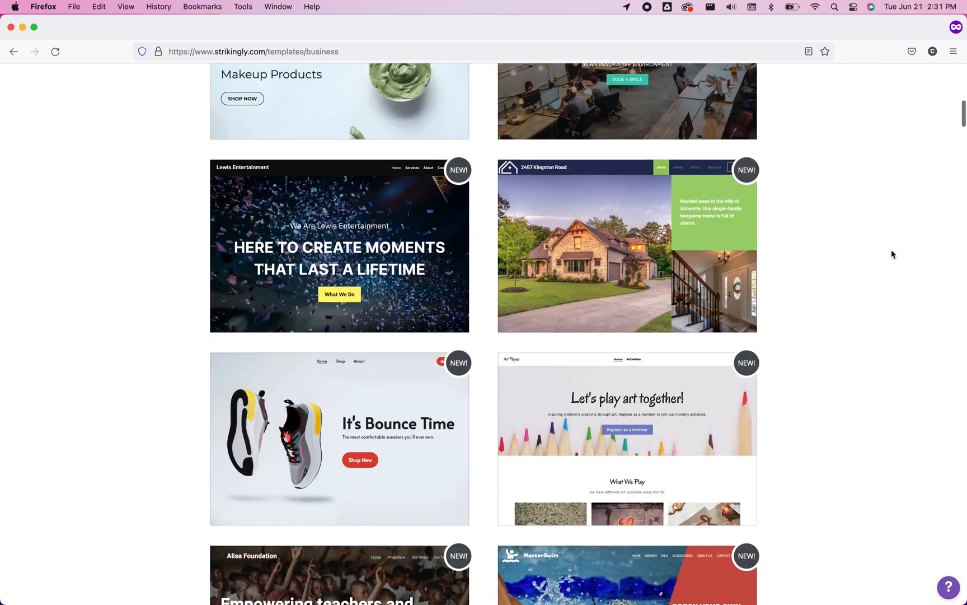
# Open the example site of the Bounce Time template and look through its home page.
pyautogui.moveTo(395, 393)
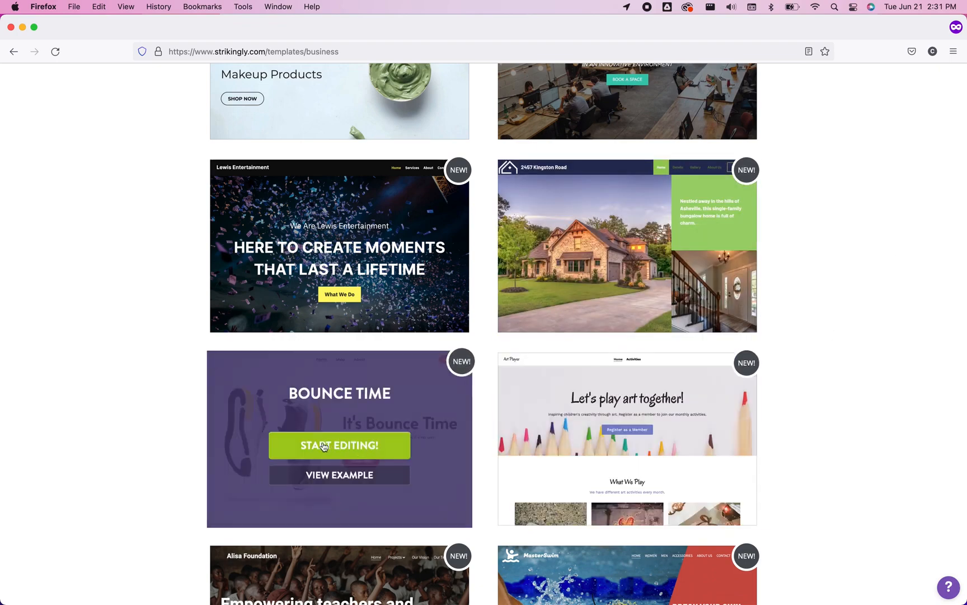
pyautogui.click(349, 477)
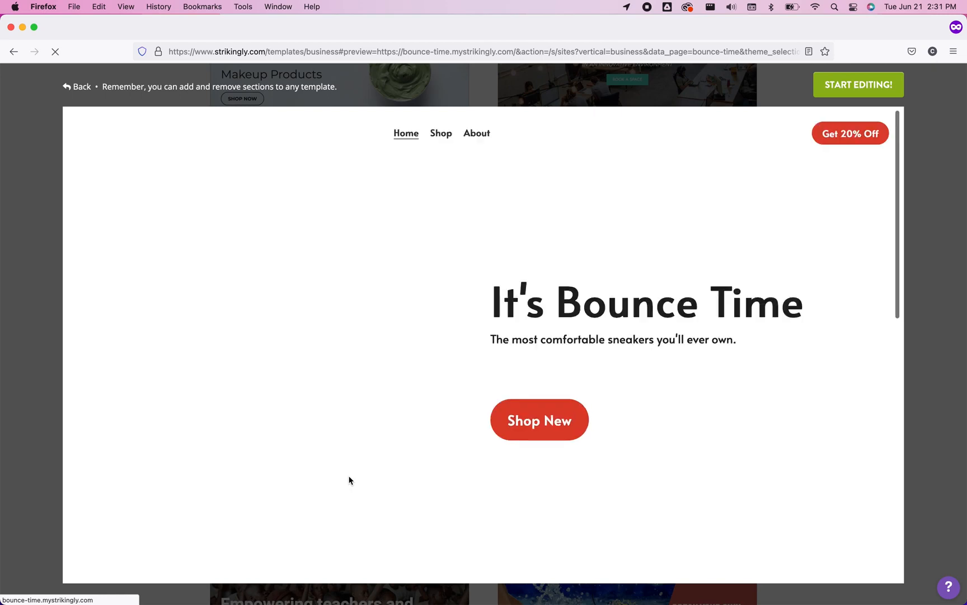
pyautogui.scroll(-6, 350, 477)
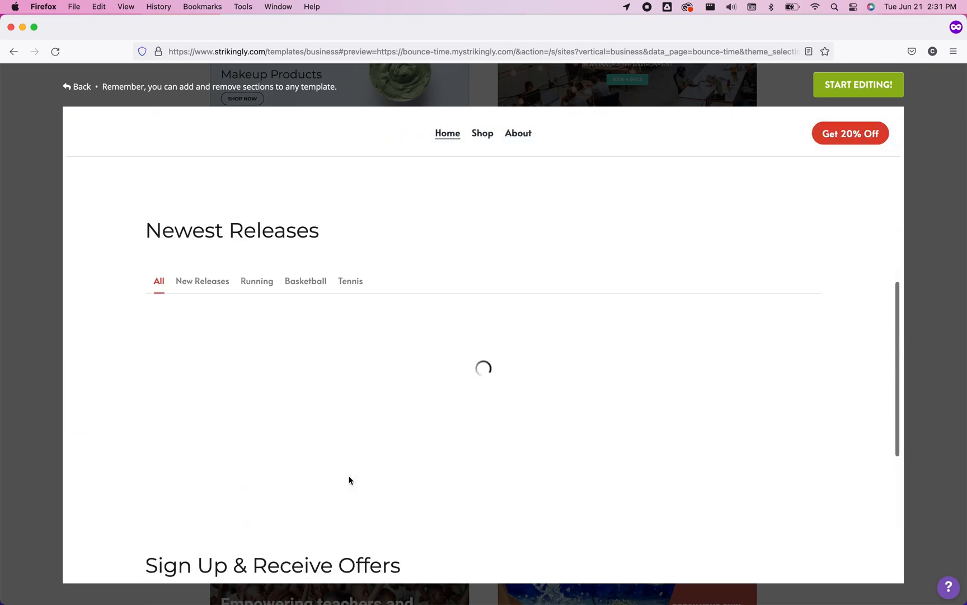
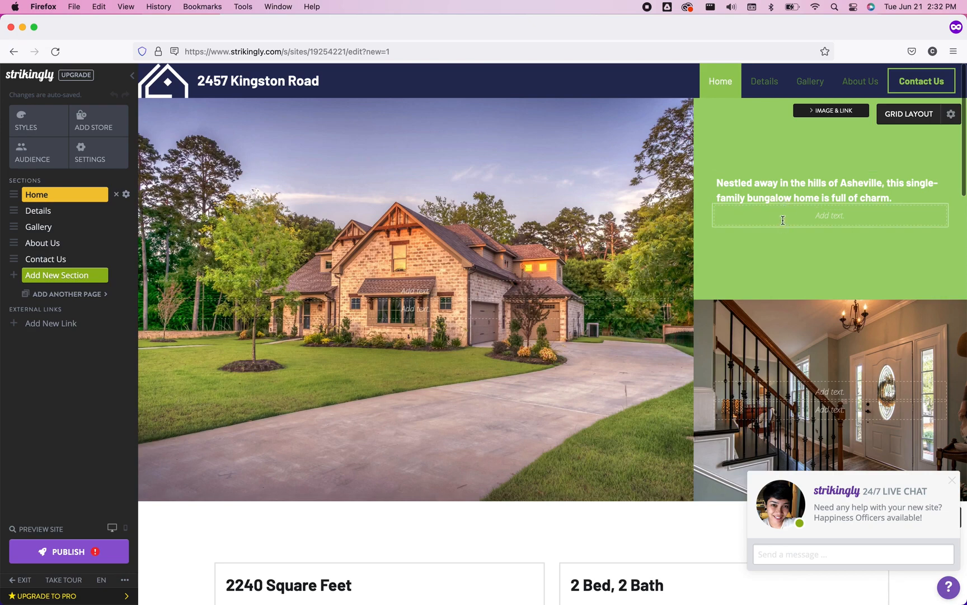
# Add the text "test" below the headline in the green tile of the Home section.
pyautogui.click(783, 216)
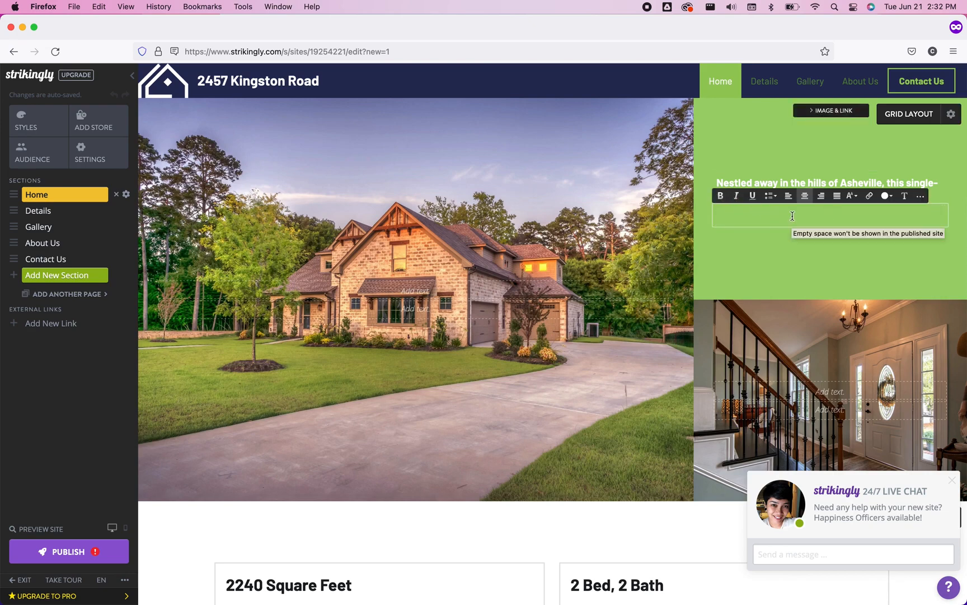
pyautogui.click(792, 217)
pyautogui.write('test')
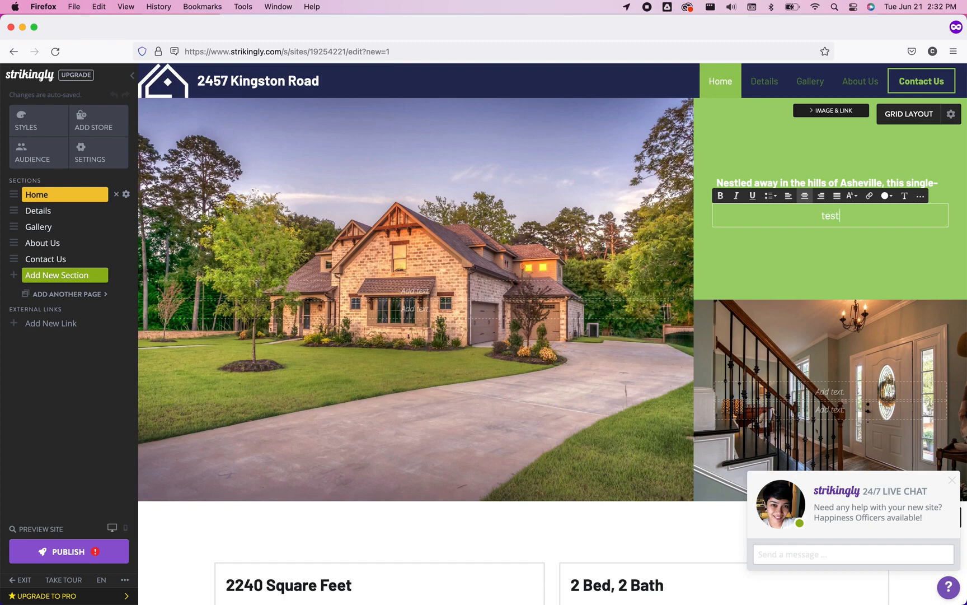
pyautogui.write('x')
pyautogui.press('BackSpace')
pyautogui.click(875, 258)
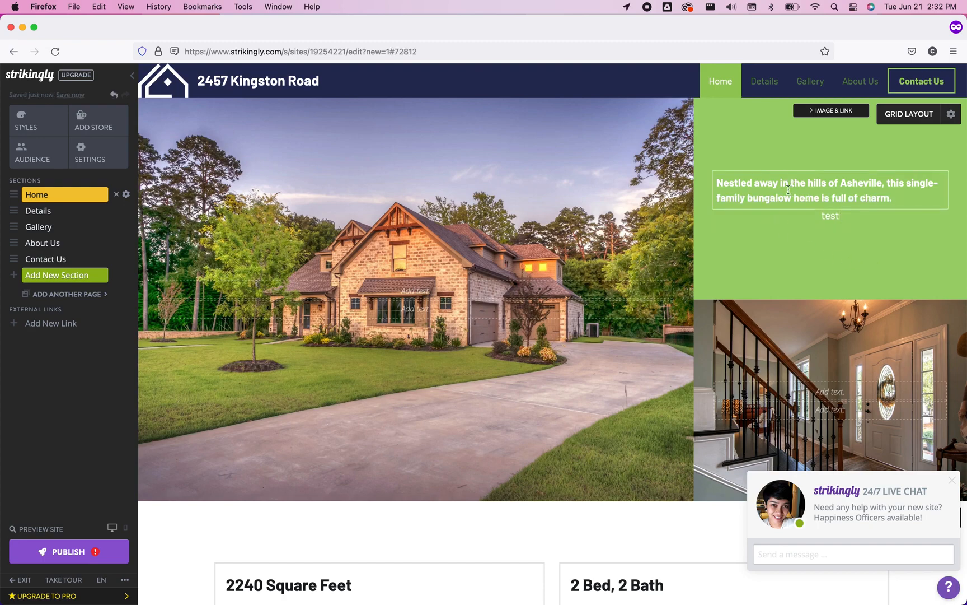
# View the image editing tools for the green tile's background and close the editor without making changes.
pyautogui.click(813, 115)
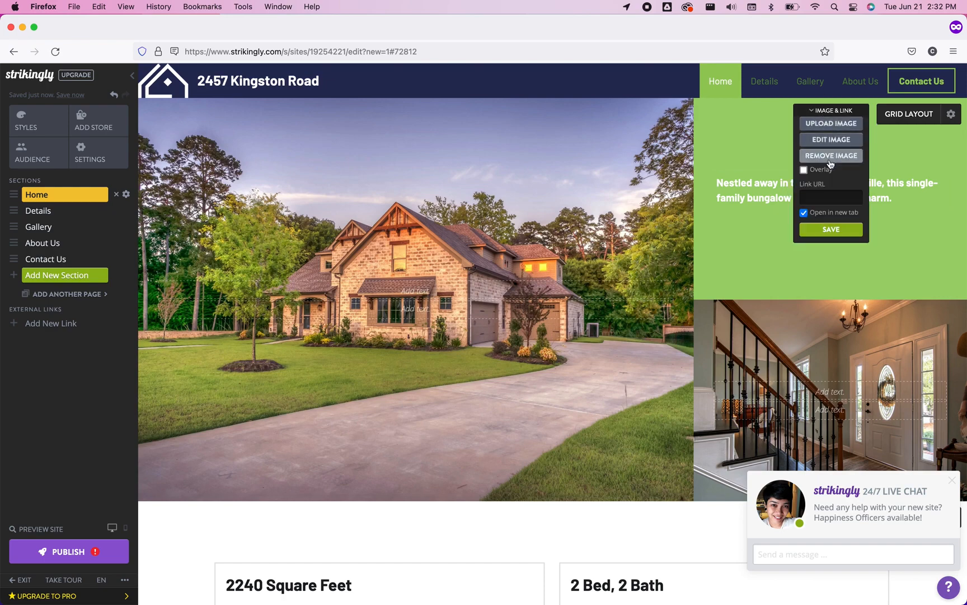
pyautogui.click(832, 141)
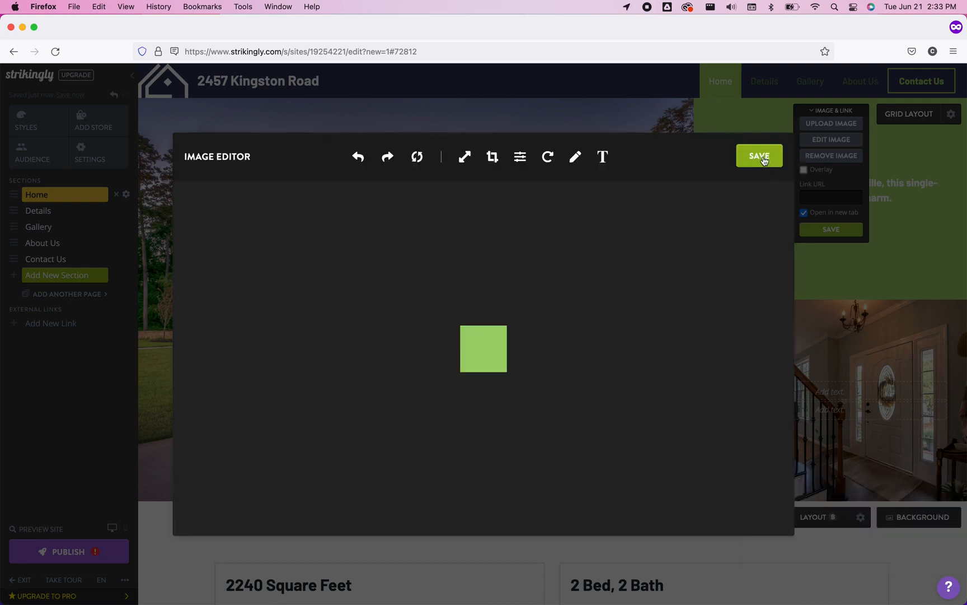
pyautogui.click(851, 287)
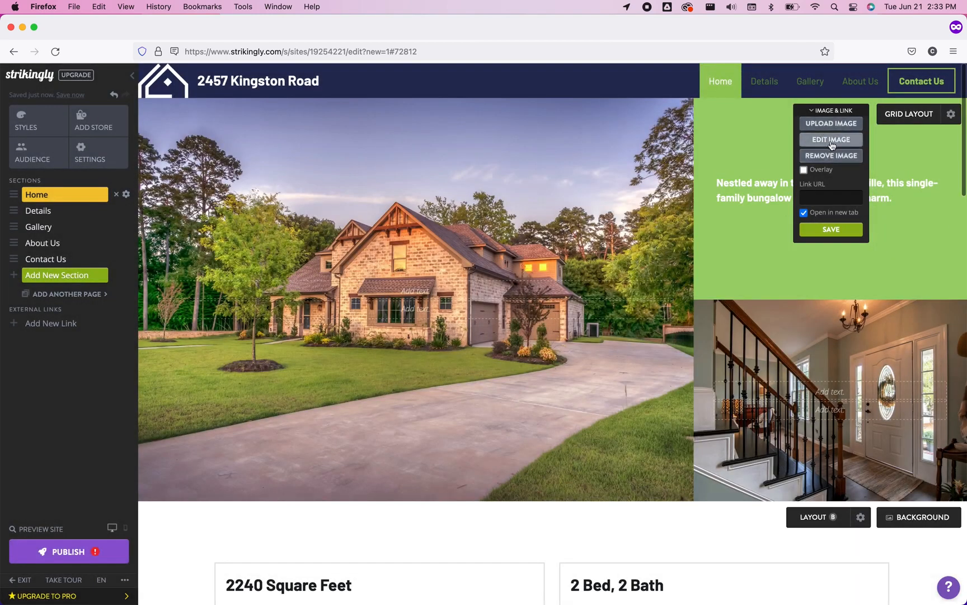
# Change the Home section's Magazine grid to the layout with two tiles above three tiles.
pyautogui.click(952, 116)
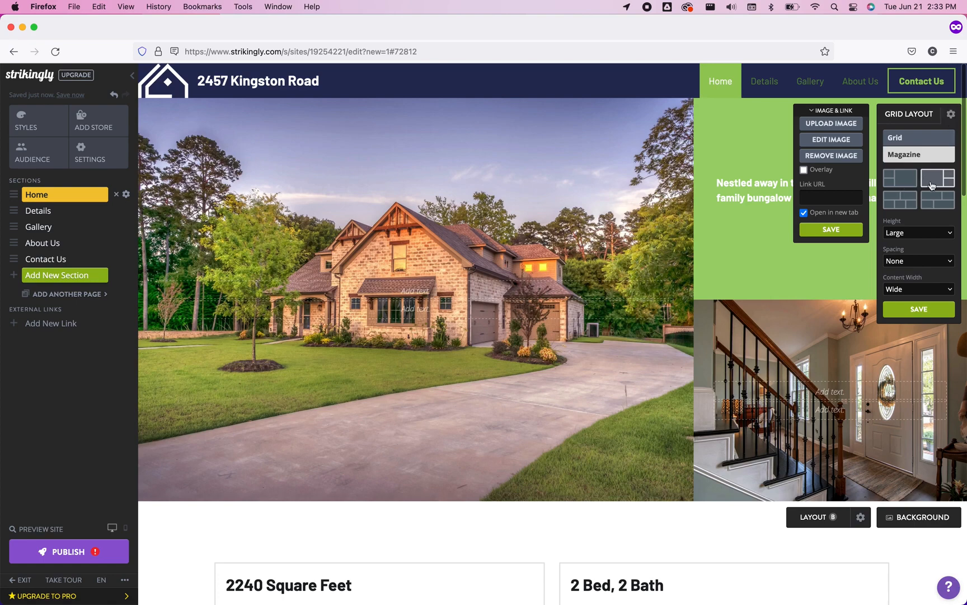
pyautogui.click(902, 182)
pyautogui.click(899, 205)
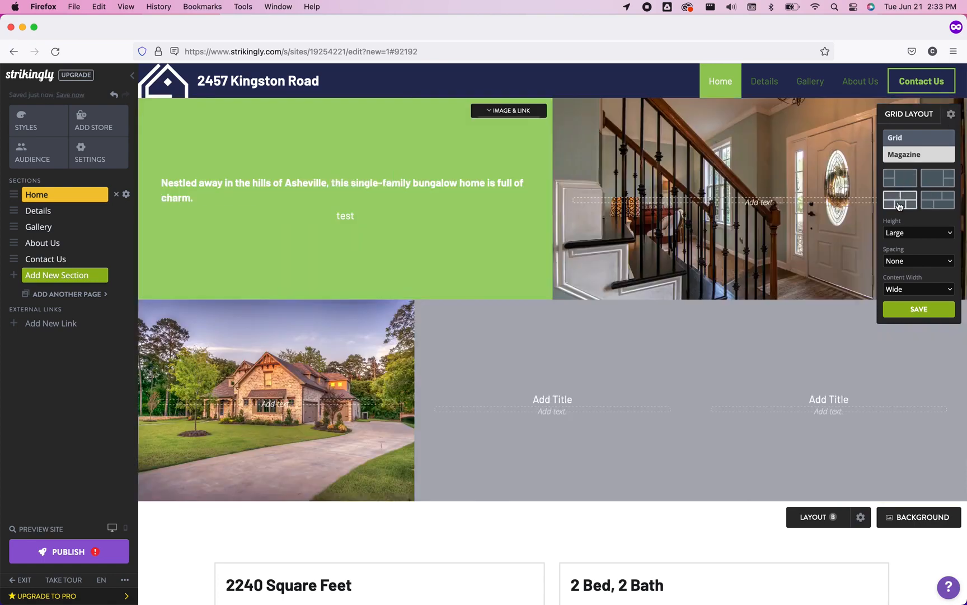
pyautogui.click(943, 206)
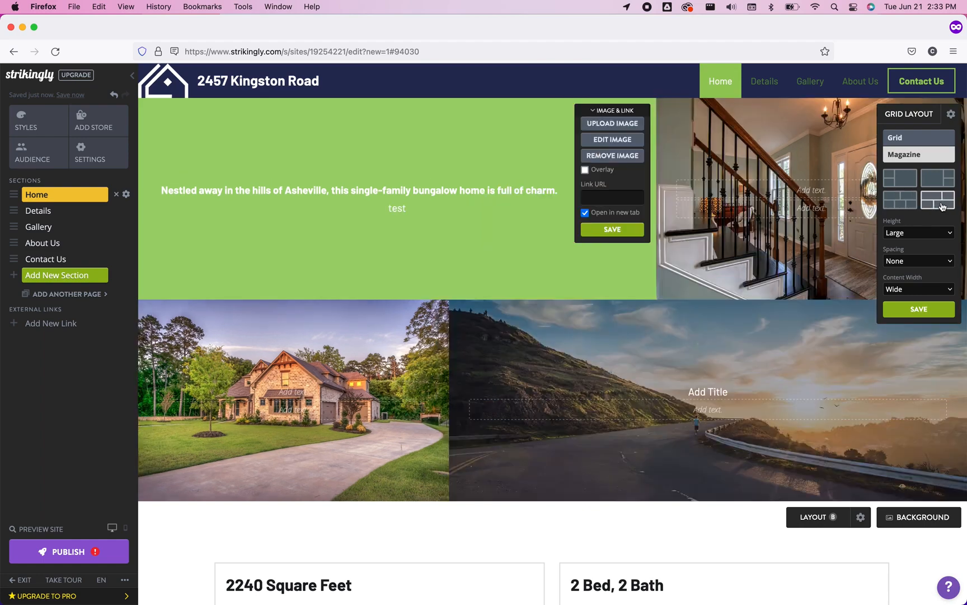
pyautogui.click(902, 200)
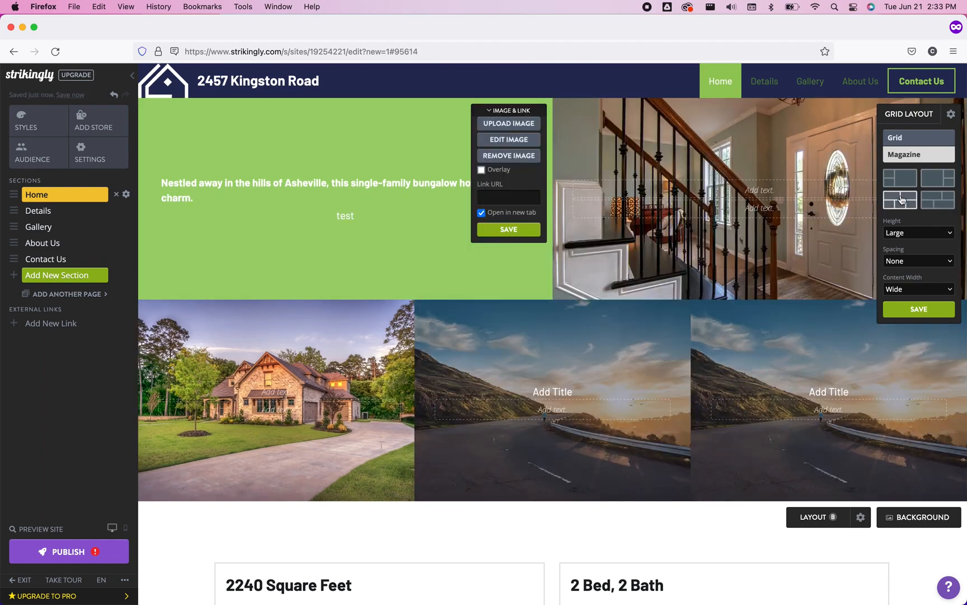
# Add the title "This is a title" to the Details section and center it.
pyautogui.scroll(-5, 723, 309)
pyautogui.scroll(-3, 725, 310)
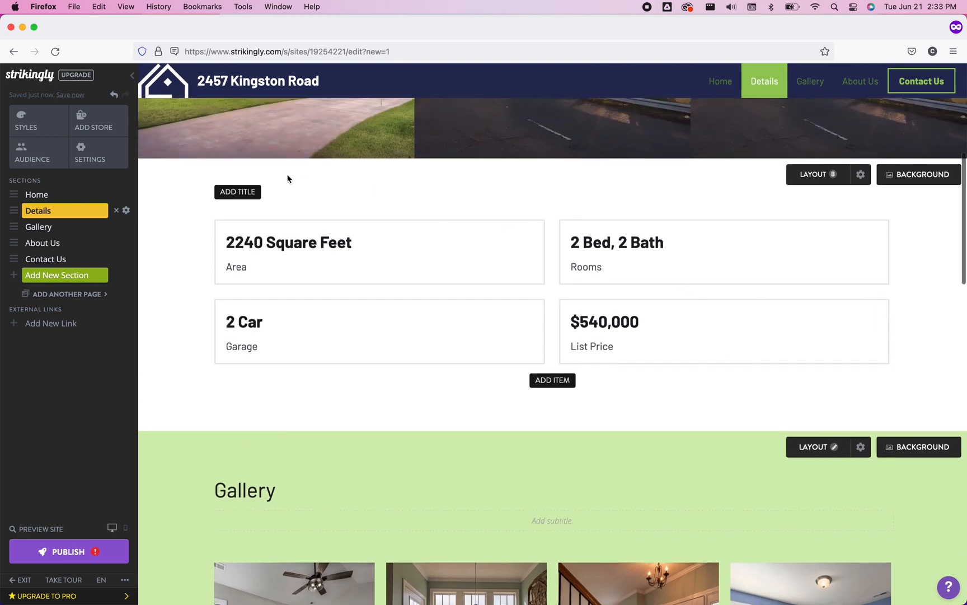
pyautogui.click(235, 191)
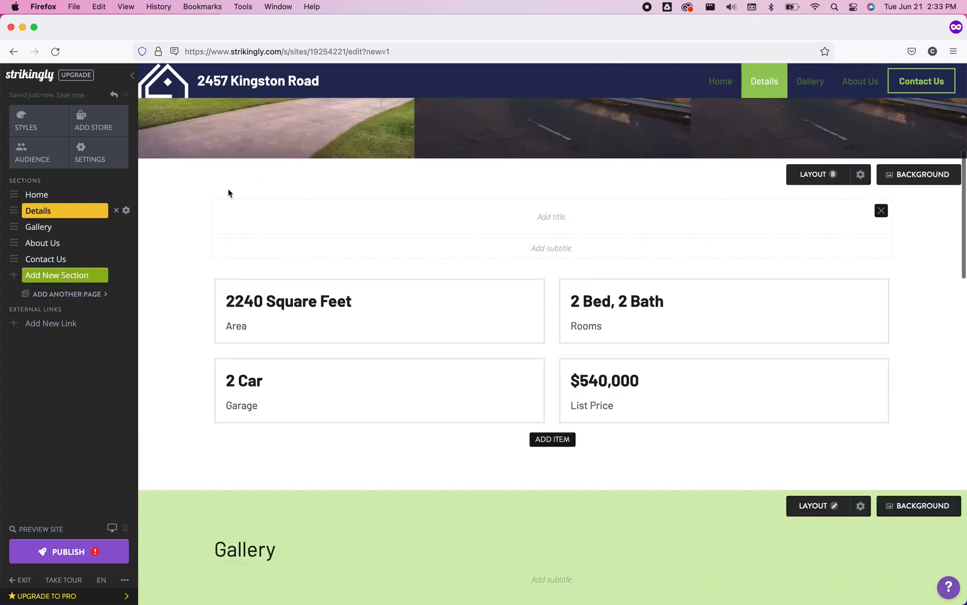
pyautogui.click(556, 231)
pyautogui.write('This i')
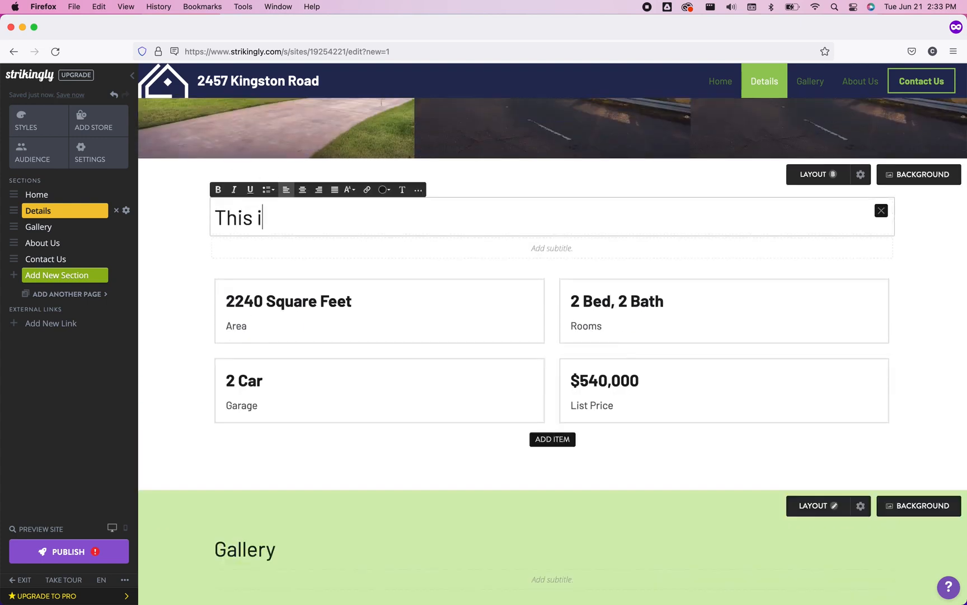
pyautogui.write('s a title')
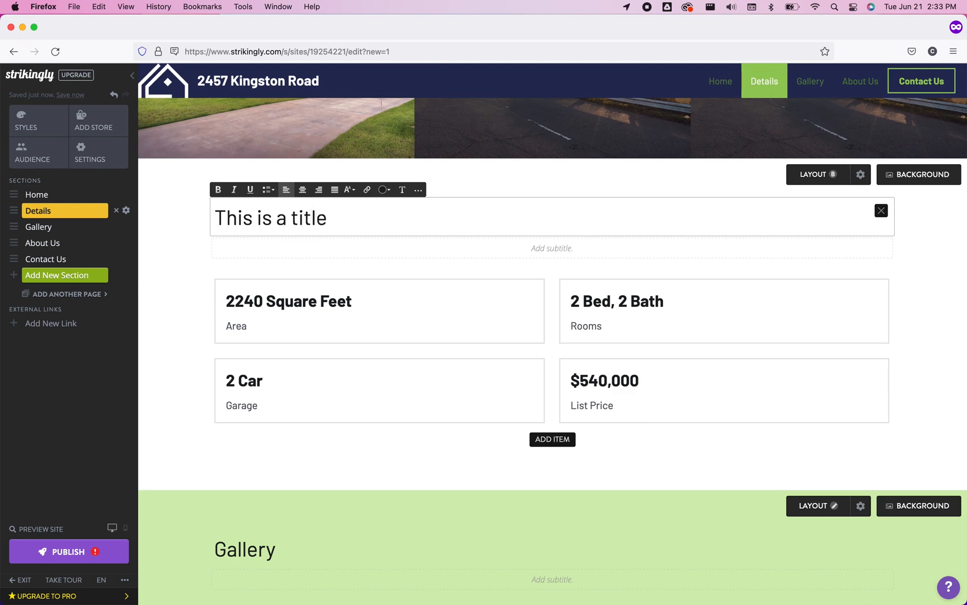
pyautogui.click(302, 189)
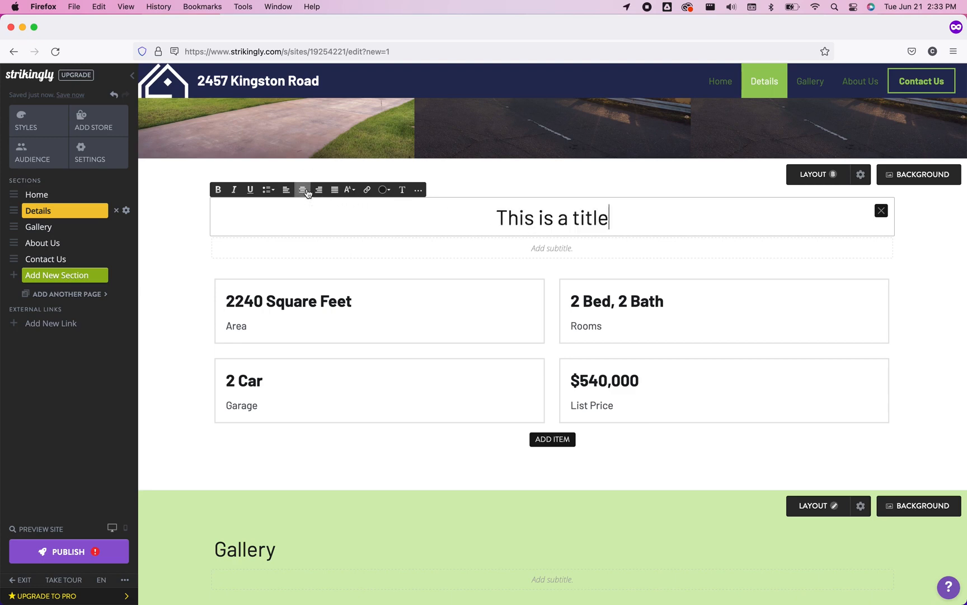
# Add the subtitle "and this a subtitle" under the Details section's title and center it.
pyautogui.click(555, 254)
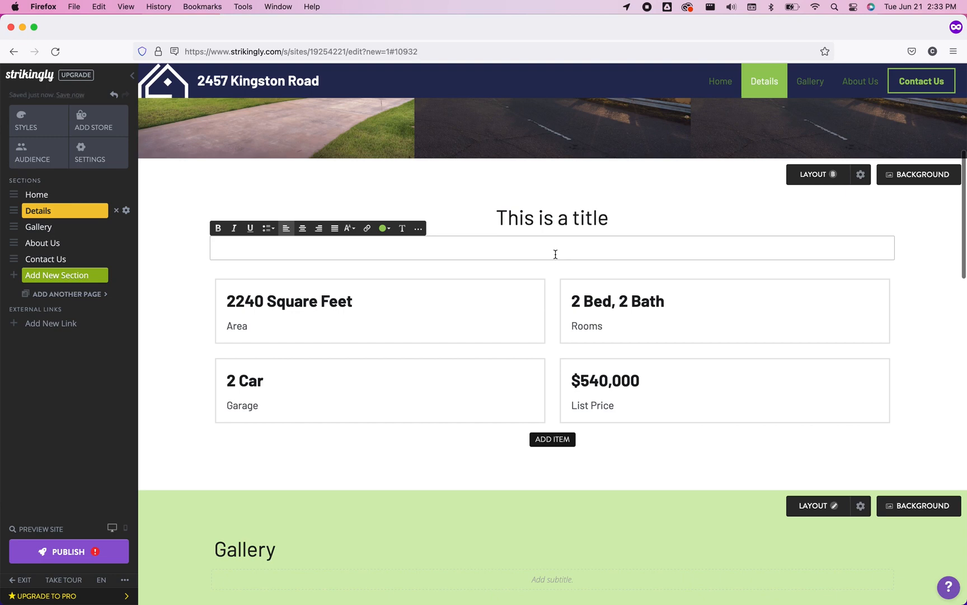
pyautogui.write('and this a subtitle')
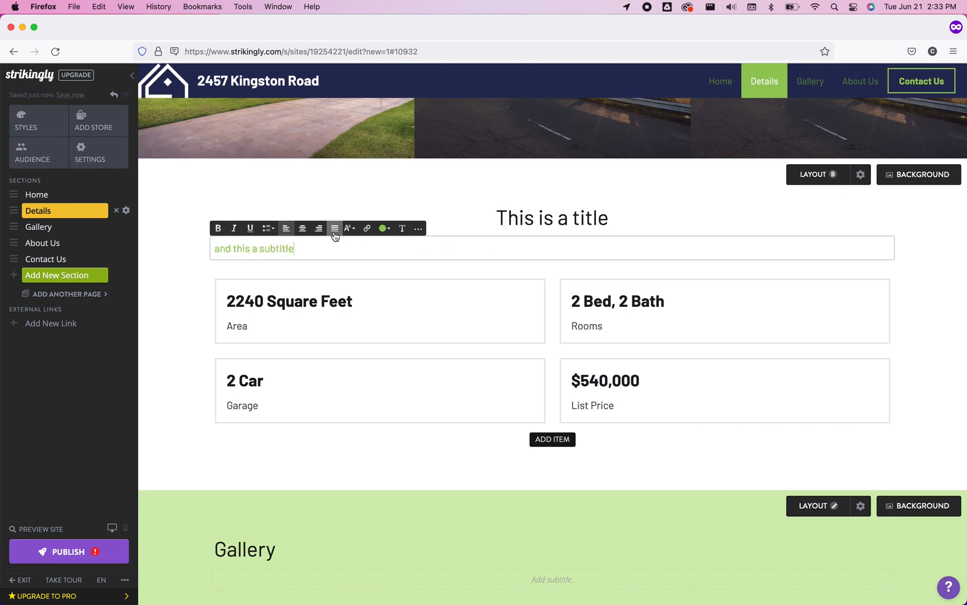
pyautogui.click(303, 228)
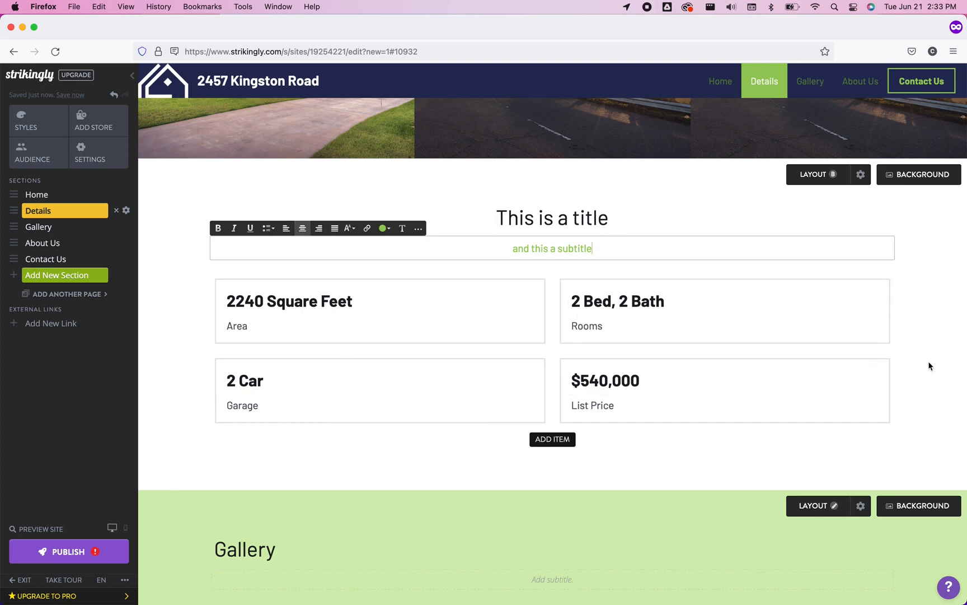
pyautogui.click(953, 363)
# Add a fifth item box to the Details section.
pyautogui.scroll(-3, 811, 361)
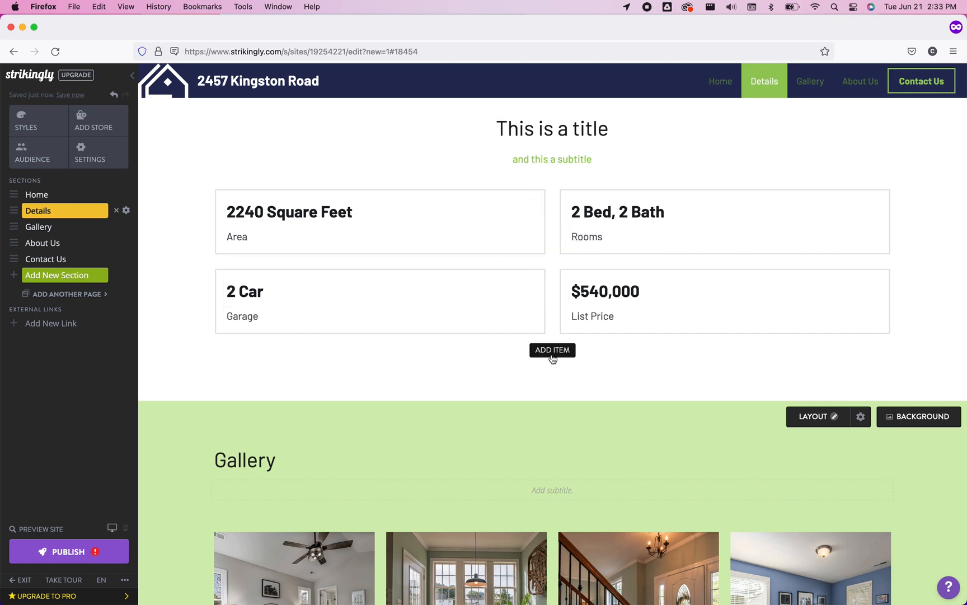
pyautogui.scroll(-2, 552, 359)
pyautogui.scroll(-2, 552, 358)
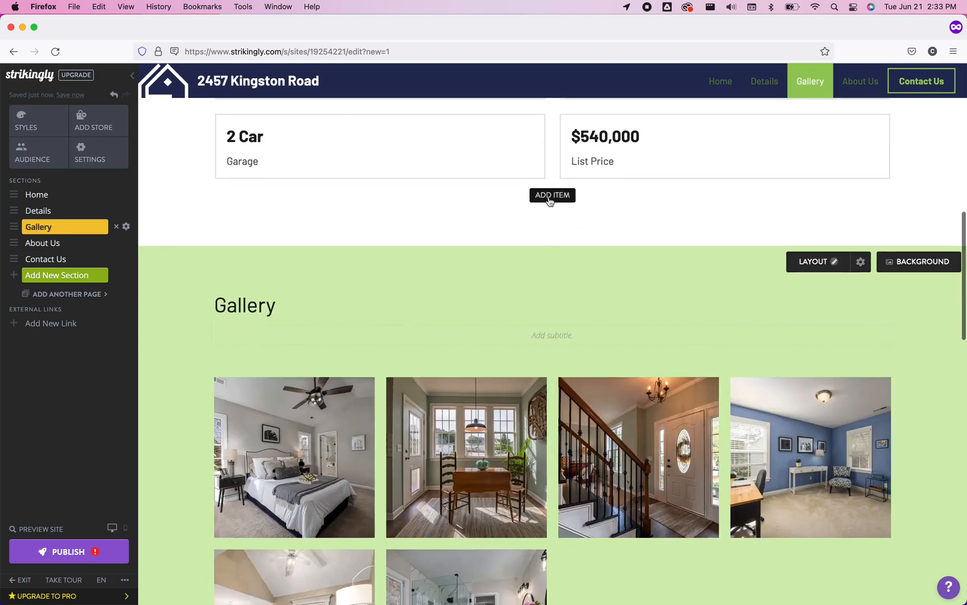
pyautogui.click(552, 195)
pyautogui.scroll(3, 814, 313)
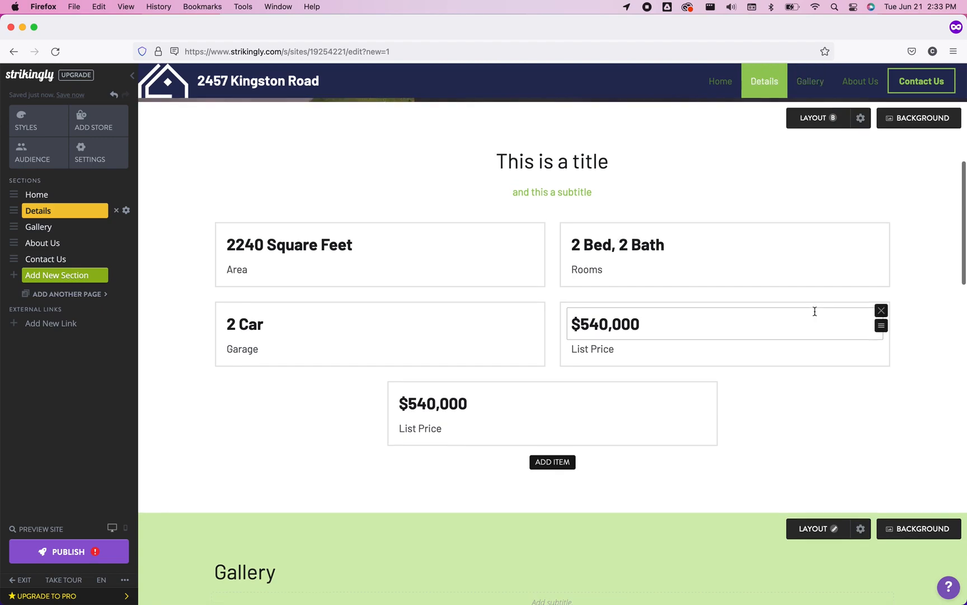
# Look over the Gallery section, and preview the site in the desktop view.
pyautogui.scroll(-8, 816, 314)
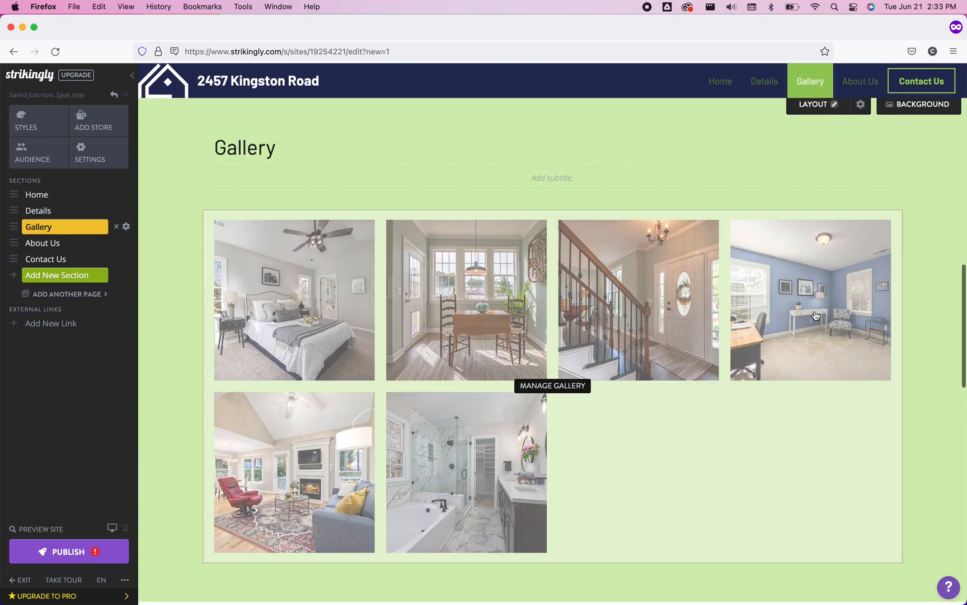
pyautogui.scroll(-3, 815, 314)
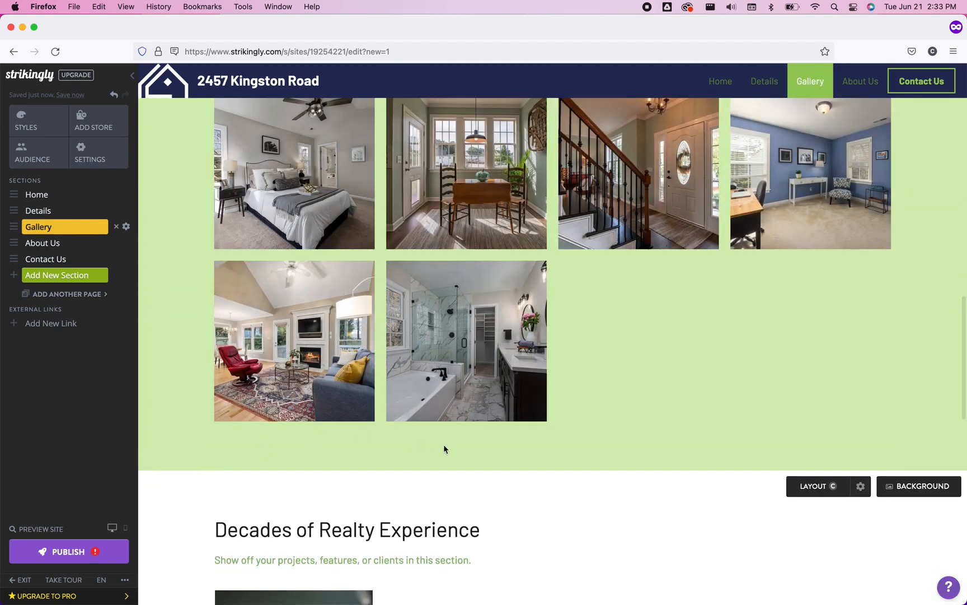
pyautogui.scroll(-2, 445, 449)
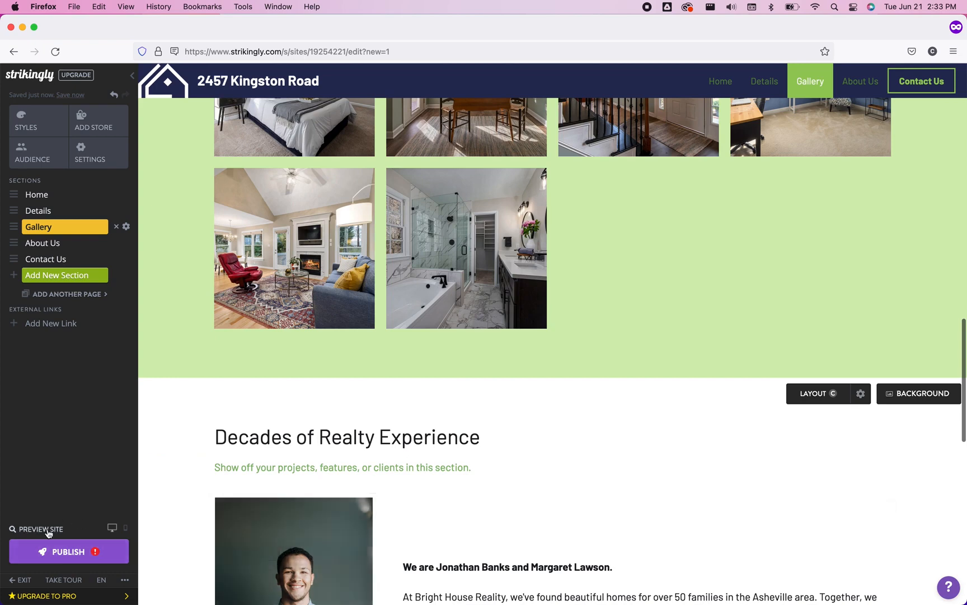
pyautogui.click(47, 529)
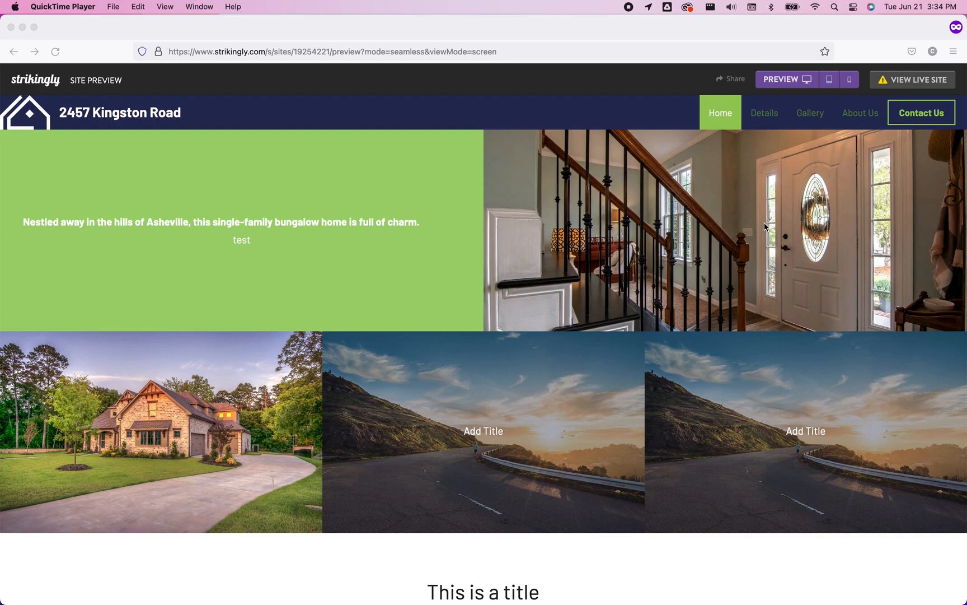
pyautogui.scroll(-5, 729, 266)
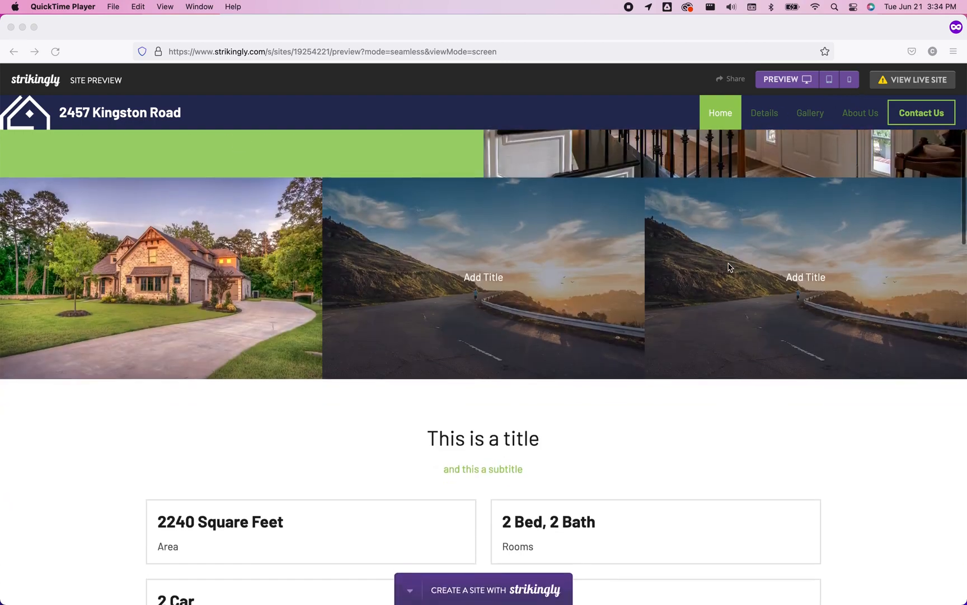
pyautogui.scroll(5, 729, 267)
pyautogui.click(780, 85)
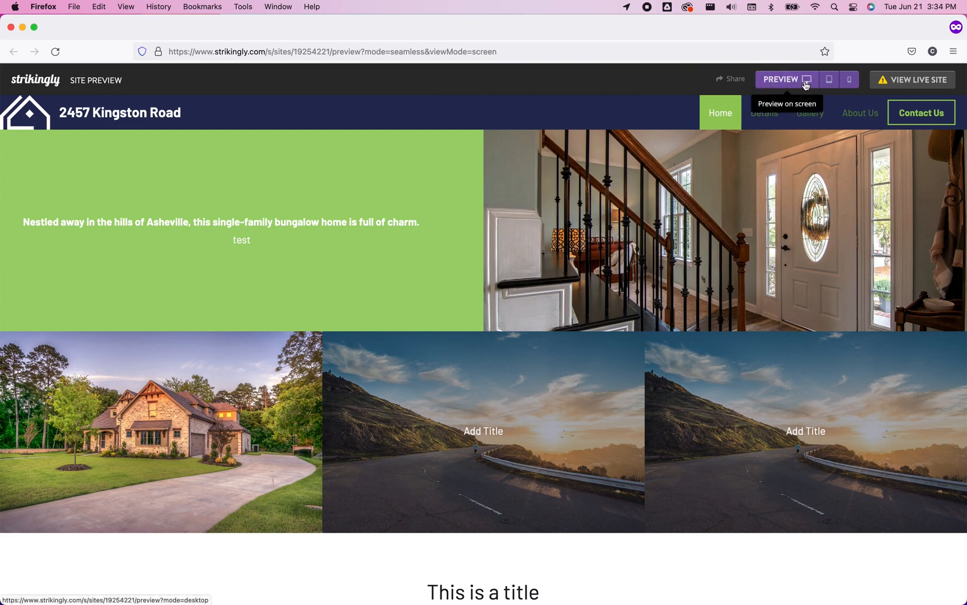
# Compare the site preview with the editor, open the live site from the preview, and return to the editor.
pyautogui.hotkey('ctrl', 'Tab')
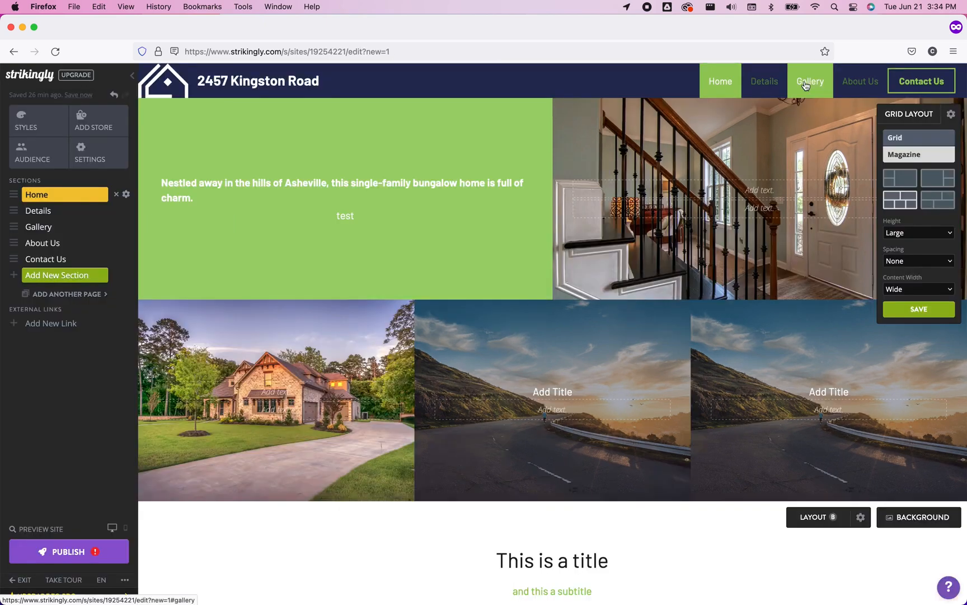
pyautogui.hotkey('ctrl', 'Tab')
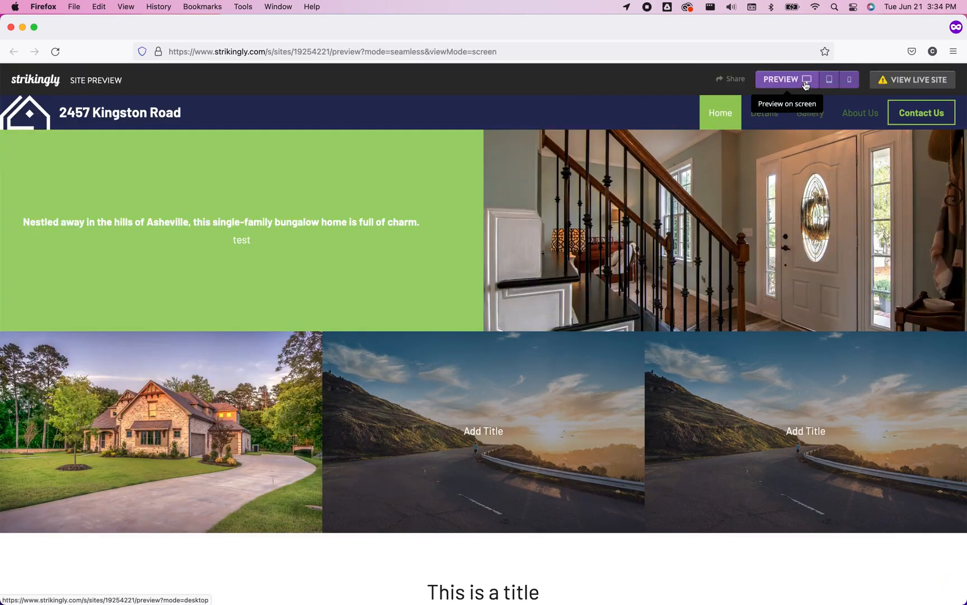
pyautogui.click(897, 81)
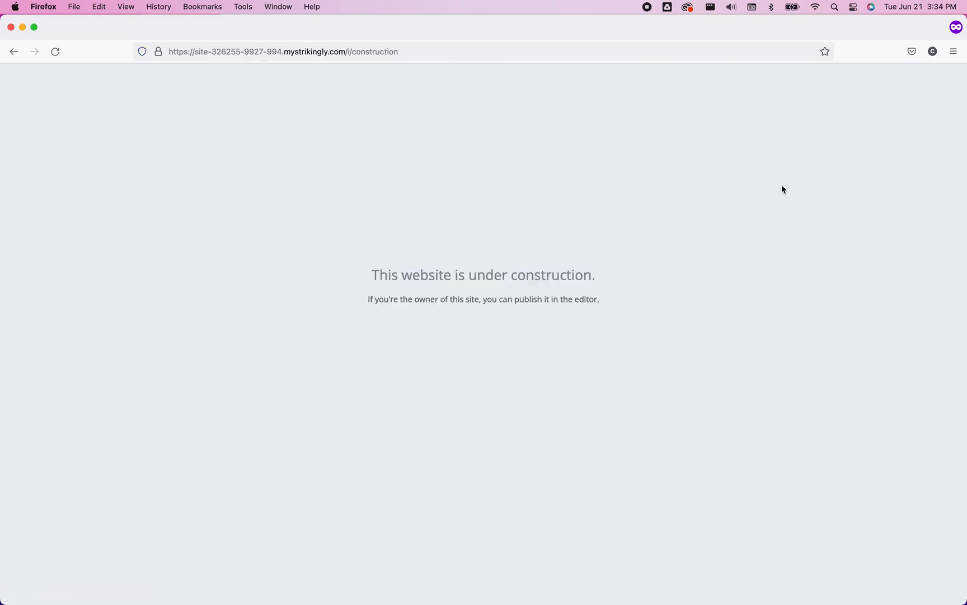
pyautogui.hotkey('ctrl', 'Tab')
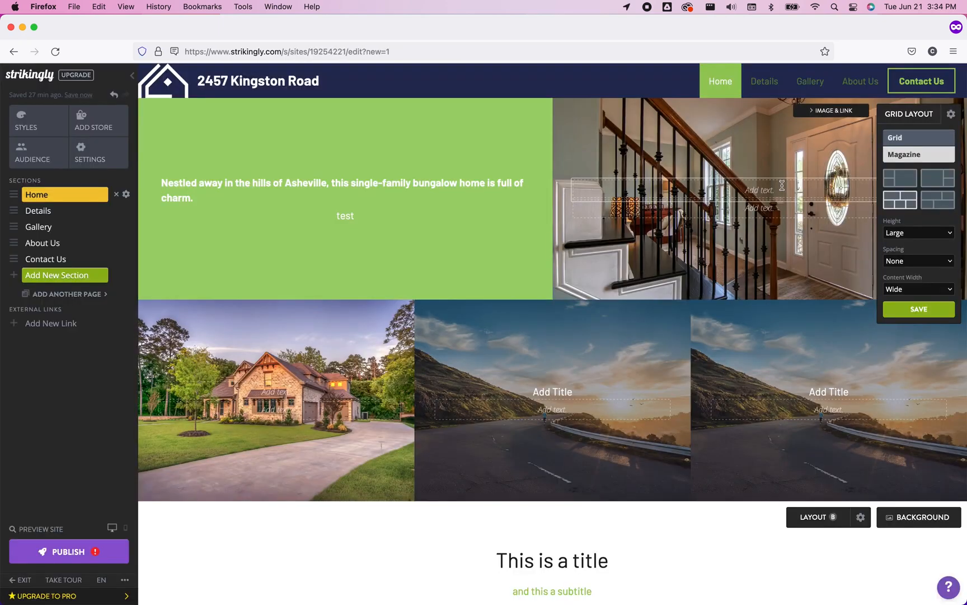
pyautogui.hotkey('ctrl', 'Tab')
pyautogui.hotkey('ctrl', 'Tab')
# Start publishing the site and try demo123 as its free Strikingly URL.
pyautogui.click(67, 554)
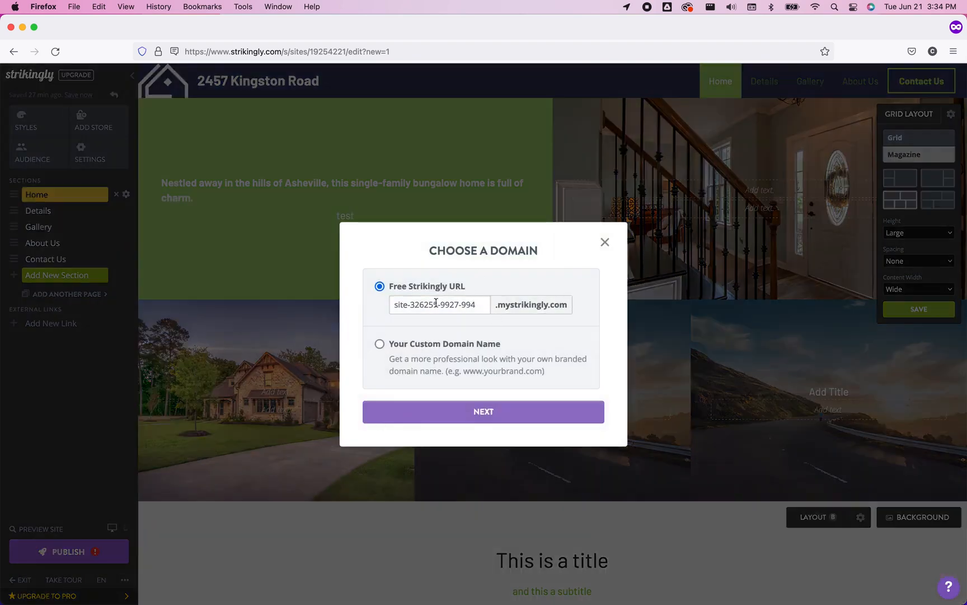
pyautogui.click(435, 345)
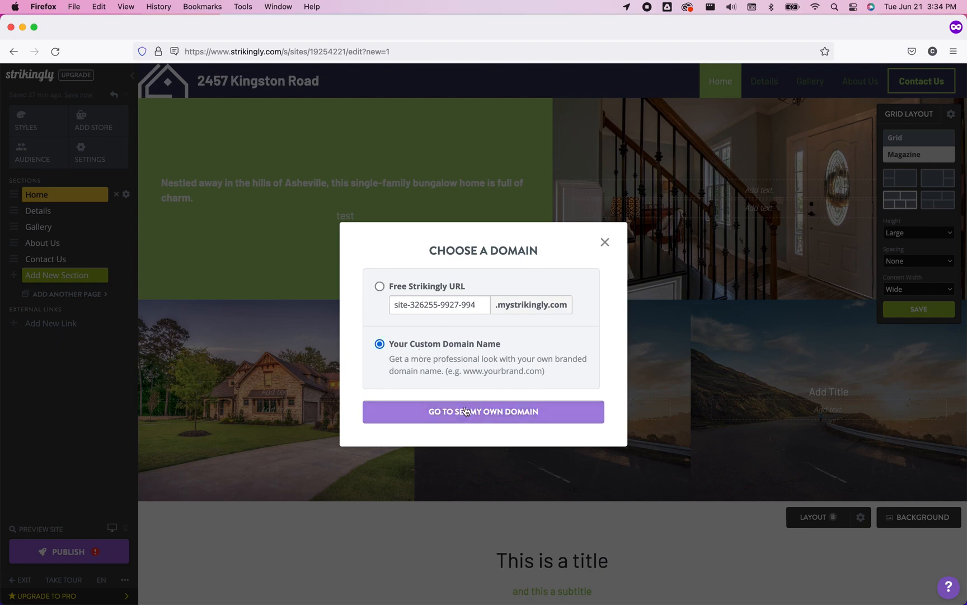
pyautogui.click(434, 293)
pyautogui.moveTo(476, 307); pyautogui.dragTo(305, 307)
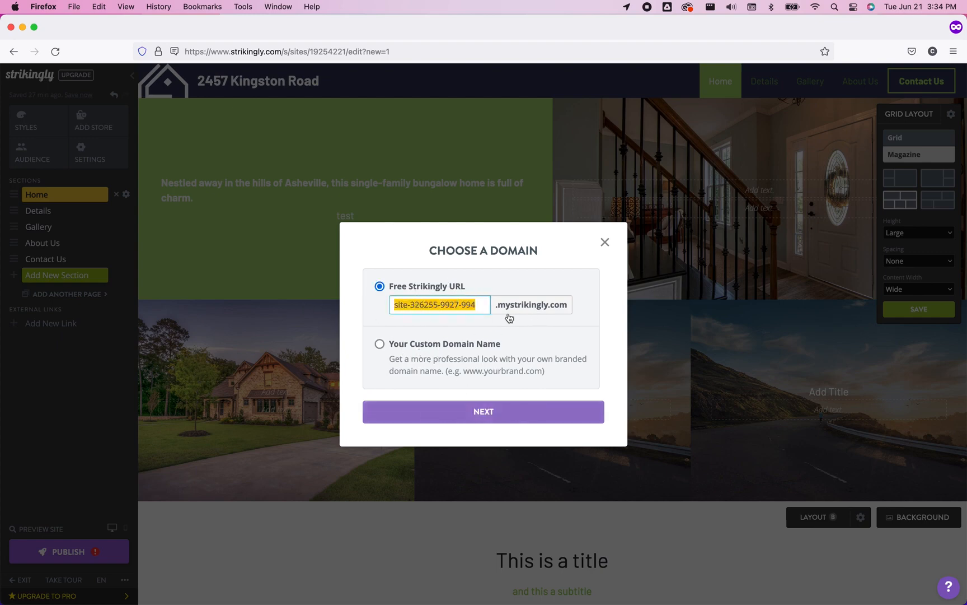
pyautogui.write('demo')
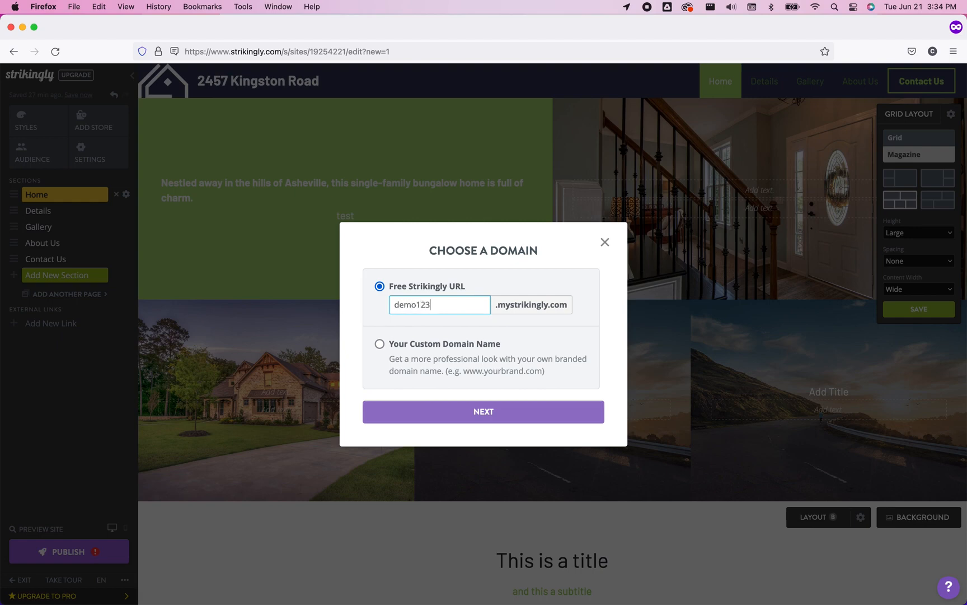
pyautogui.write('123')
pyautogui.click(482, 418)
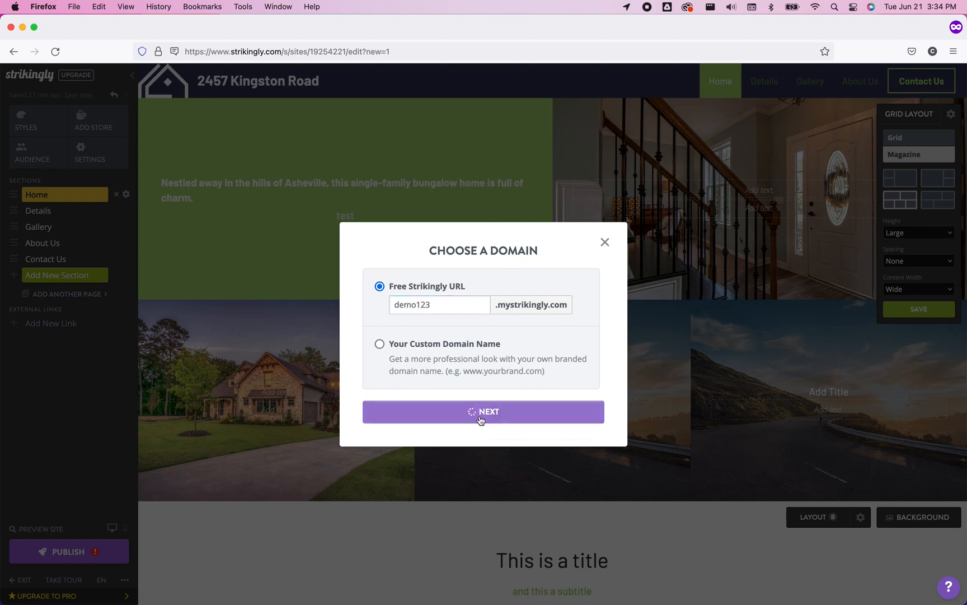
# Change the free Strikingly URL to demo12342e23e and publish the site.
pyautogui.click(441, 295)
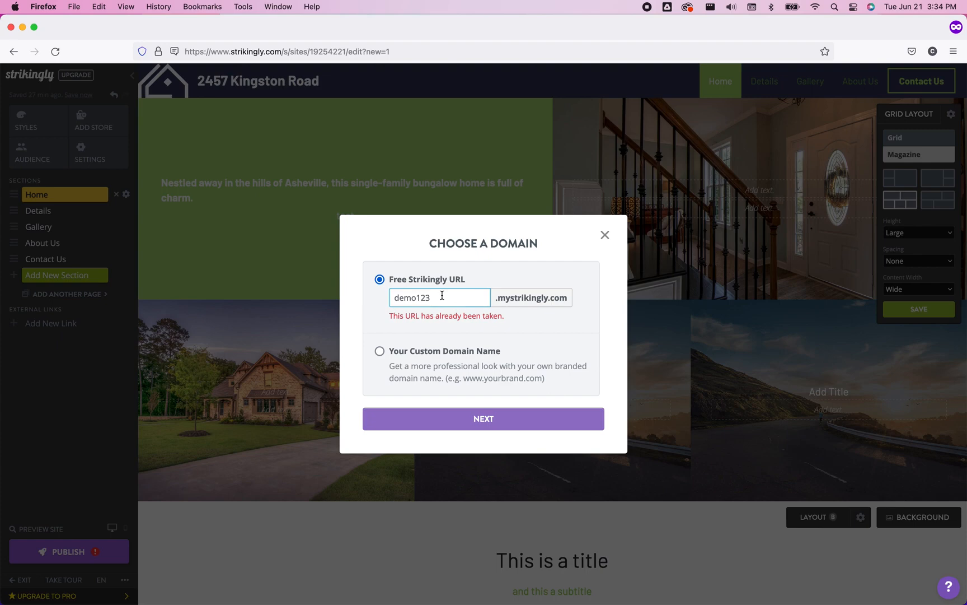
pyautogui.click(488, 417)
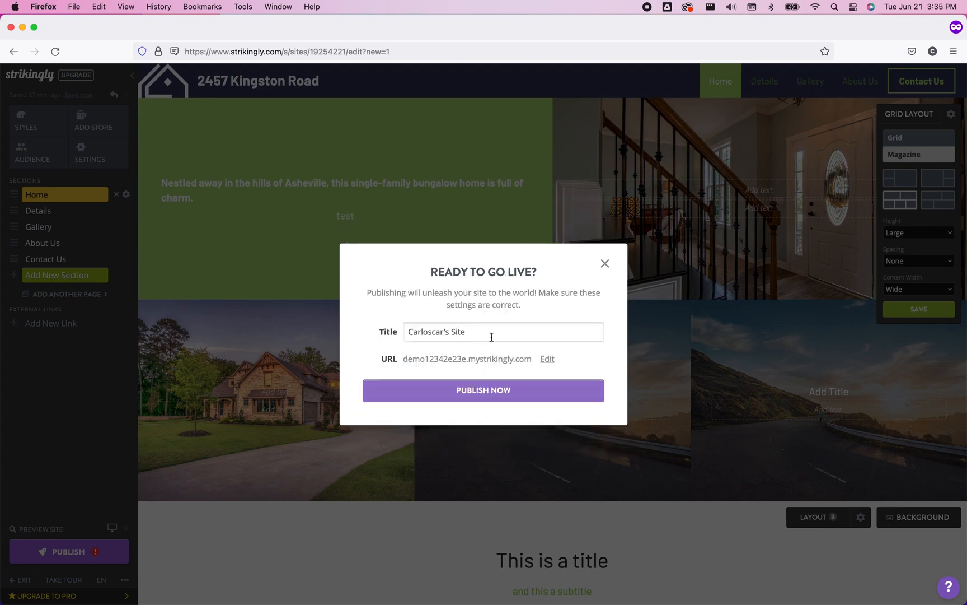
pyautogui.click(512, 396)
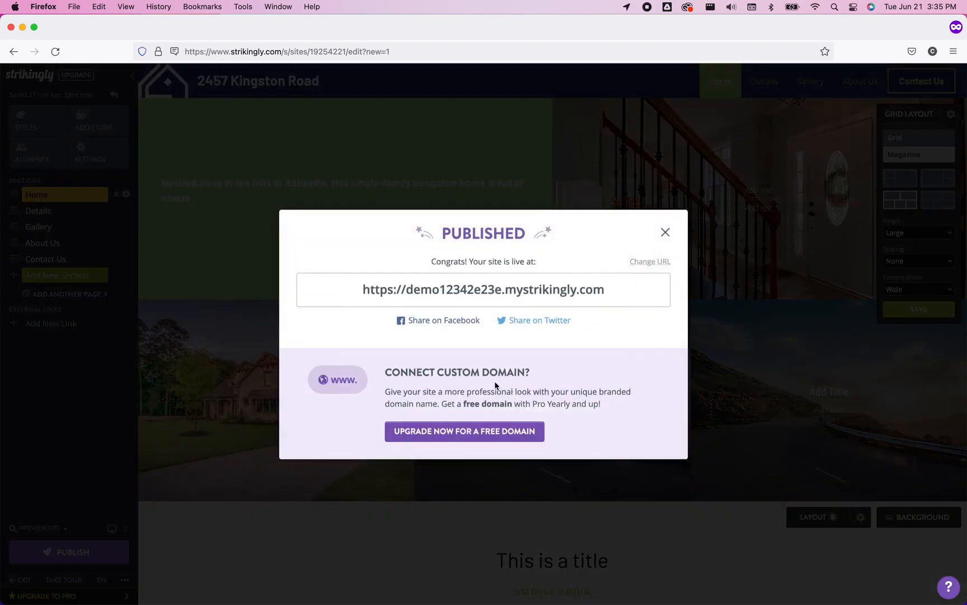
# Open the published site at its new address and look through the whole page.
pyautogui.click(540, 292)
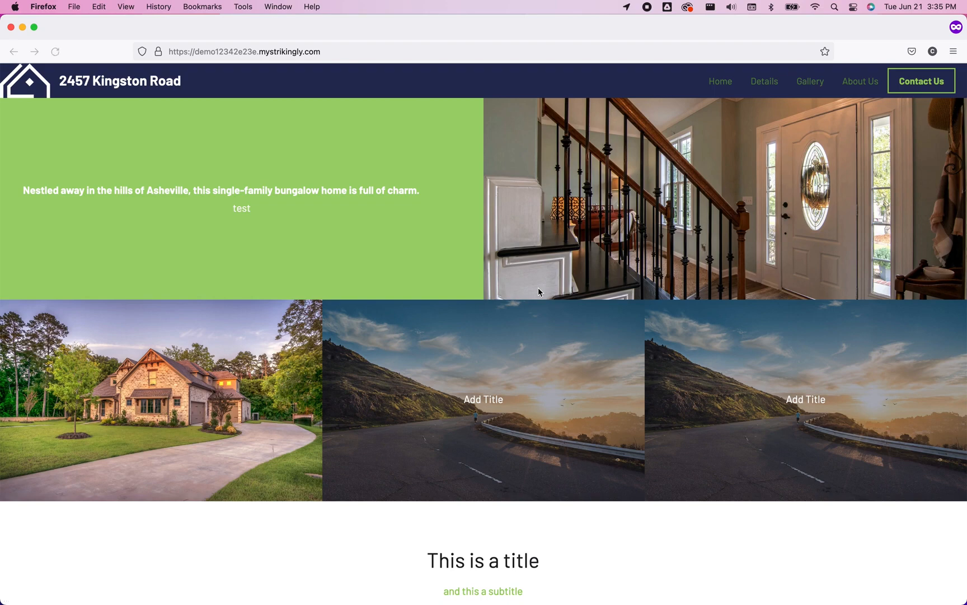
pyautogui.click(335, 52)
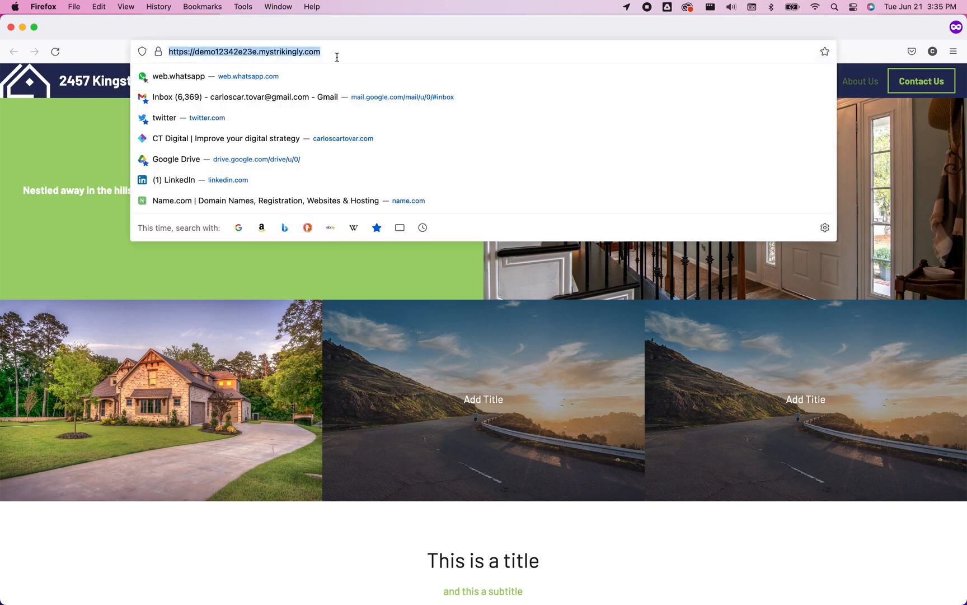
pyautogui.click(89, 281)
pyautogui.scroll(-6, 383, 385)
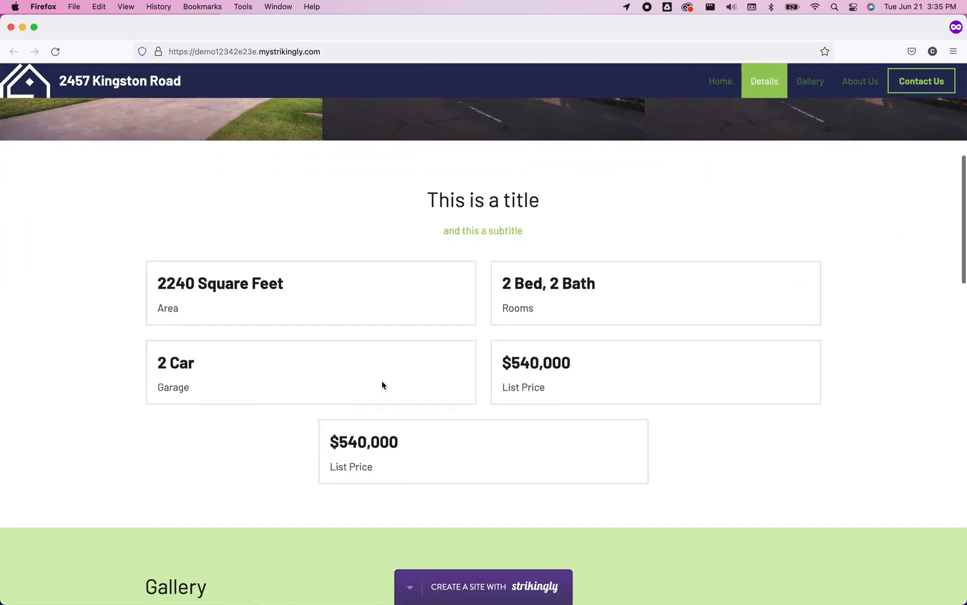
pyautogui.scroll(-6, 383, 385)
pyautogui.scroll(-14, 383, 385)
pyautogui.scroll(20, 383, 385)
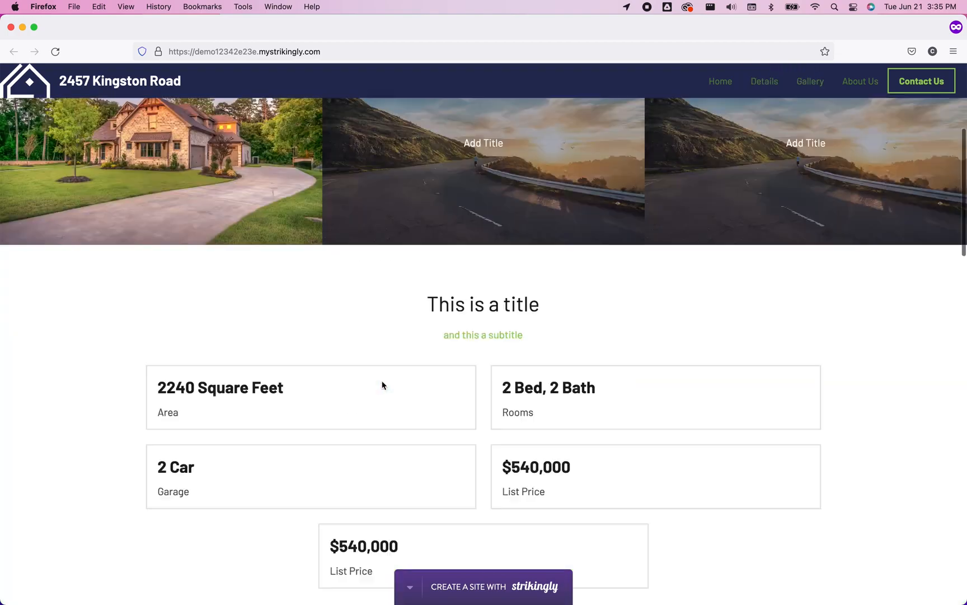
# Test the Details, Gallery and About Us navigation links on the live site, and return to the editor.
pyautogui.click(765, 83)
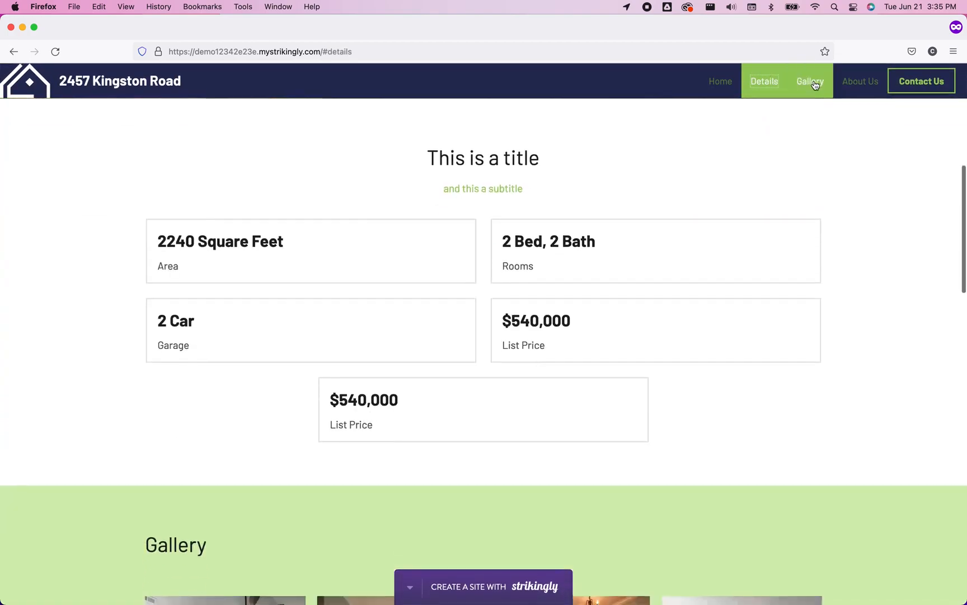
pyautogui.click(814, 83)
pyautogui.click(860, 82)
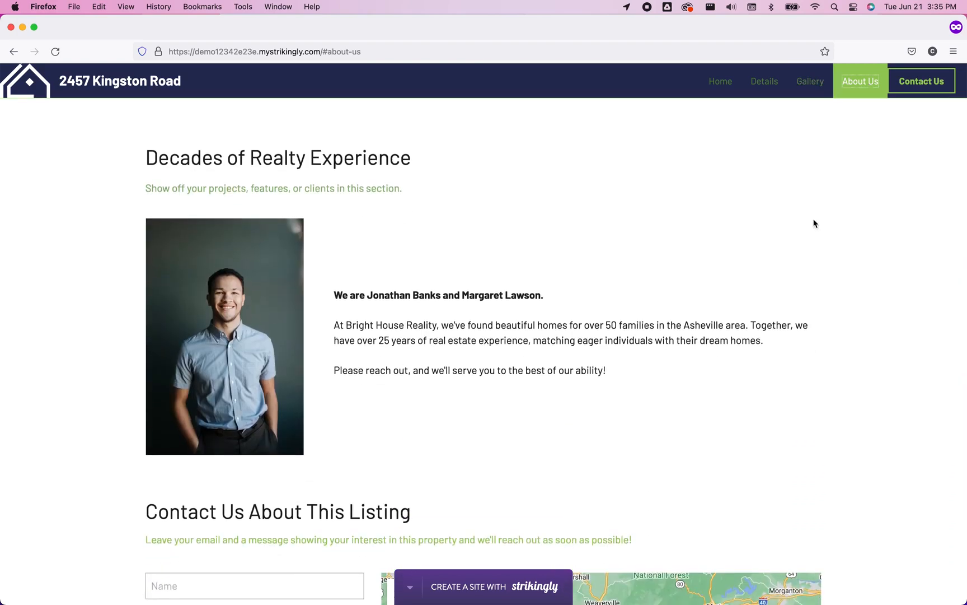
pyautogui.press('super+w')
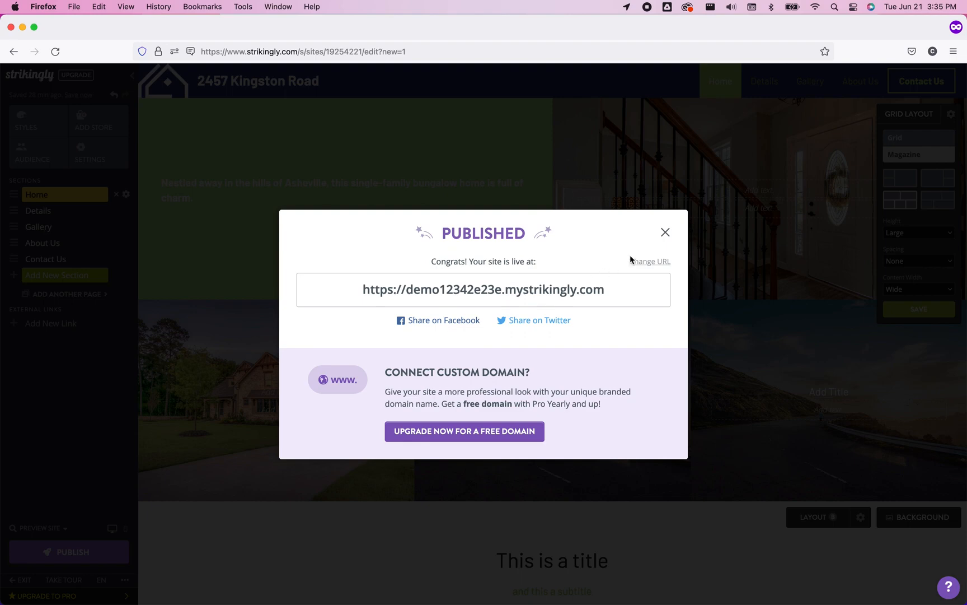
# Review the site's domain settings, analytics, pop-up promotion options and SEO checklist.
pyautogui.click(648, 262)
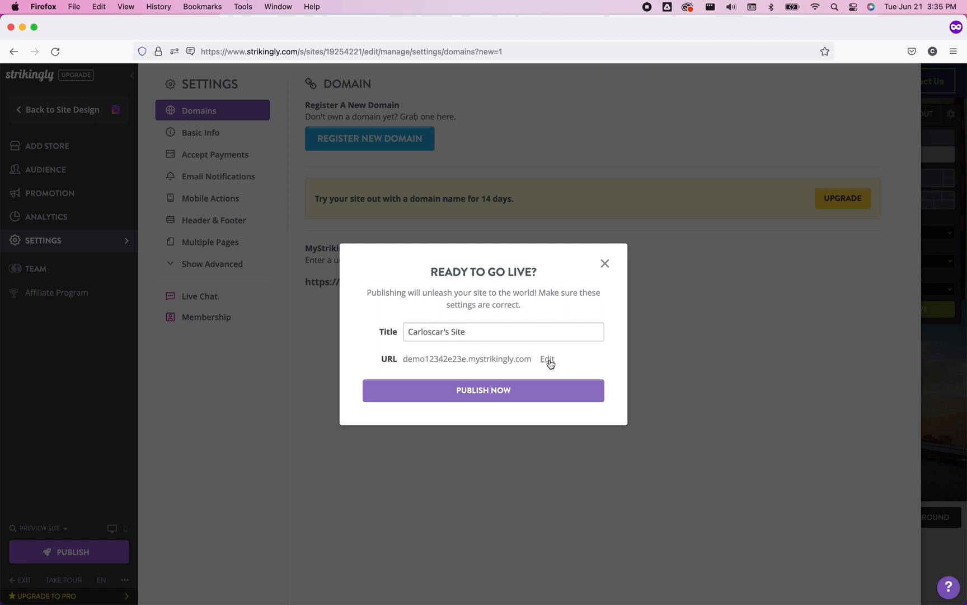
pyautogui.click(604, 263)
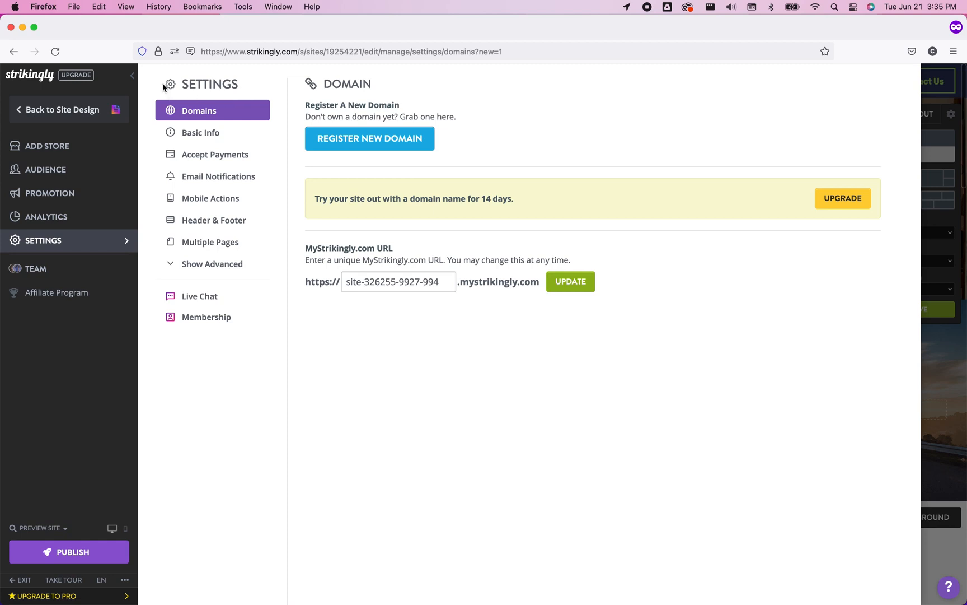
pyautogui.click(70, 222)
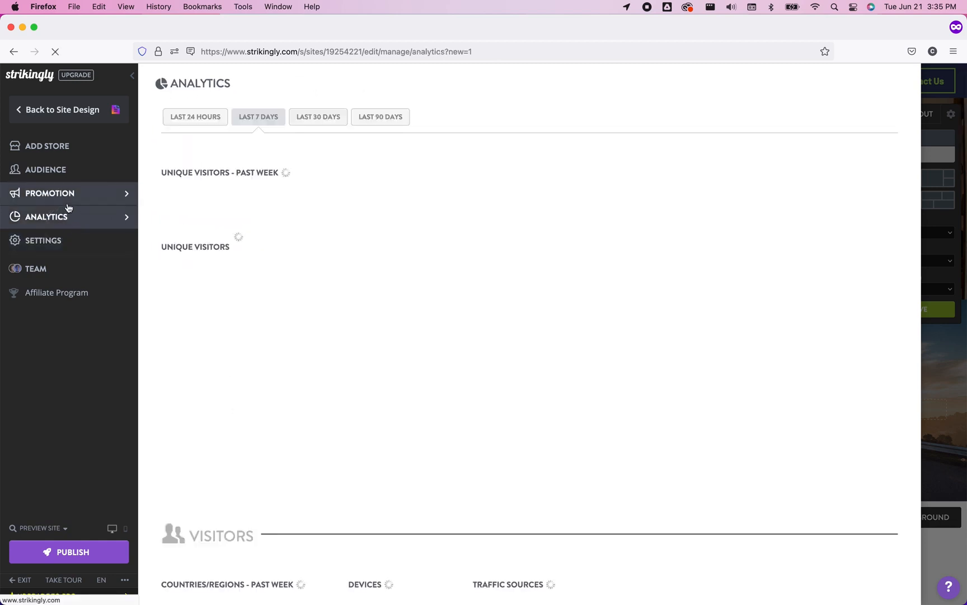
pyautogui.click(68, 207)
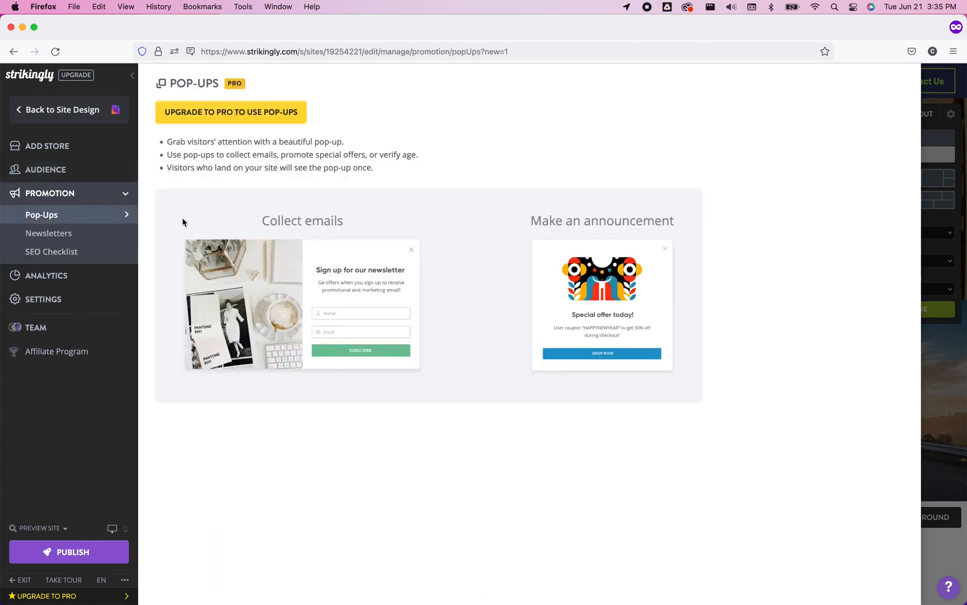
pyautogui.click(56, 253)
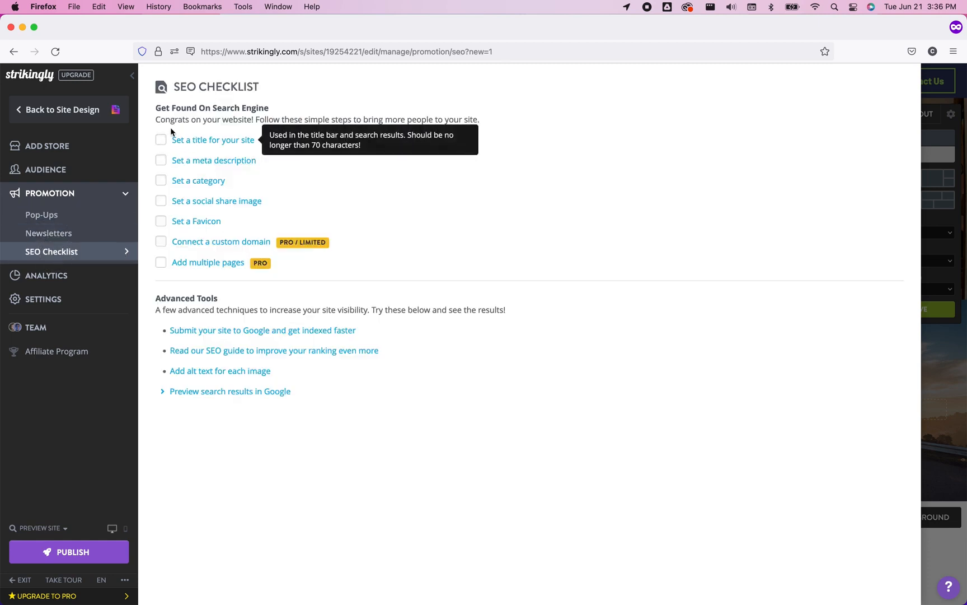
# Set the site description to "this is the description" in the basic information and save it.
pyautogui.click(160, 141)
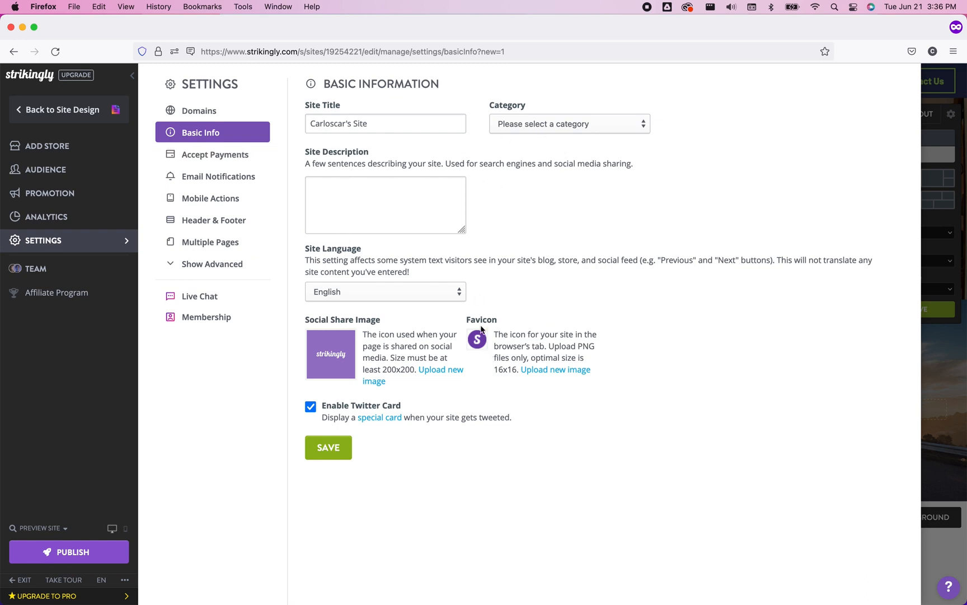
pyautogui.click(405, 216)
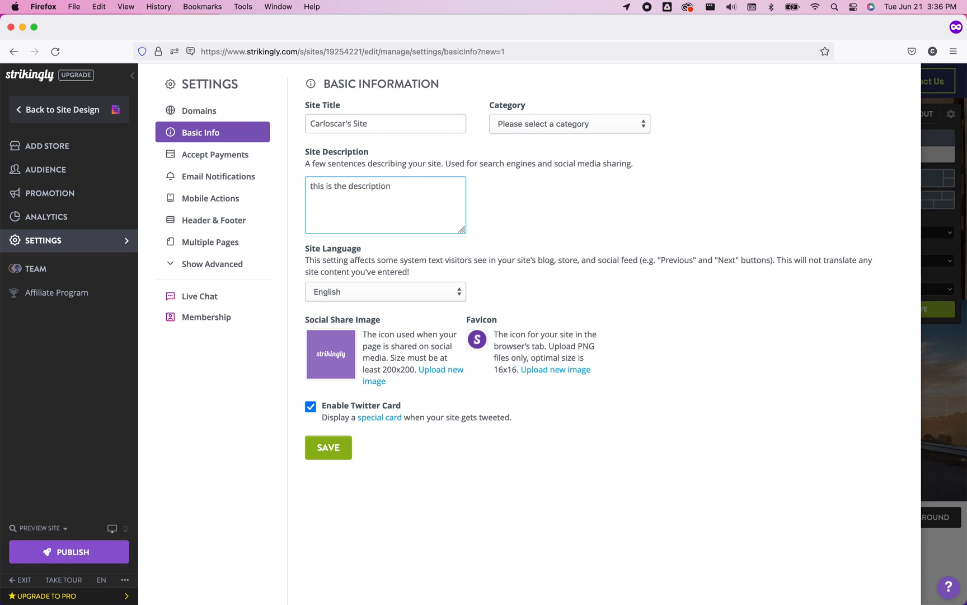
pyautogui.click(331, 457)
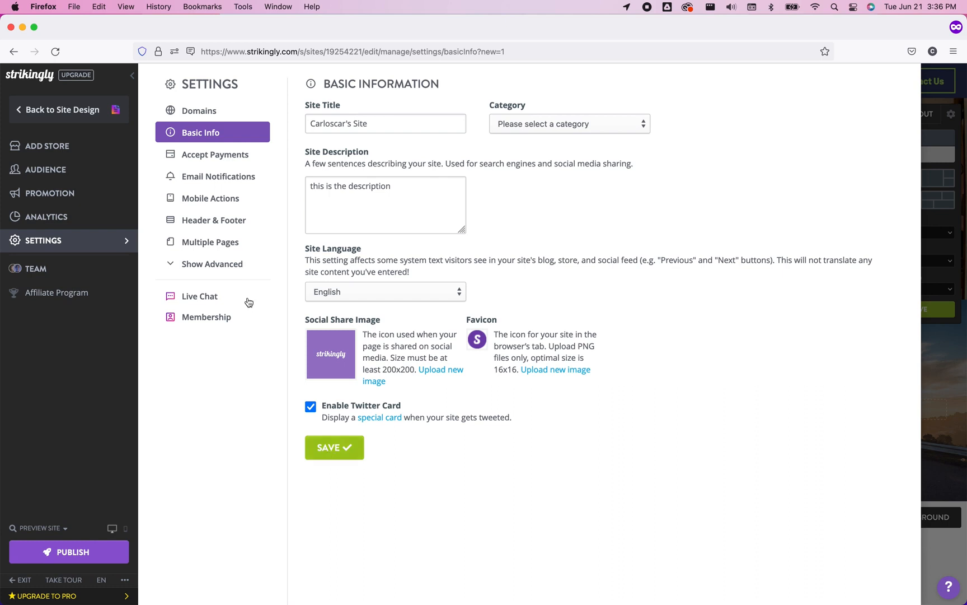
# Review the payment, email notification, mobile action, header and footer, and multiple pages settings, and expand the advanced settings.
pyautogui.click(222, 161)
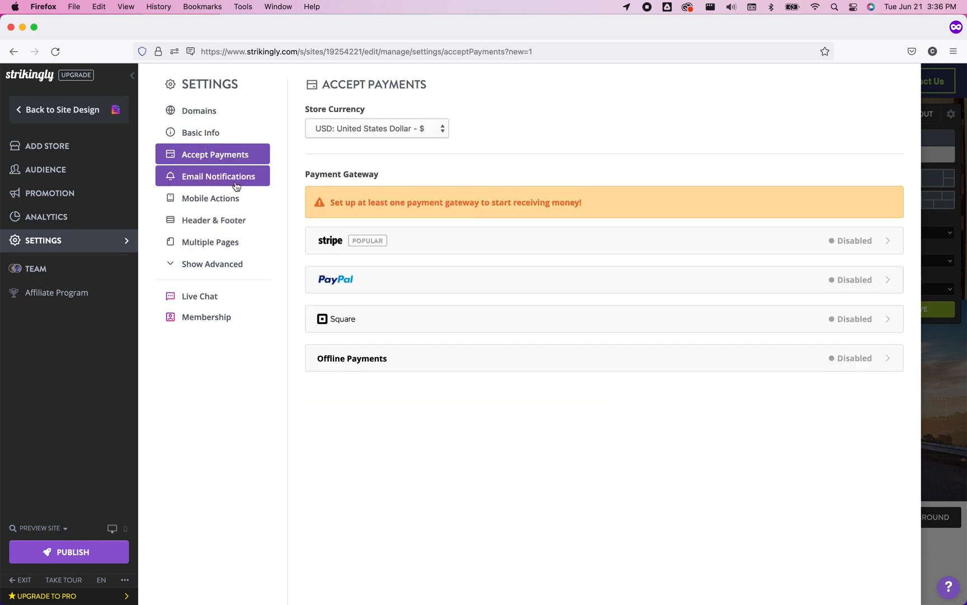
pyautogui.click(236, 186)
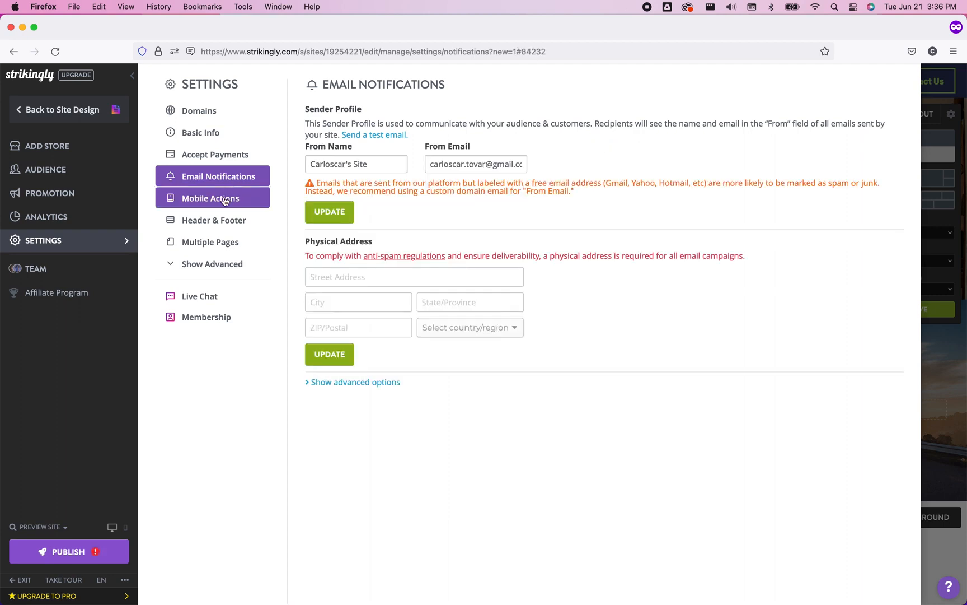
pyautogui.click(224, 200)
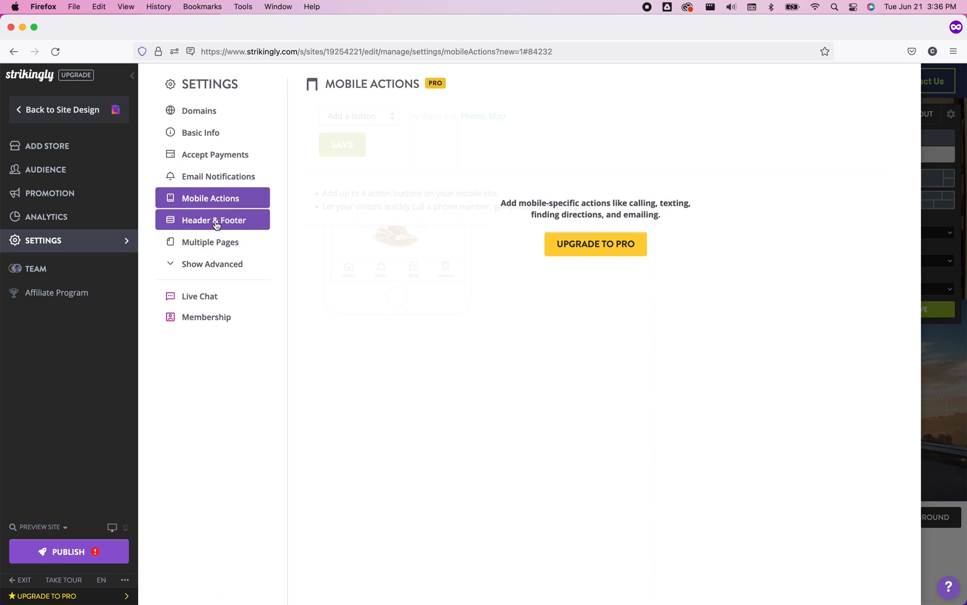
pyautogui.click(216, 225)
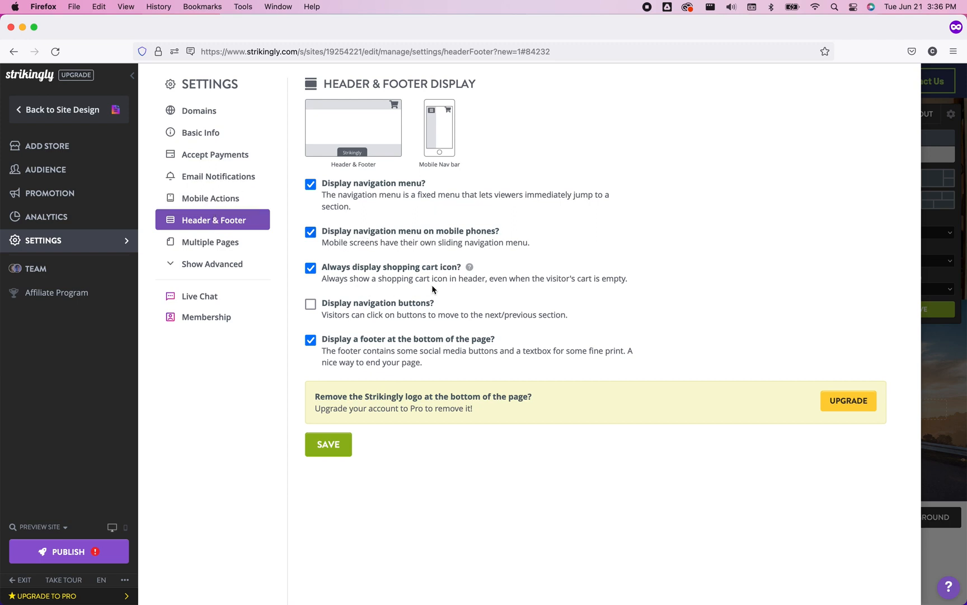
pyautogui.click(229, 247)
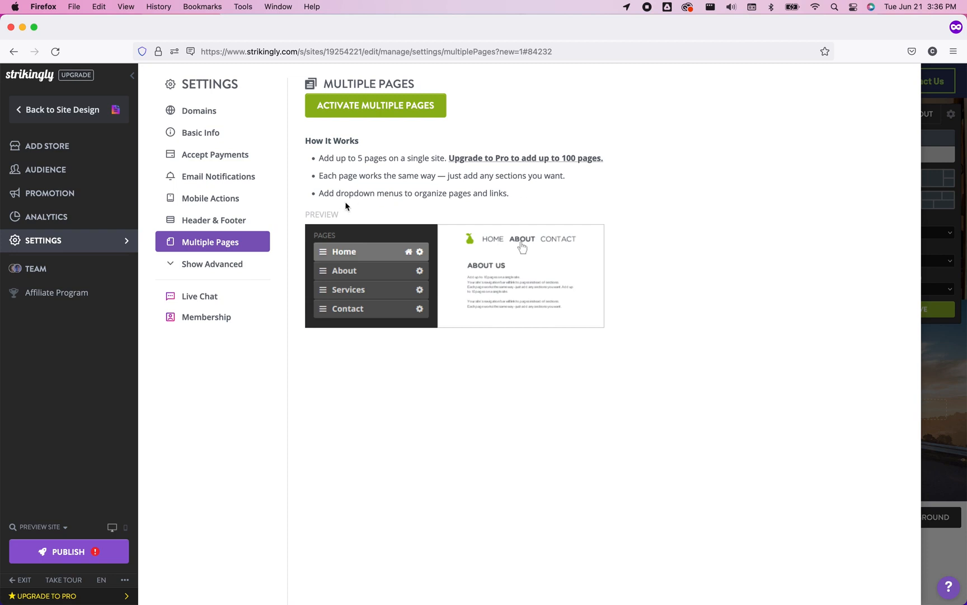
pyautogui.click(212, 268)
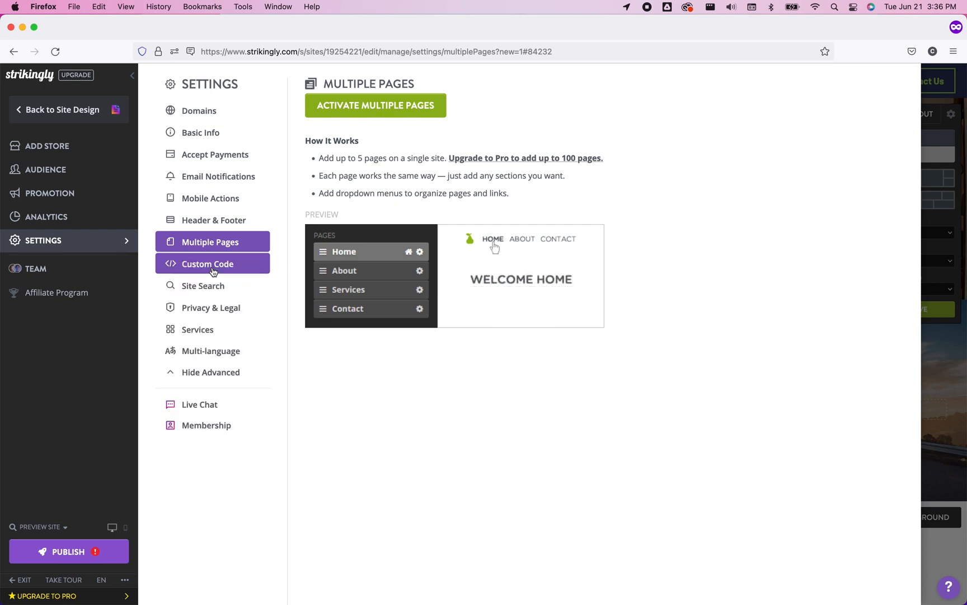
# Activate multiple pages for the site, and check the Details section and the header's Contact Us button settings.
pyautogui.click(354, 106)
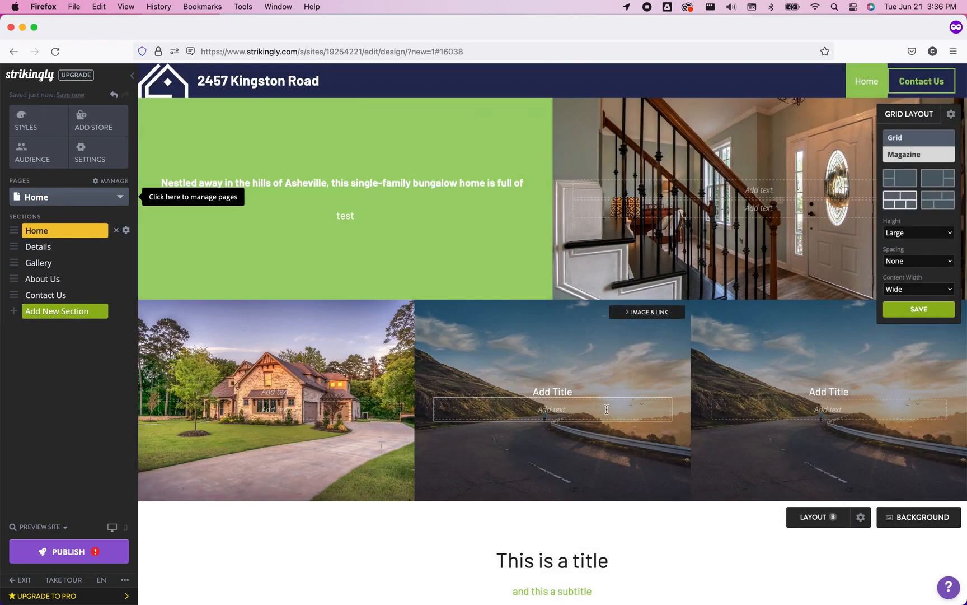
pyautogui.click(50, 252)
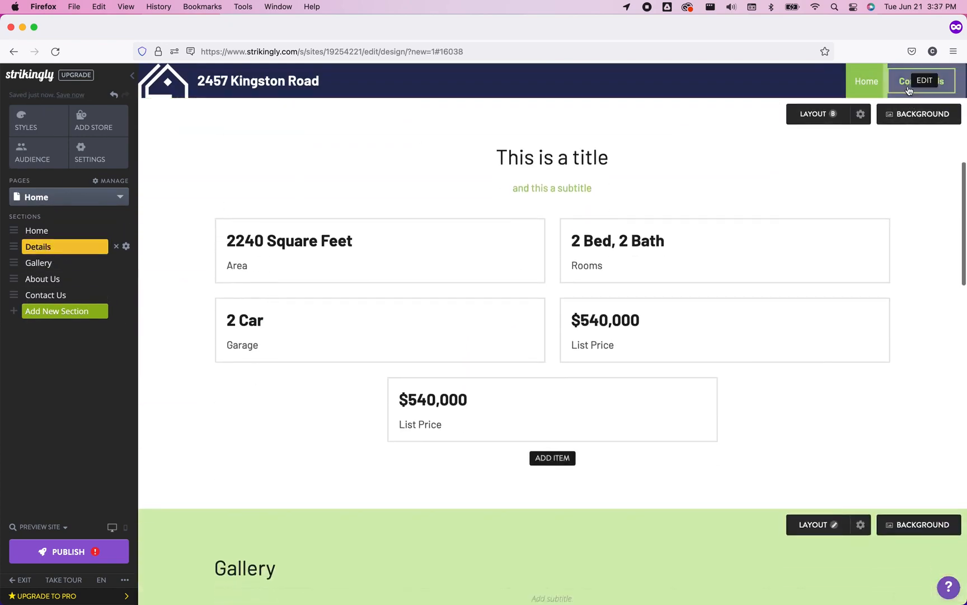
pyautogui.click(921, 81)
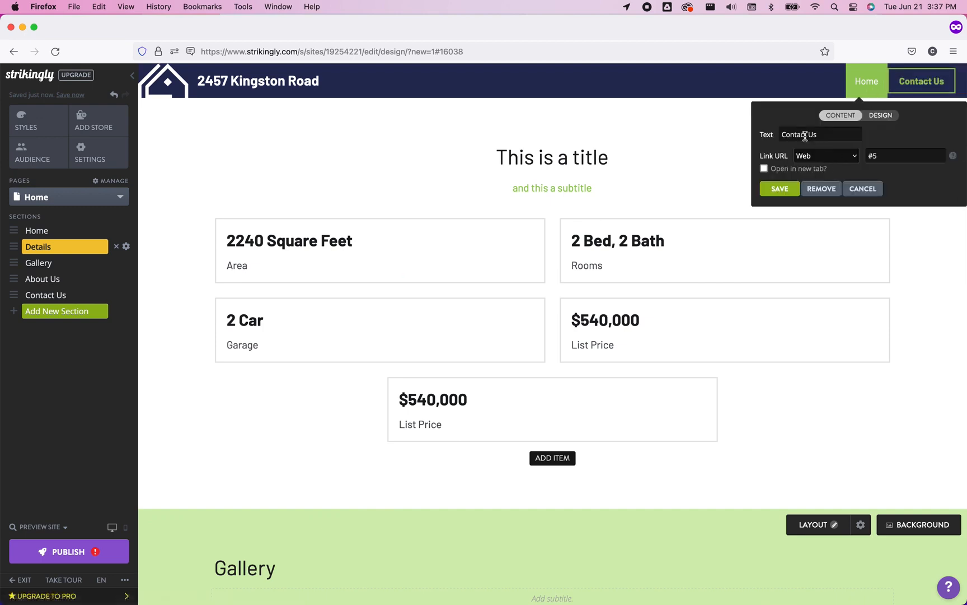
pyautogui.click(862, 189)
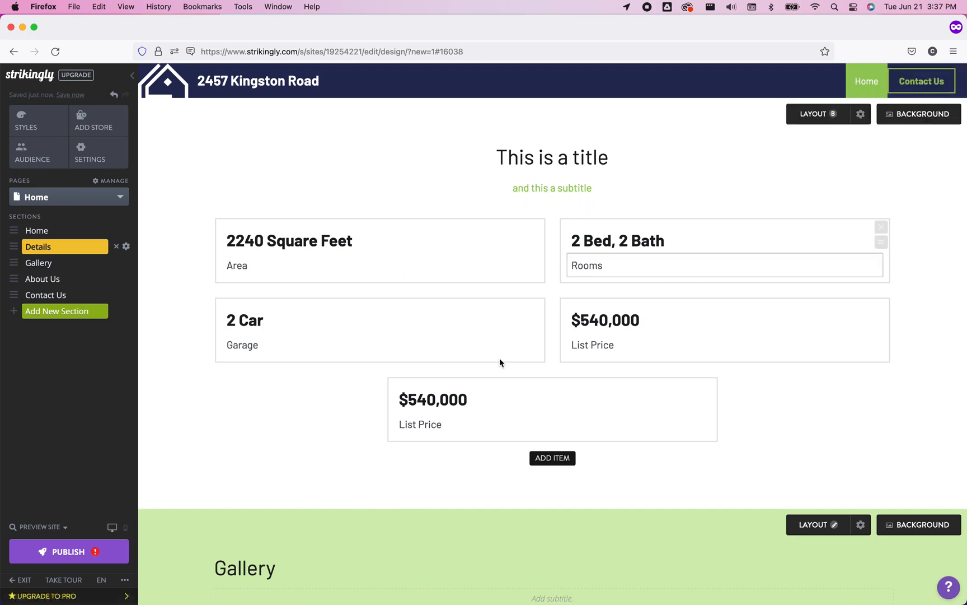
# Publish the updated site, dismiss the confirmation, and switch to the live site.
pyautogui.click(69, 552)
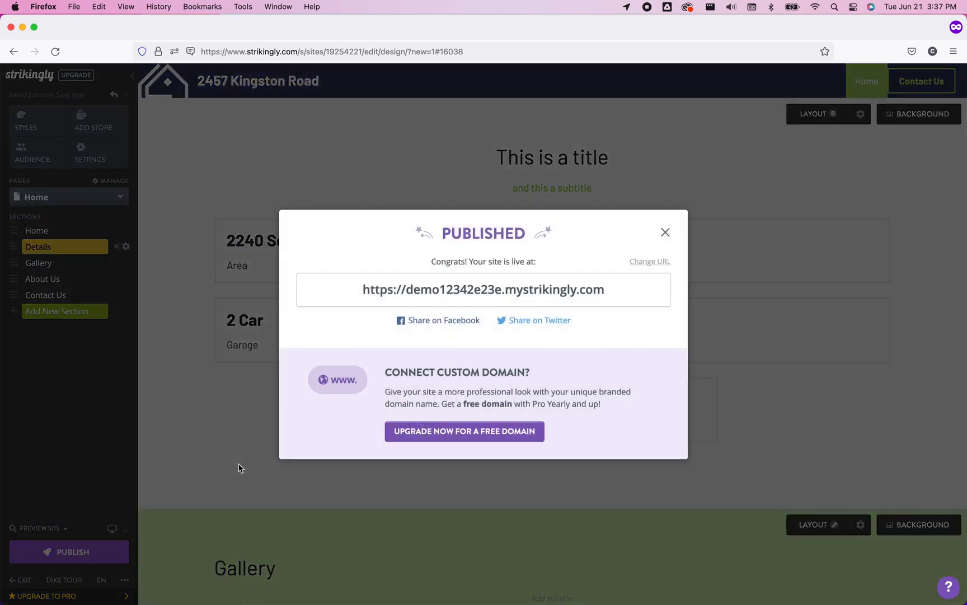
pyautogui.click(664, 233)
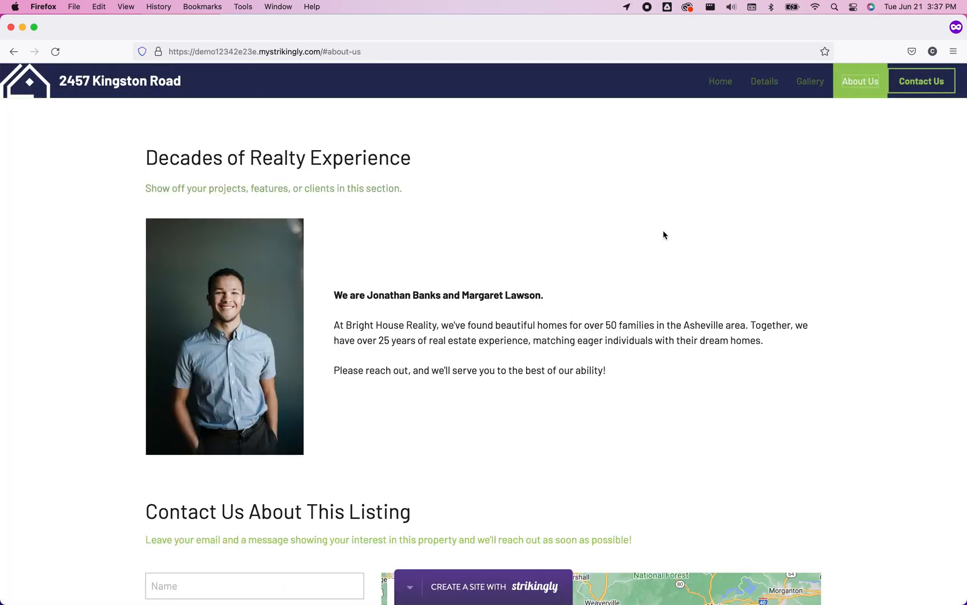
# Reload the live site and check its updated navigation by visiting Contact Us and Home.
pyautogui.scroll(20, 663, 231)
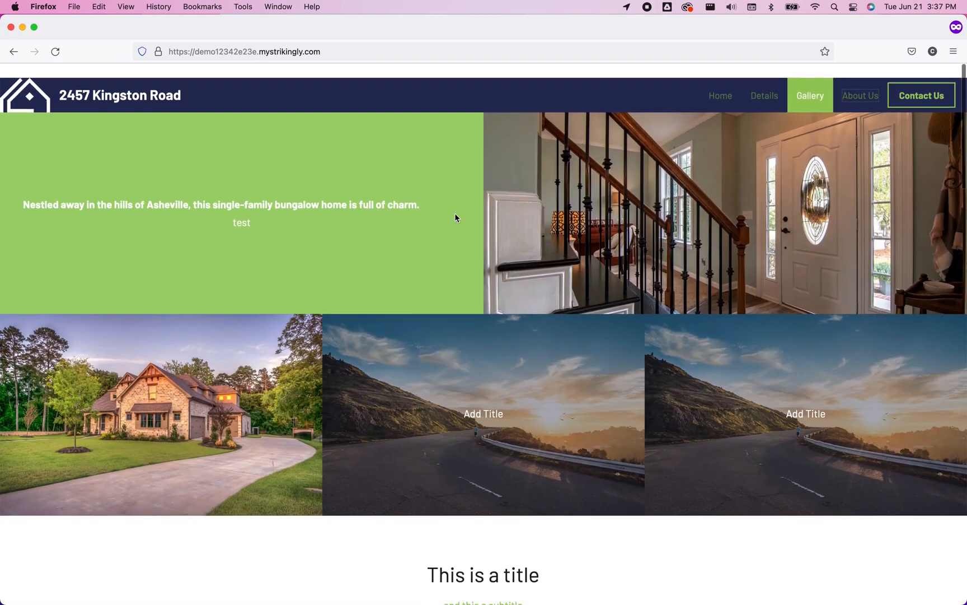
pyautogui.click(57, 54)
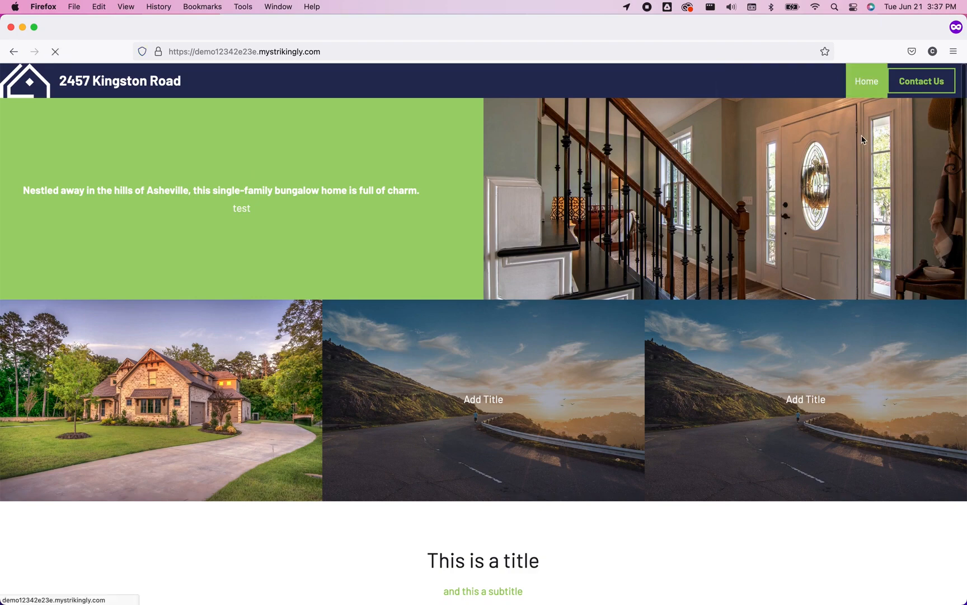
pyautogui.click(935, 83)
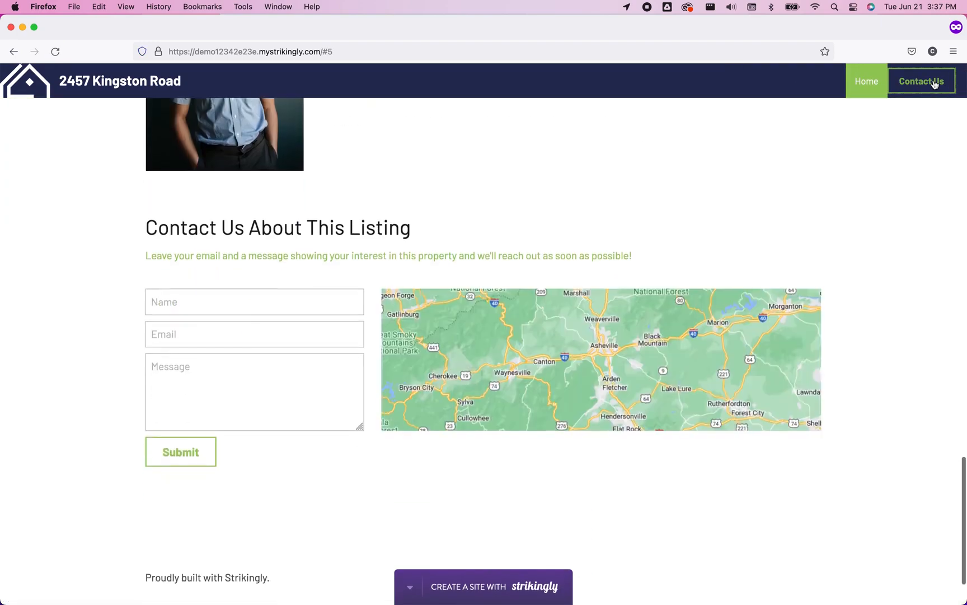
pyautogui.click(863, 88)
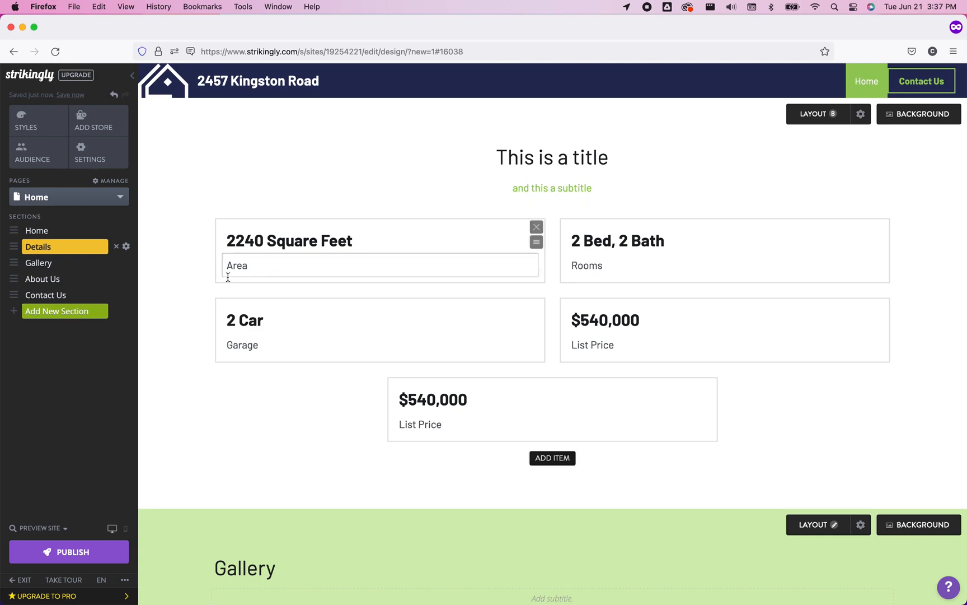
# Add a new page titled "Services" through page management and open it.
pyautogui.click(35, 265)
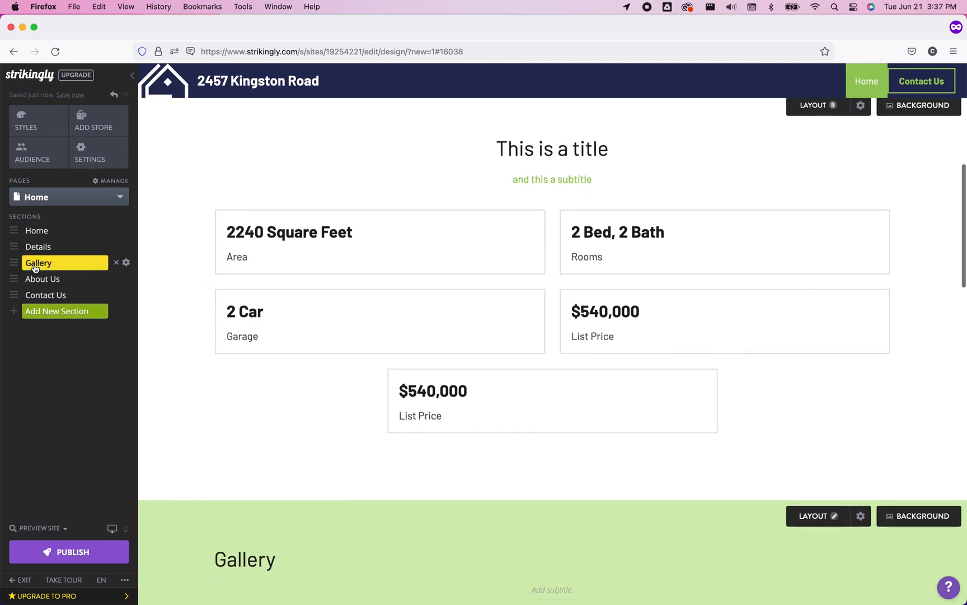
pyautogui.scroll(15, 644, 229)
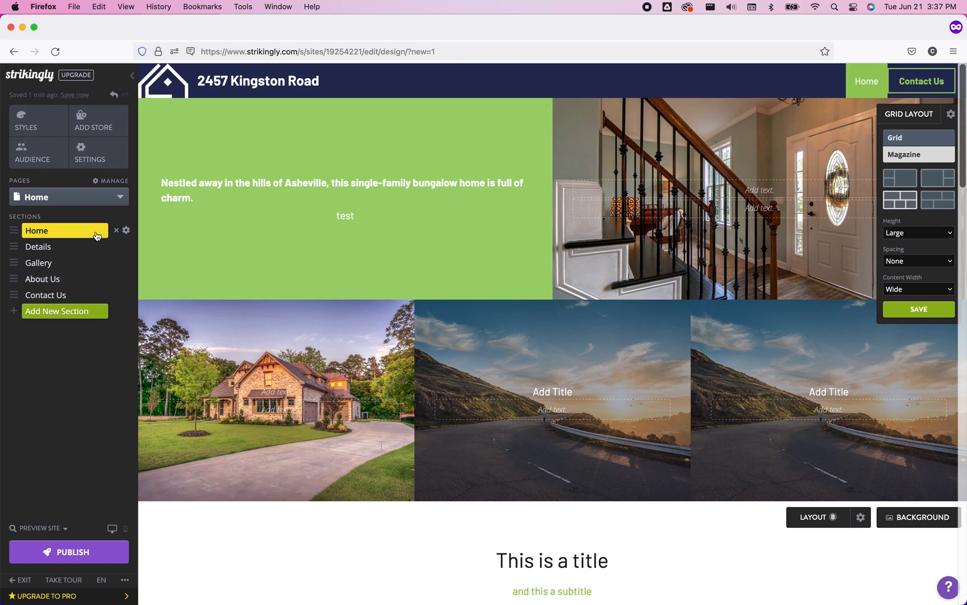
pyautogui.click(117, 197)
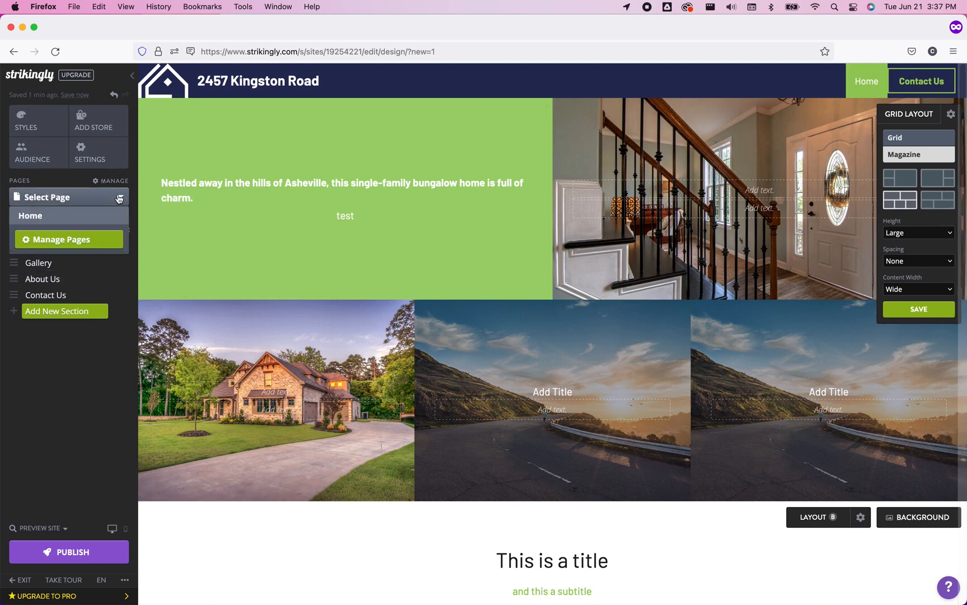
pyautogui.click(55, 241)
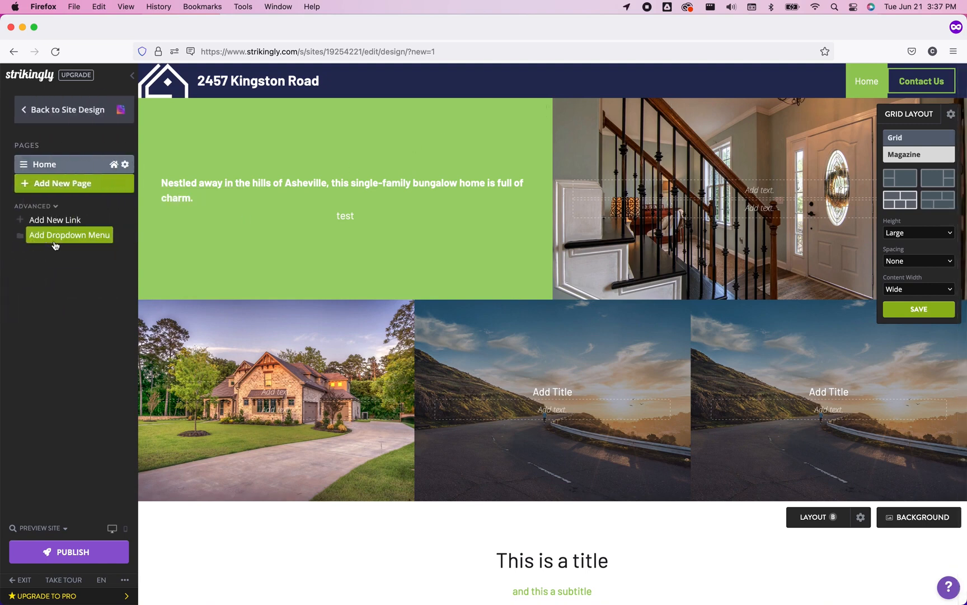
pyautogui.click(45, 184)
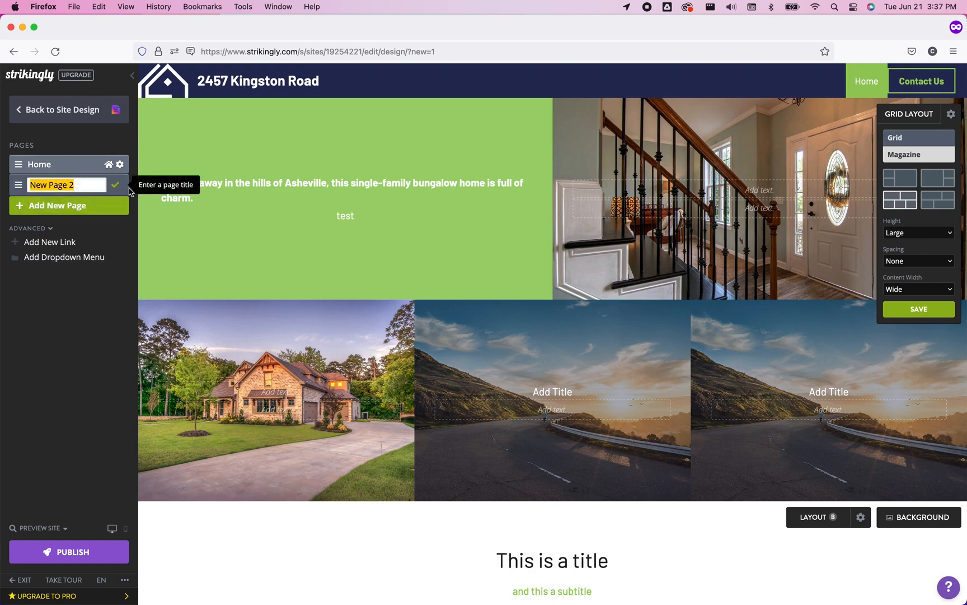
pyautogui.write('S')
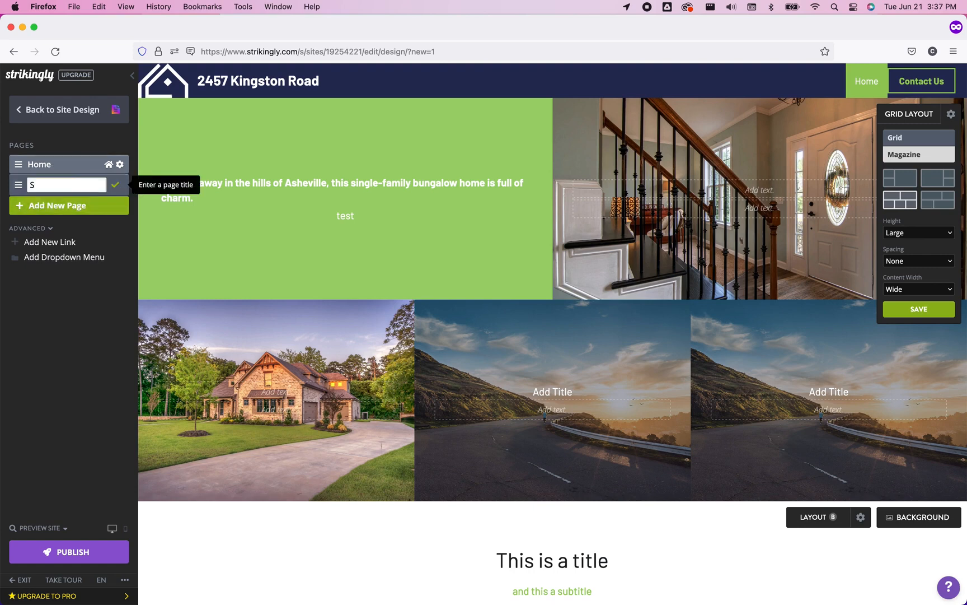
pyautogui.write('ervices')
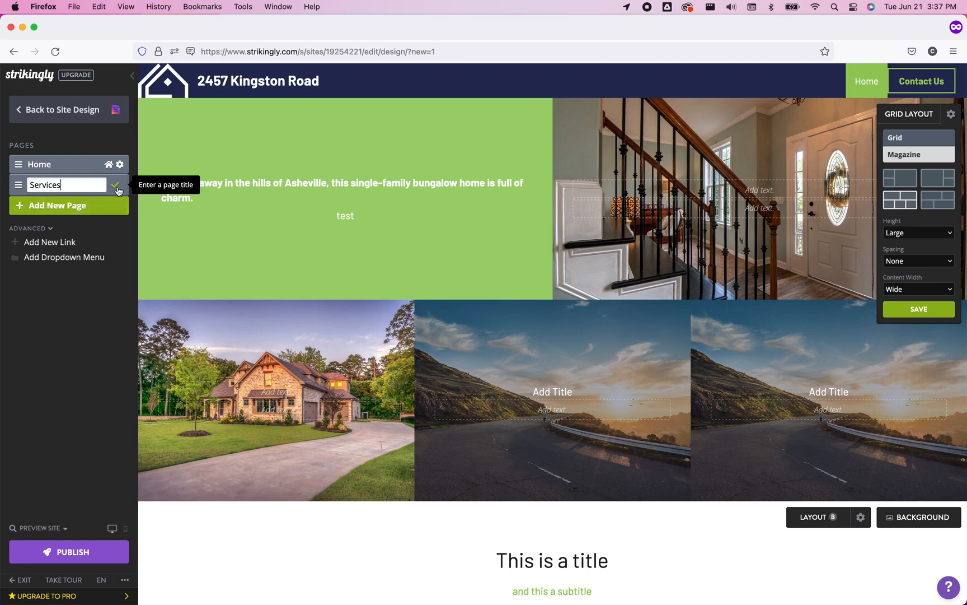
pyautogui.click(116, 186)
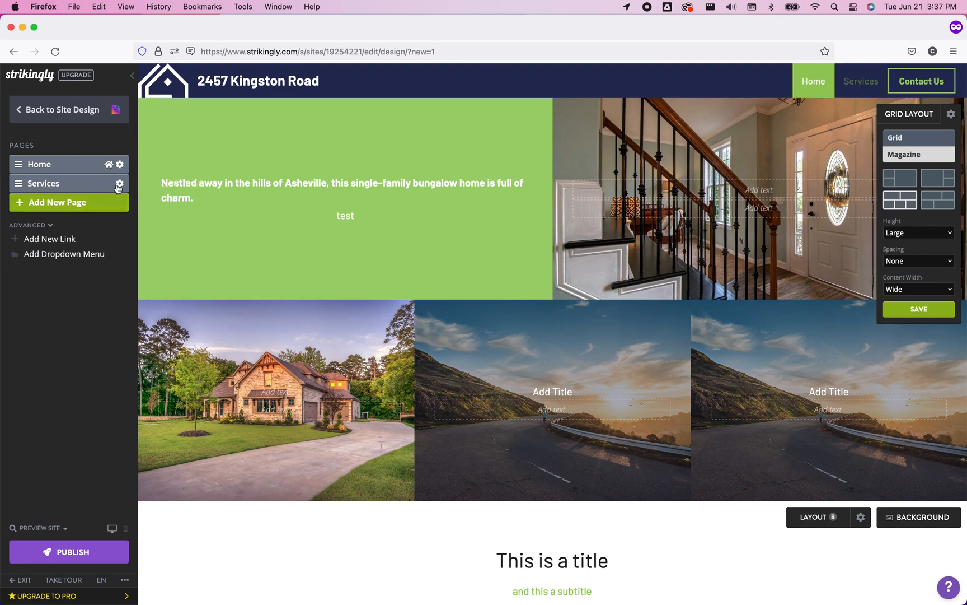
pyautogui.click(37, 188)
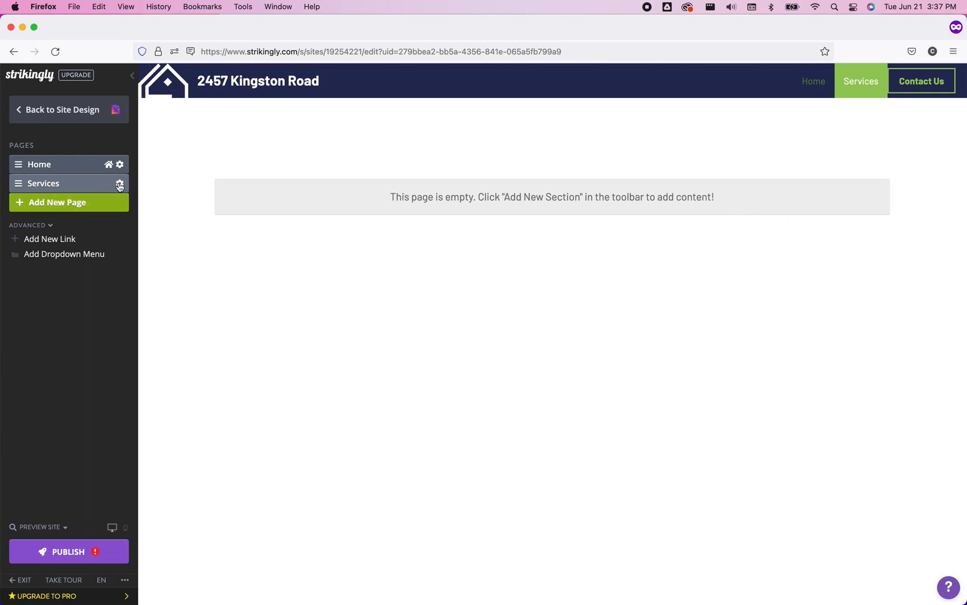
# Switch the footer of the Services page to Layout C and open its layout settings.
pyautogui.click(52, 232)
pyautogui.click(49, 229)
pyautogui.scroll(-2, 589, 198)
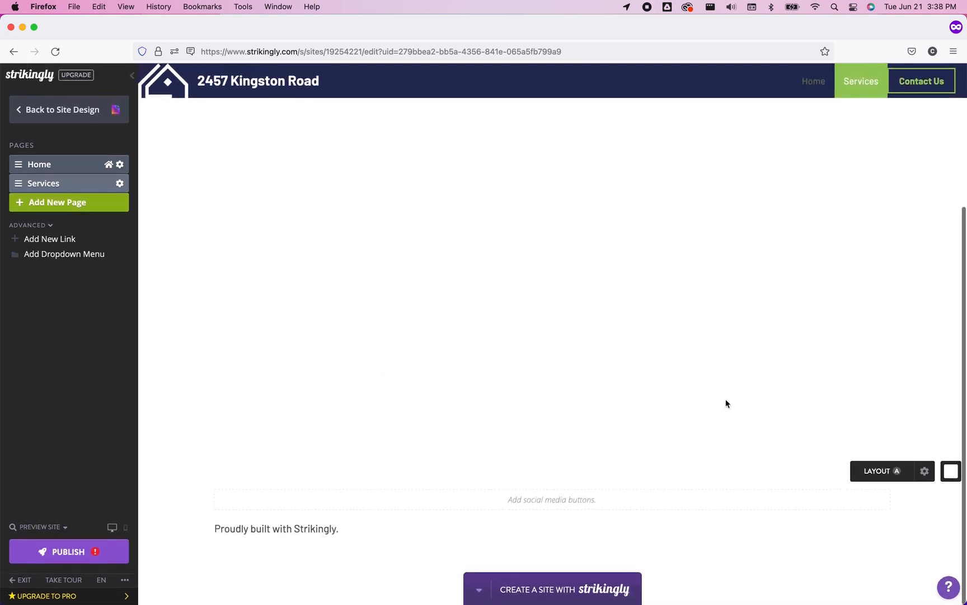
pyautogui.click(879, 471)
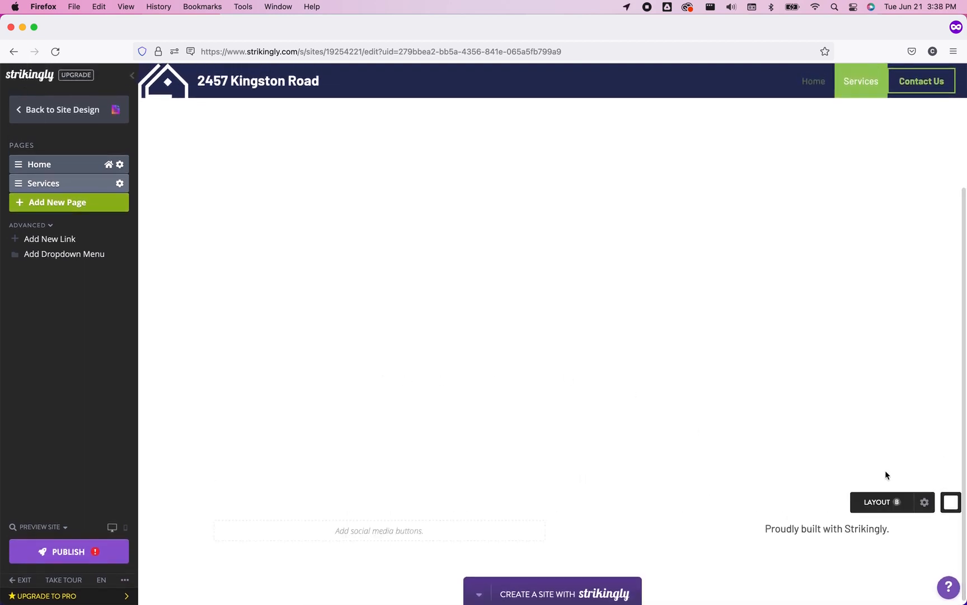
pyautogui.click(895, 503)
pyautogui.click(925, 502)
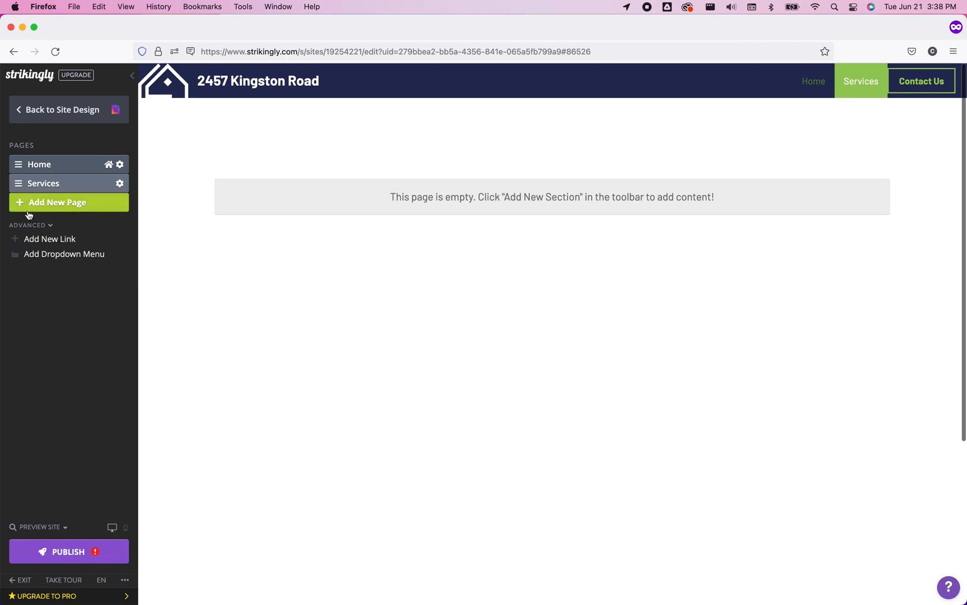
# Review the Services page's options for renaming, URL, SEO, navigation visibility, duplication and deletion, and close them.
pyautogui.doubleClick(28, 181)
pyautogui.click(119, 188)
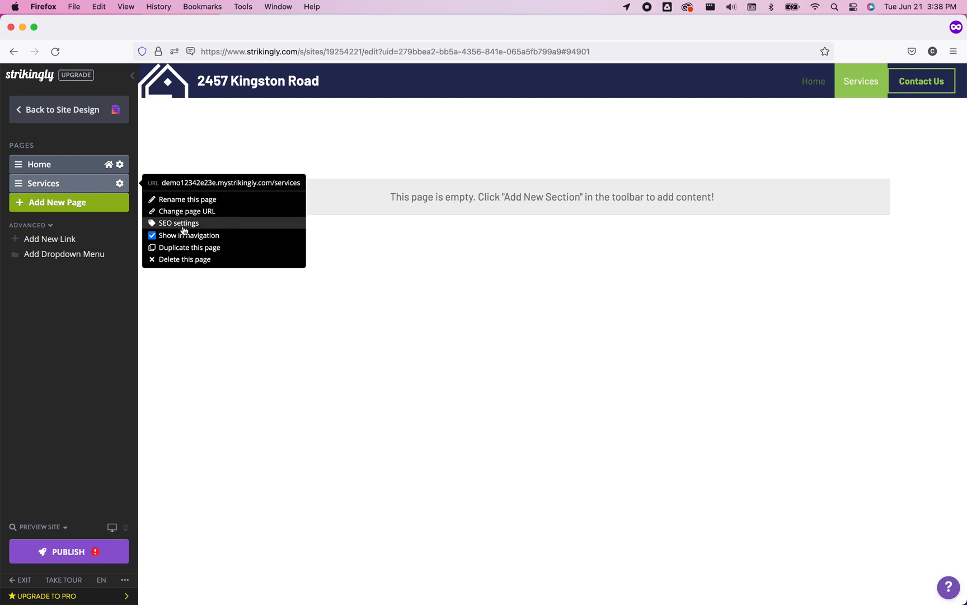
pyautogui.click(182, 311)
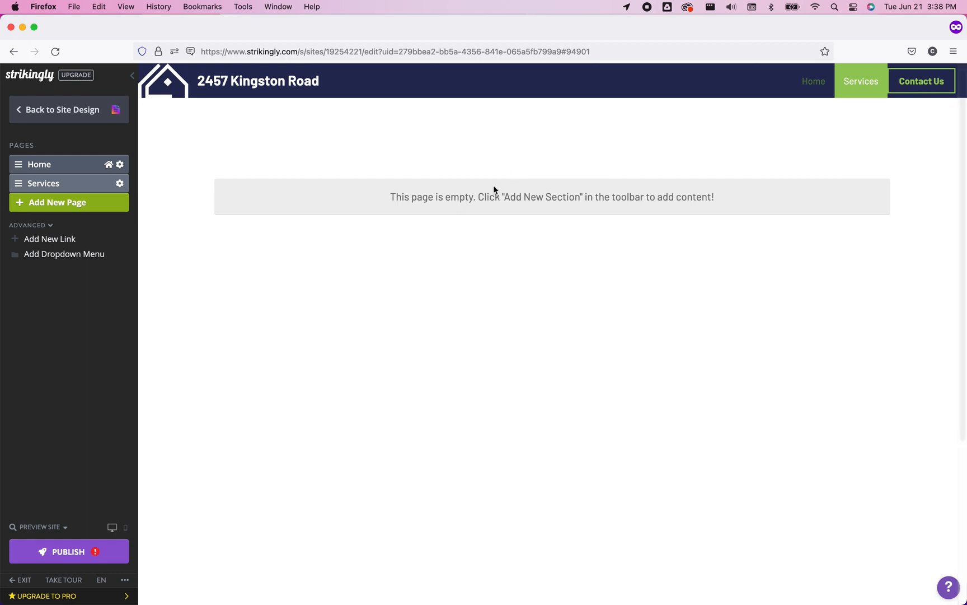
# Return to the site design and add a Portfolio section to the Services page.
pyautogui.click(24, 112)
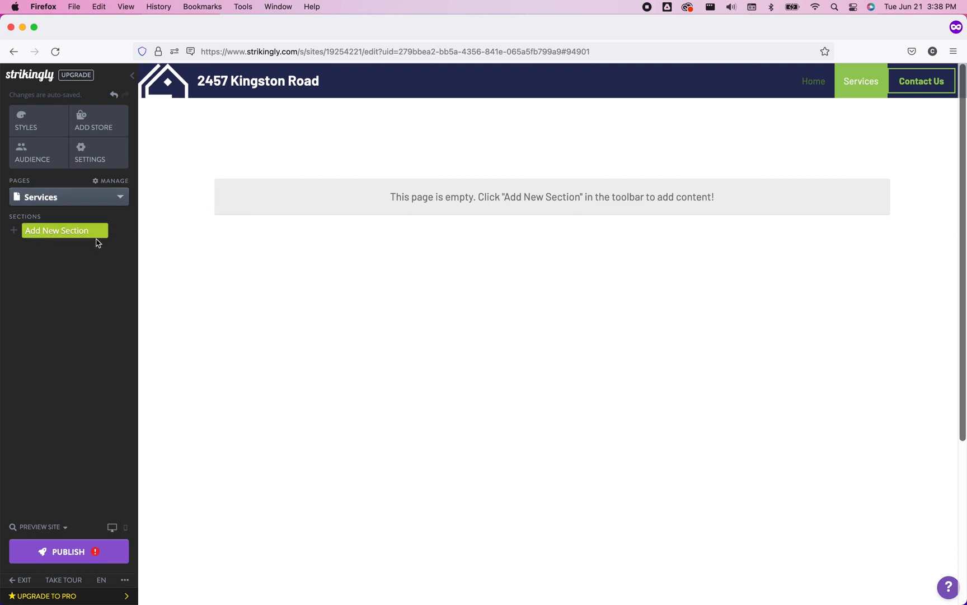
pyautogui.click(61, 232)
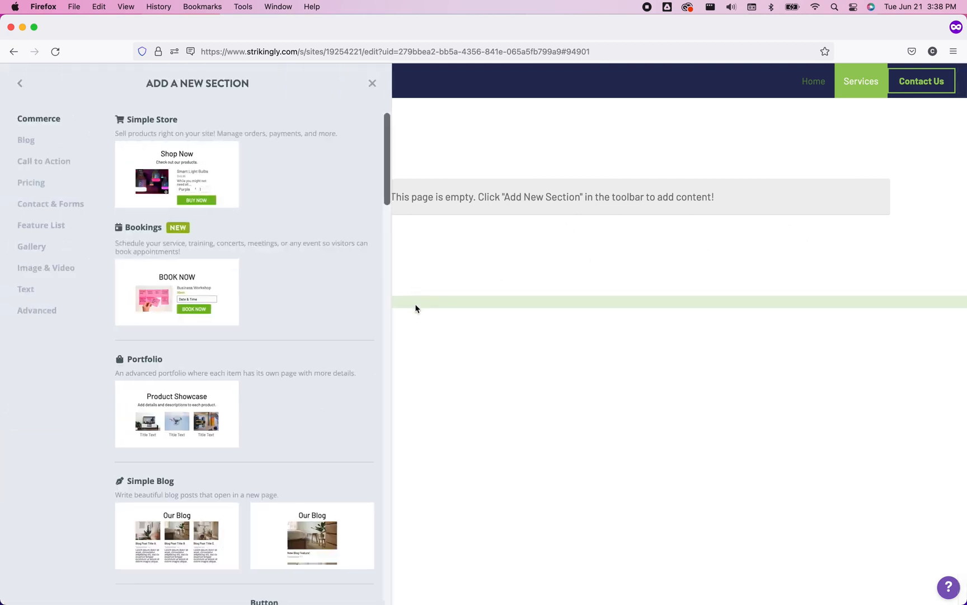
pyautogui.scroll(-4, 349, 347)
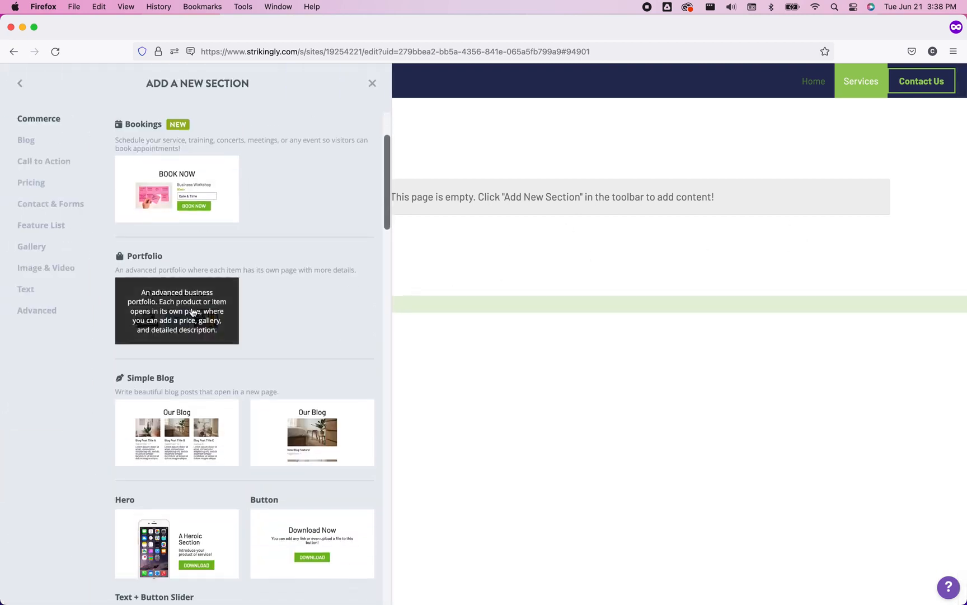
pyautogui.click(173, 314)
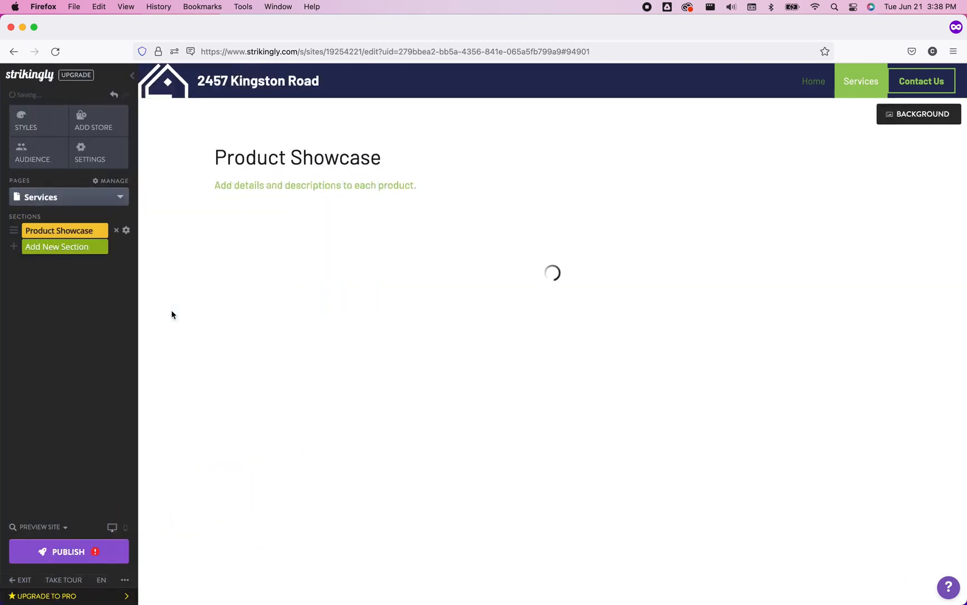
# Look at the portfolio's new product form and close it without adding a product.
pyautogui.click(551, 257)
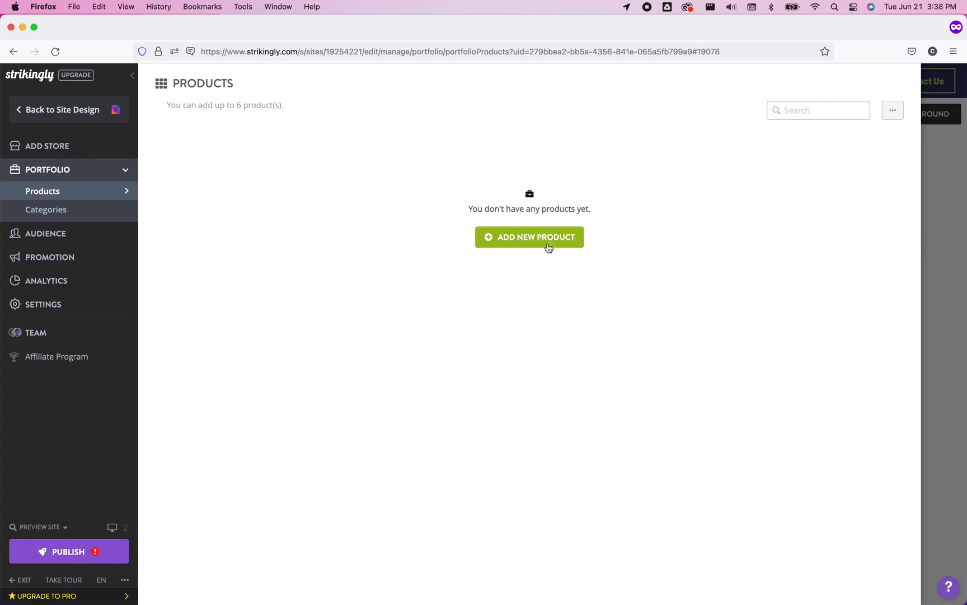
pyautogui.click(548, 246)
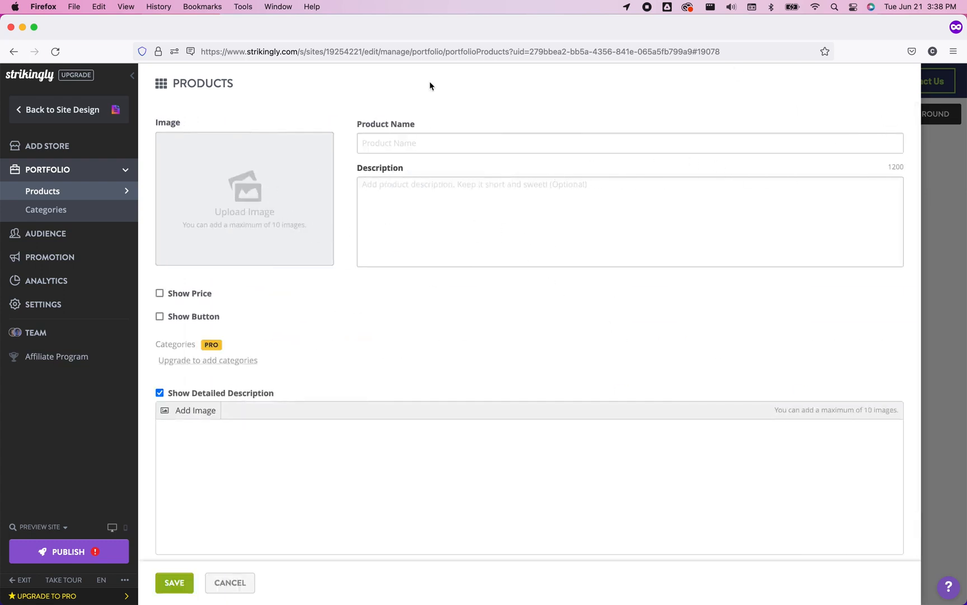
pyautogui.click(929, 299)
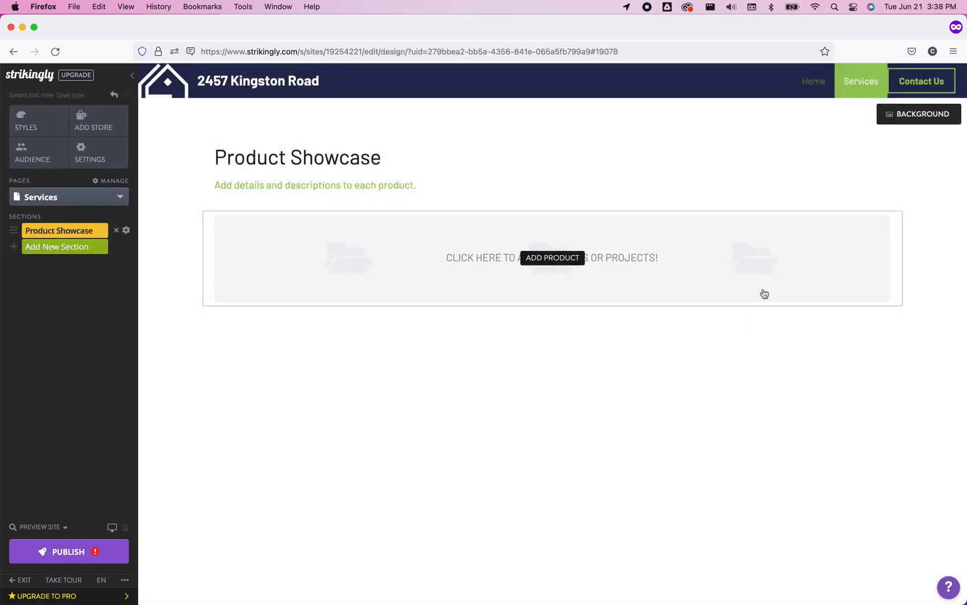
# Add a Plain Text section below the product showcase and append two more text items to it.
pyautogui.click(81, 253)
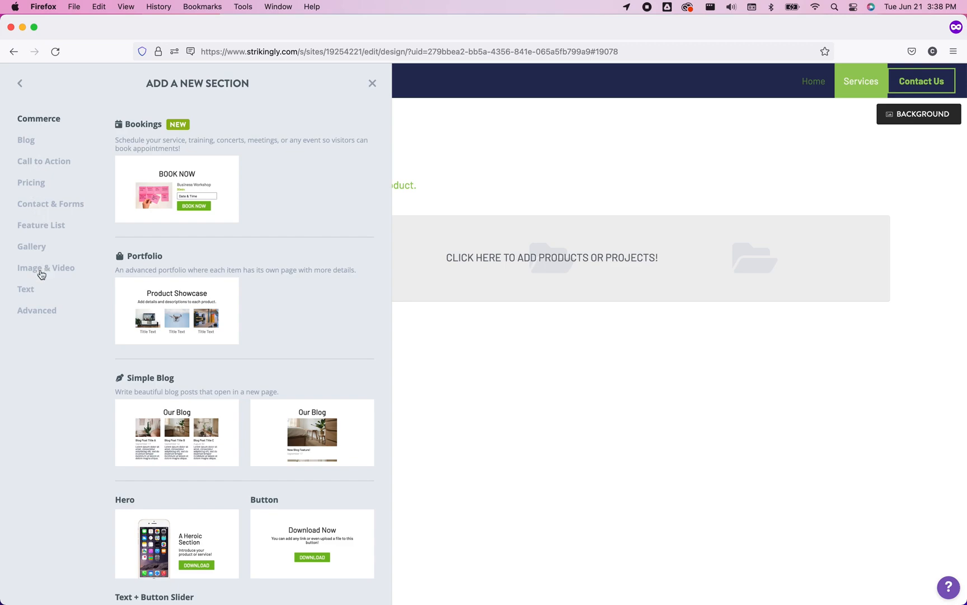
pyautogui.click(41, 311)
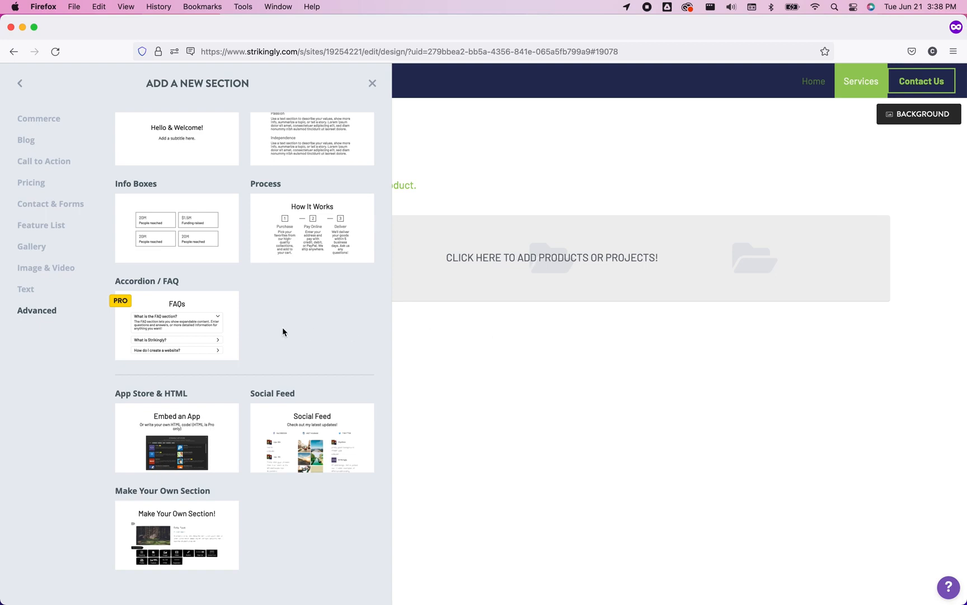
pyautogui.scroll(2, 282, 332)
pyautogui.click(309, 208)
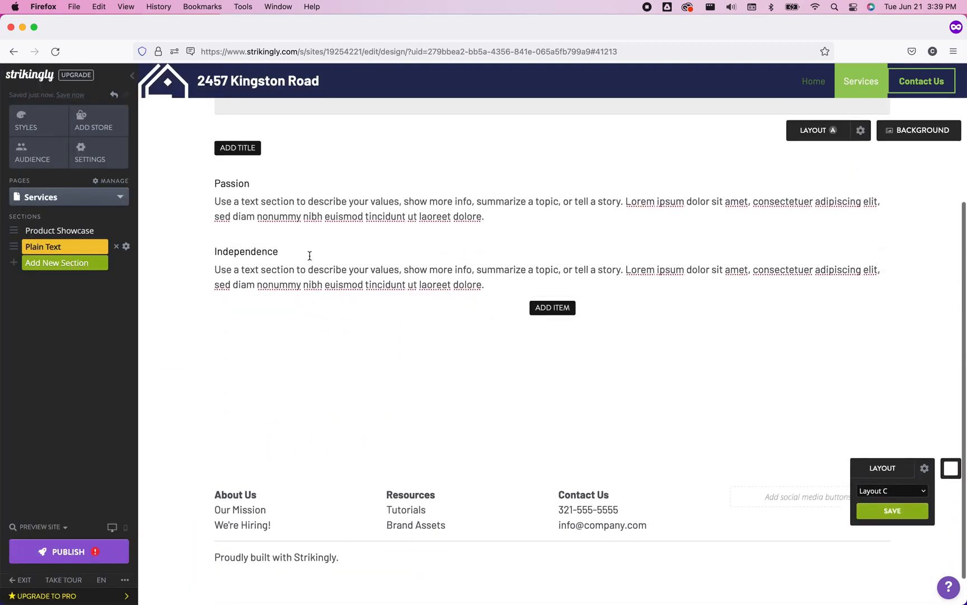
pyautogui.click(551, 309)
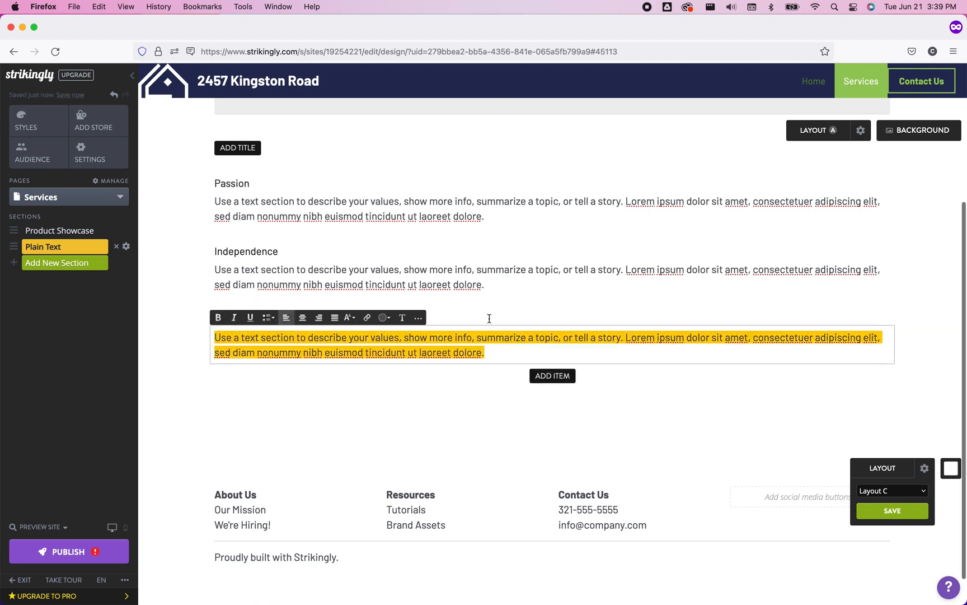
pyautogui.click(553, 375)
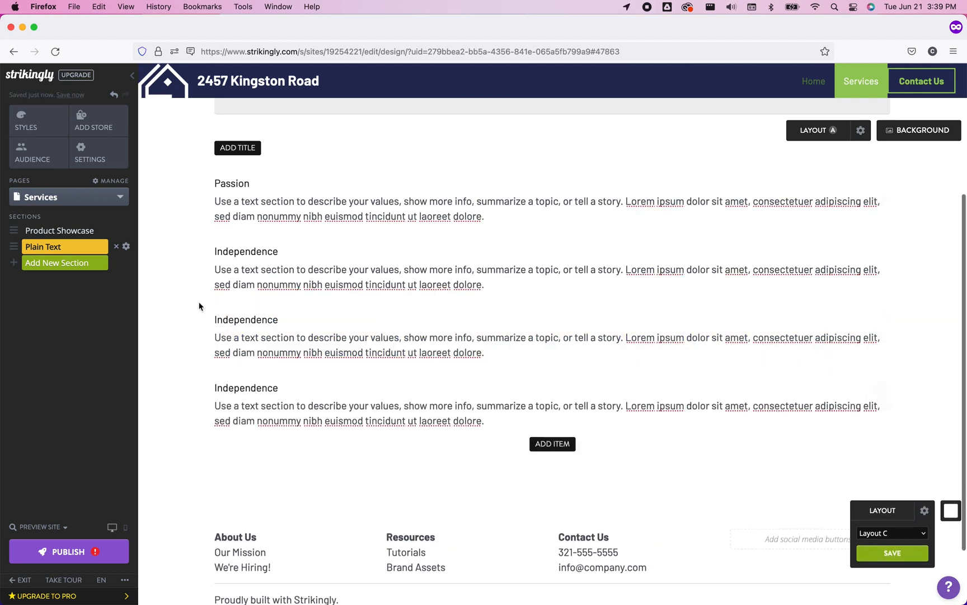
# Add an Info Boxes section below the plain text on the Services page.
pyautogui.click(55, 265)
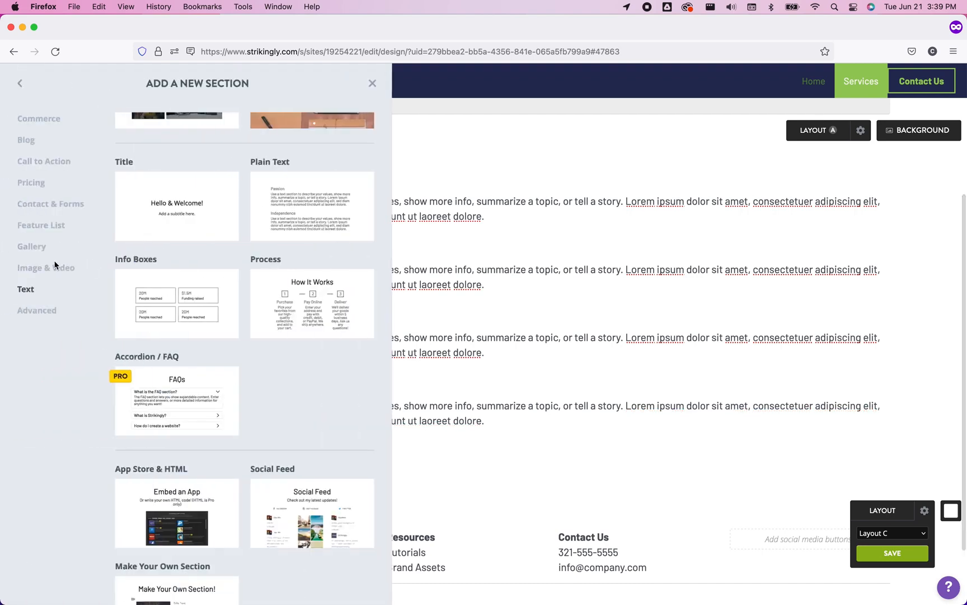
pyautogui.click(172, 293)
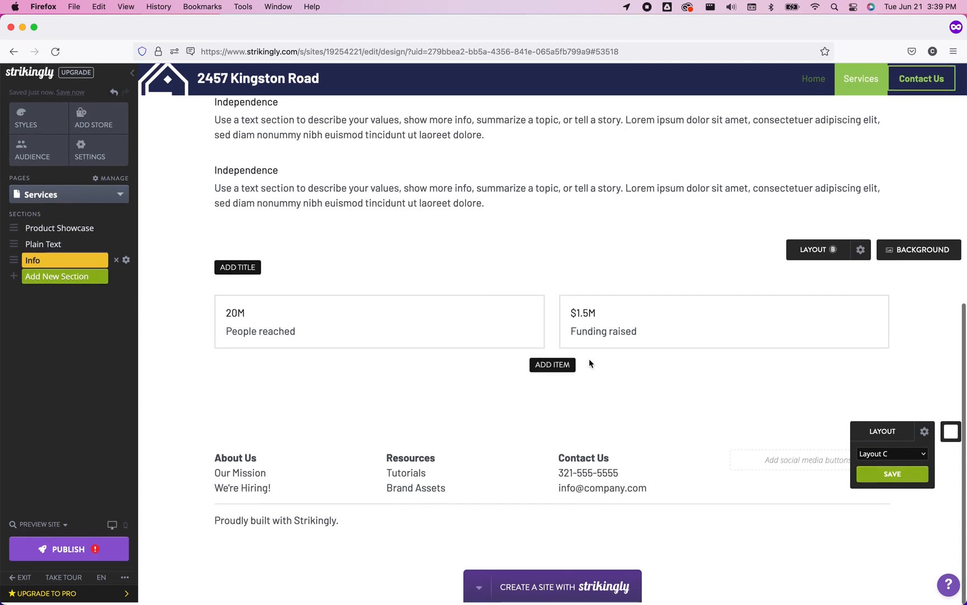
# Publish the site, reload the live version and open its Services page.
pyautogui.click(58, 552)
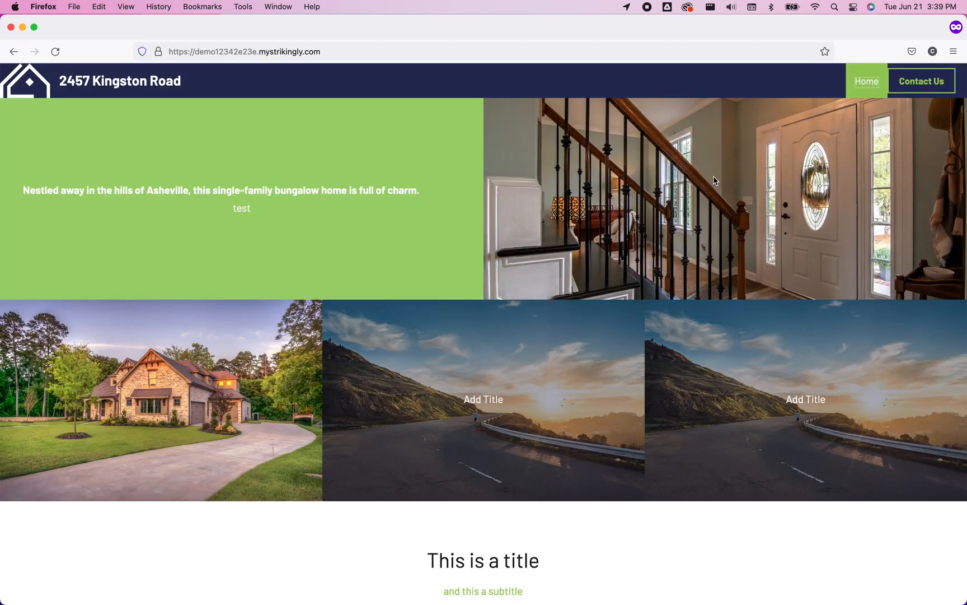
pyautogui.click(55, 52)
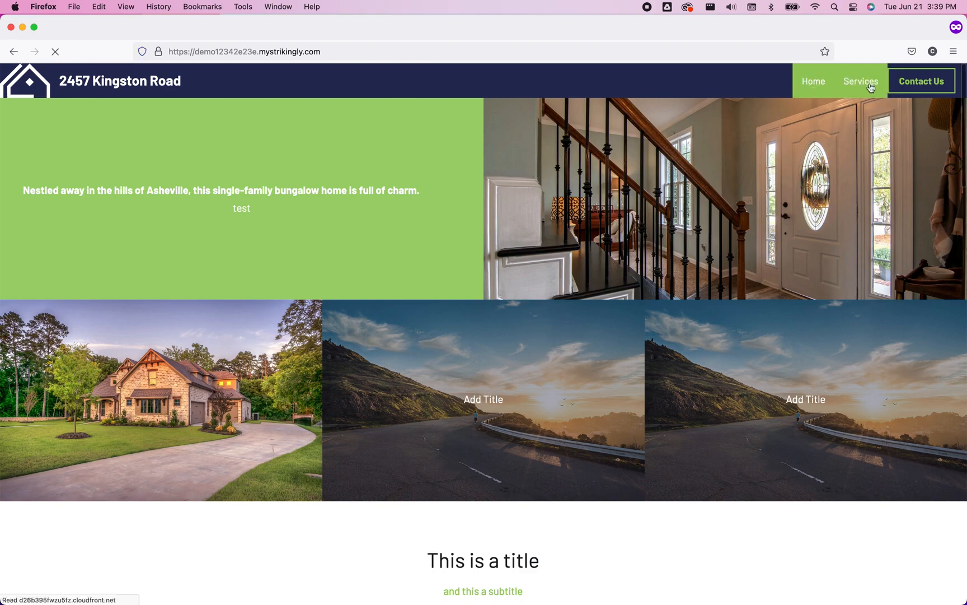
pyautogui.click(863, 81)
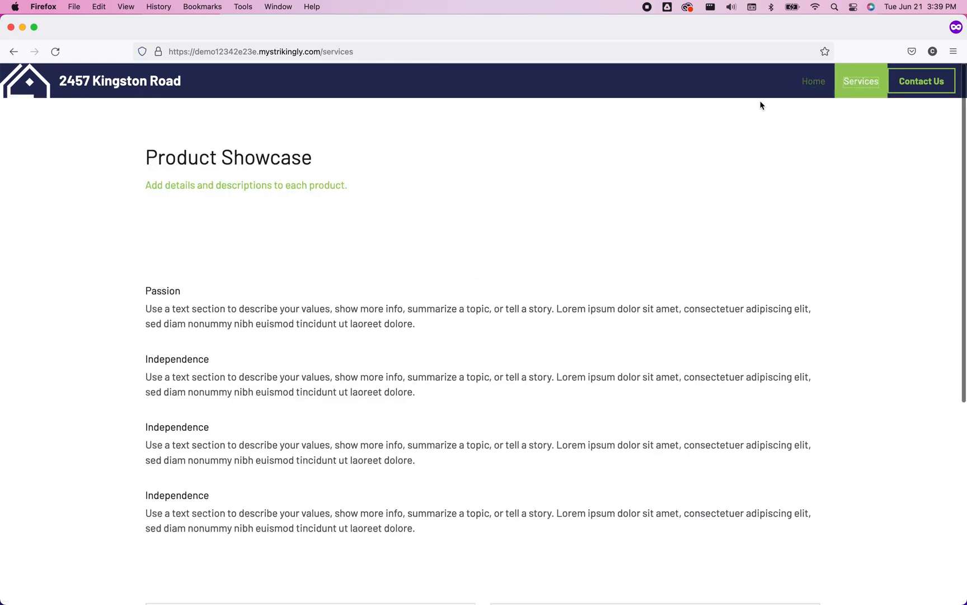
# Look over the live Services page down to its footer, close it and dismiss the publish confirmation in the editor.
pyautogui.scroll(-3, 503, 365)
pyautogui.scroll(-5, 503, 361)
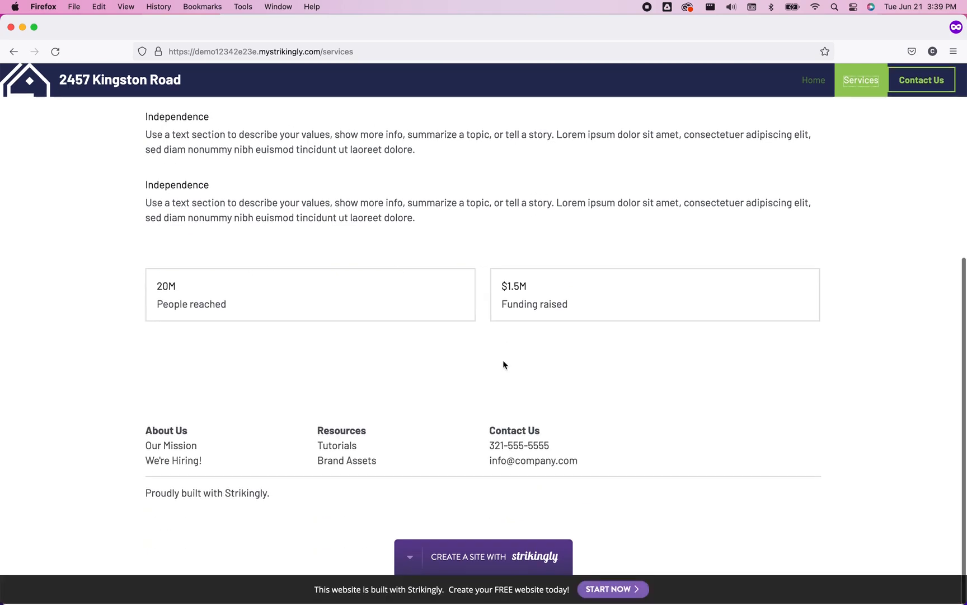
pyautogui.scroll(10, 503, 363)
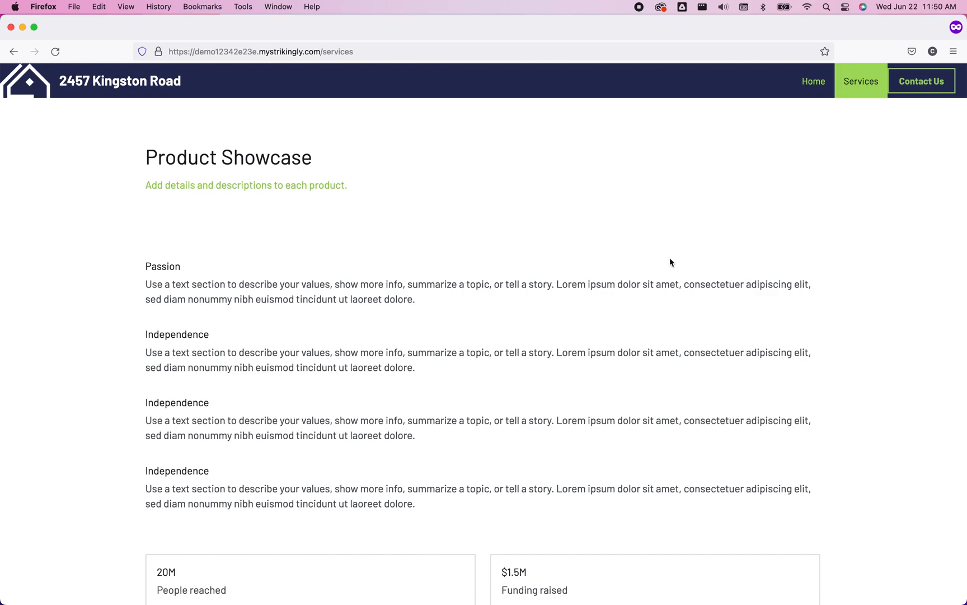
pyautogui.press('super+w')
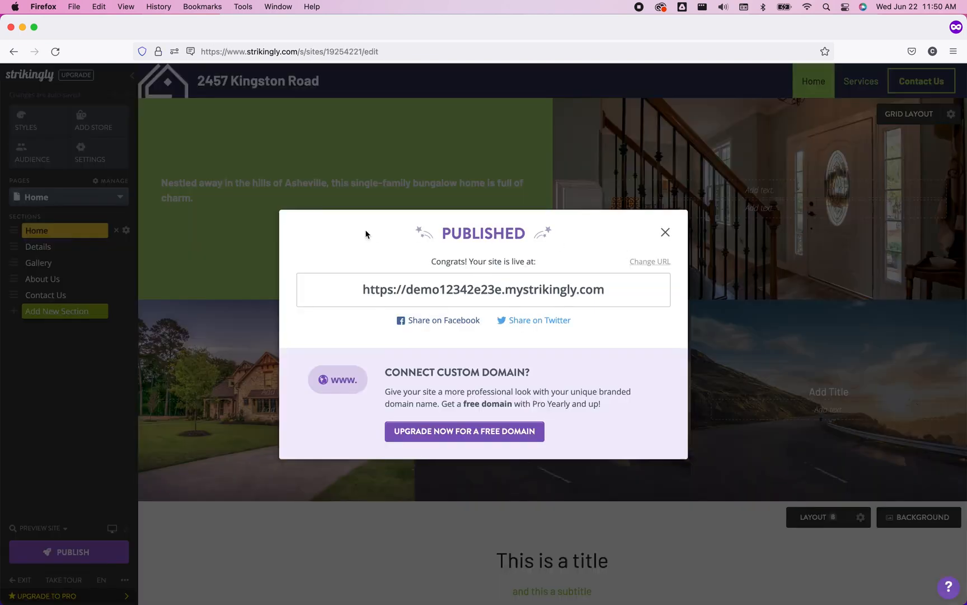
pyautogui.click(664, 234)
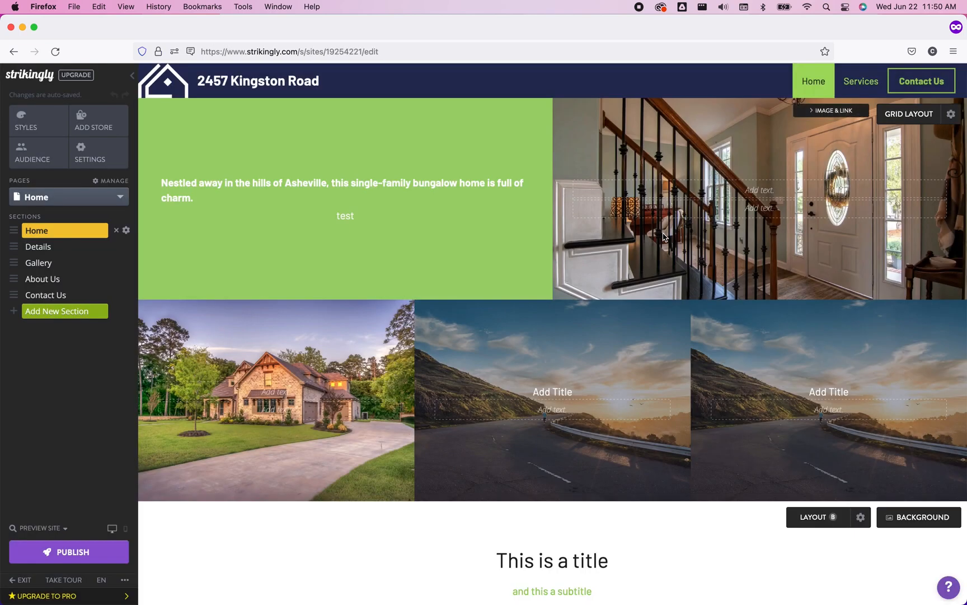
# Open the site's custom color scheme and swap the primary and secondary colors, then swap them back.
pyautogui.click(36, 120)
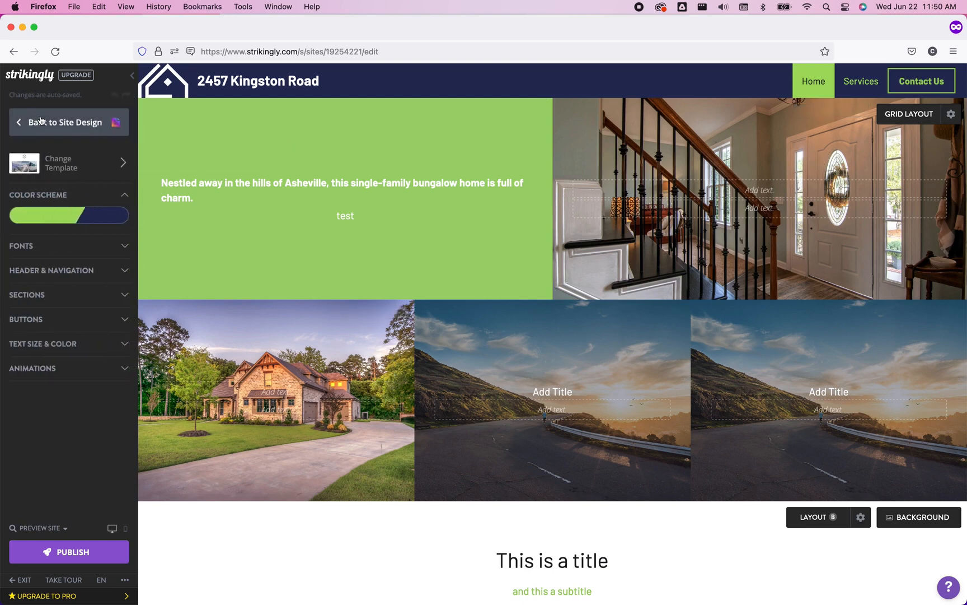
pyautogui.click(61, 218)
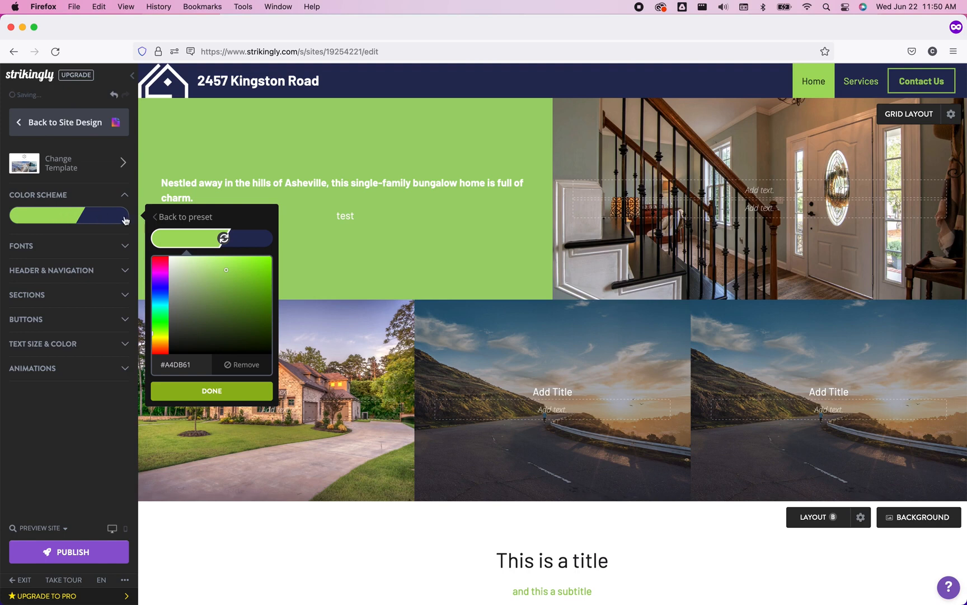
pyautogui.click(223, 238)
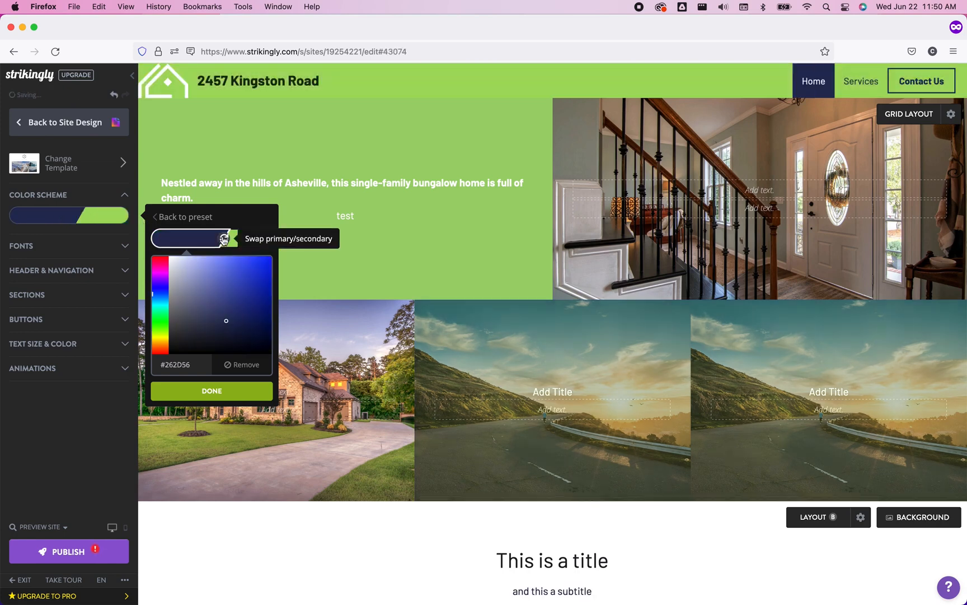
pyautogui.click(224, 239)
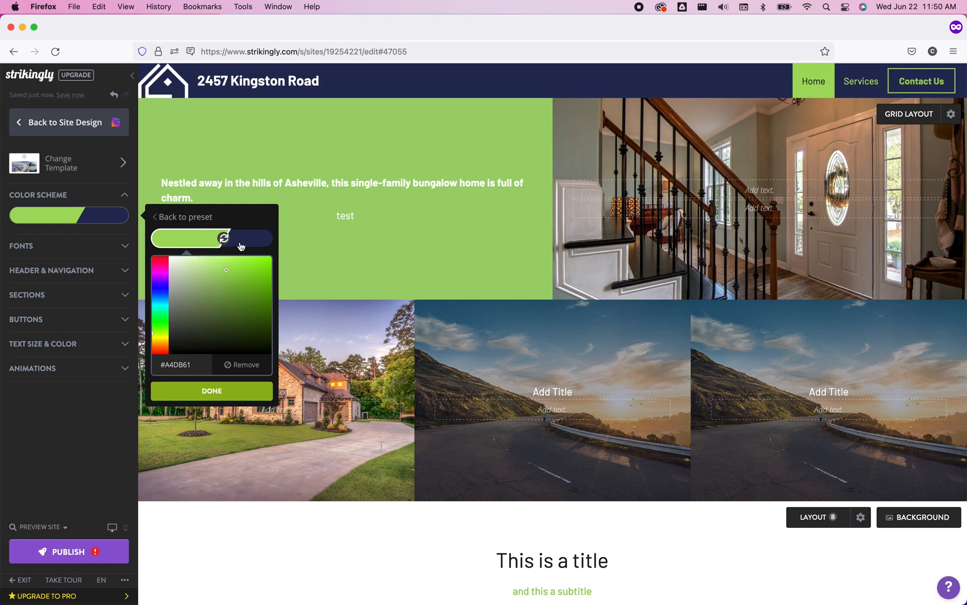
# Set the color scheme's secondary color to the red #BE2748.
pyautogui.click(253, 247)
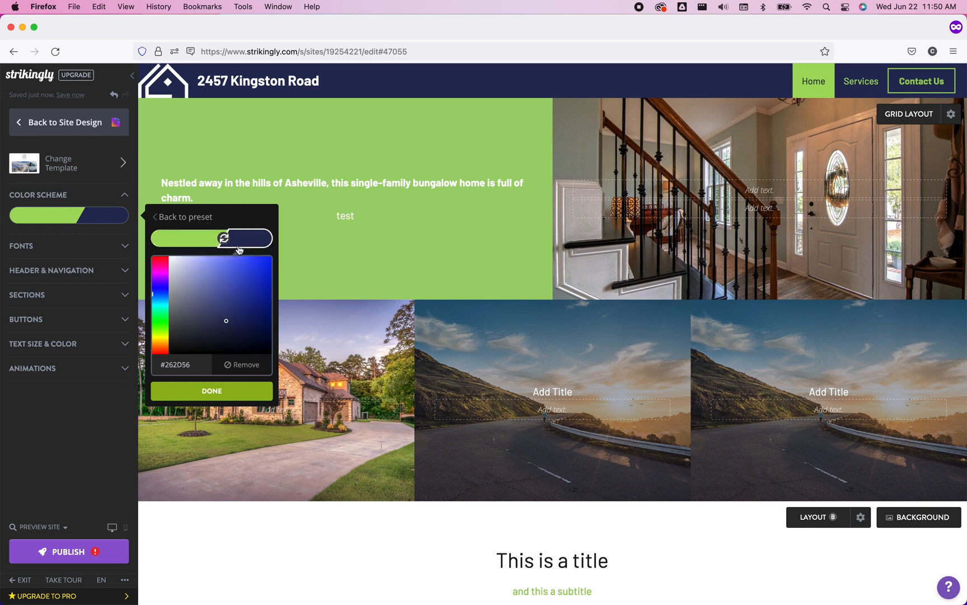
pyautogui.click(164, 262)
pyautogui.click(236, 309)
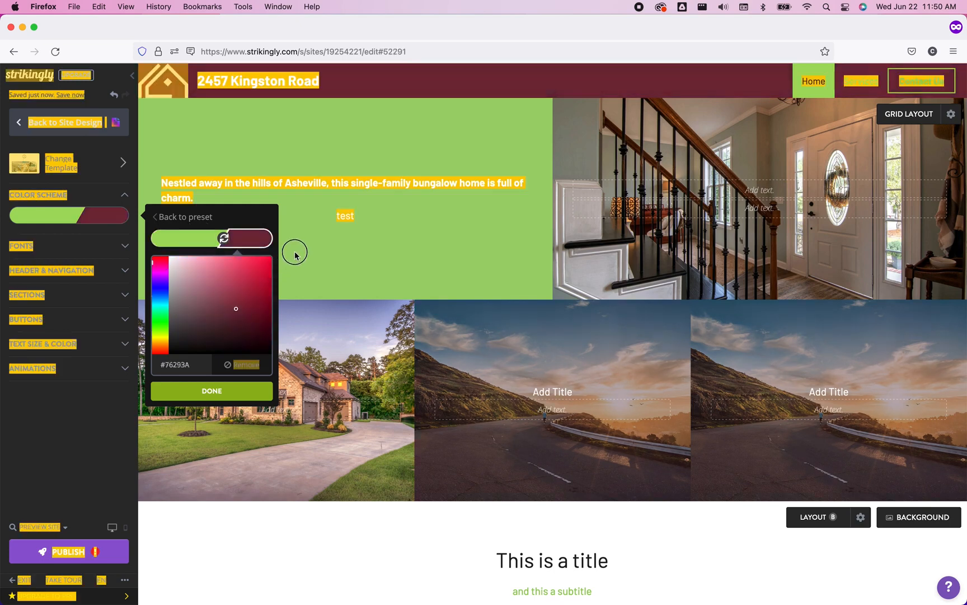
pyautogui.click(250, 283)
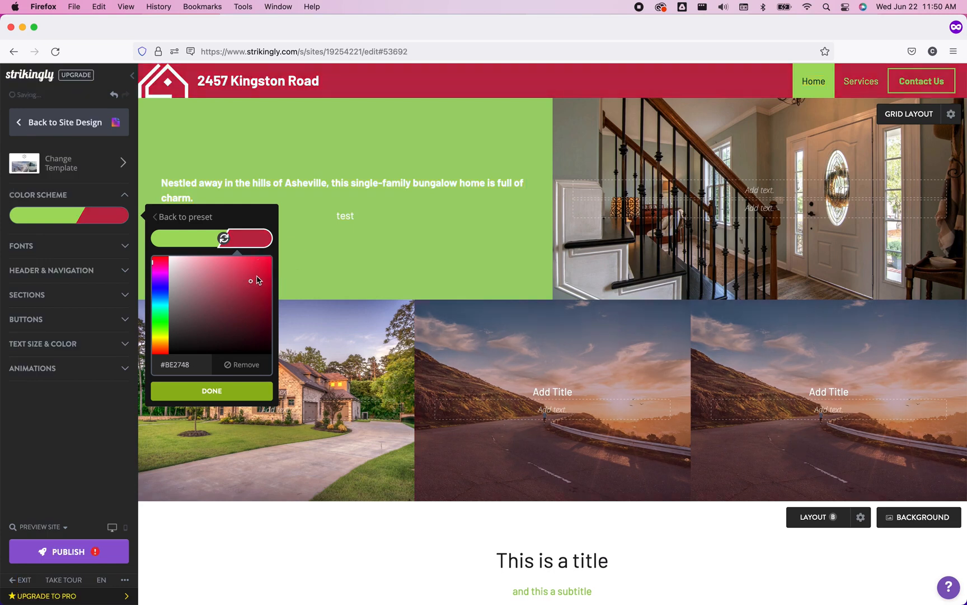
# Set the color scheme's primary color to the light blue #61C8DB, check it across the Home page and confirm the scheme.
pyautogui.click(205, 239)
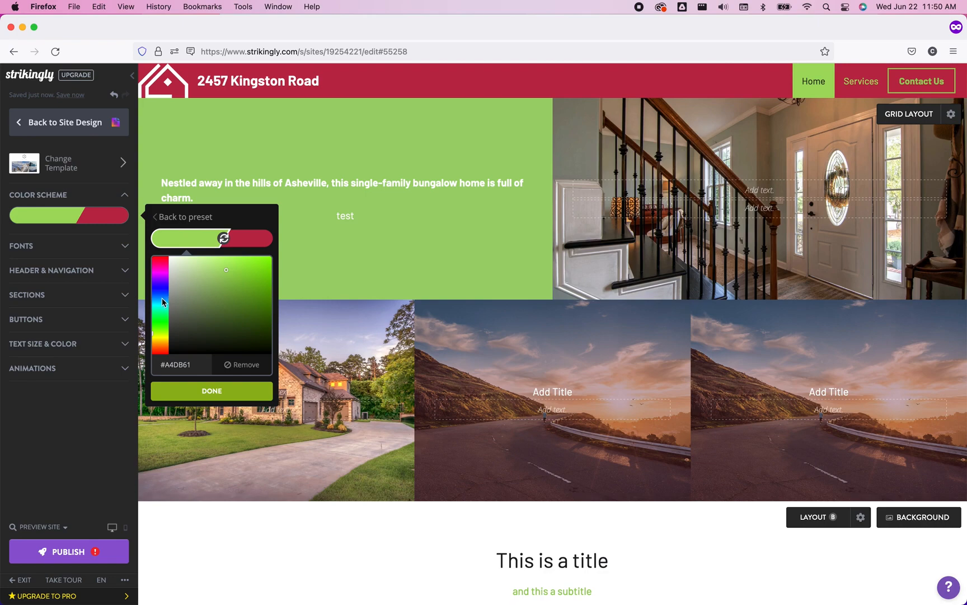
pyautogui.click(159, 303)
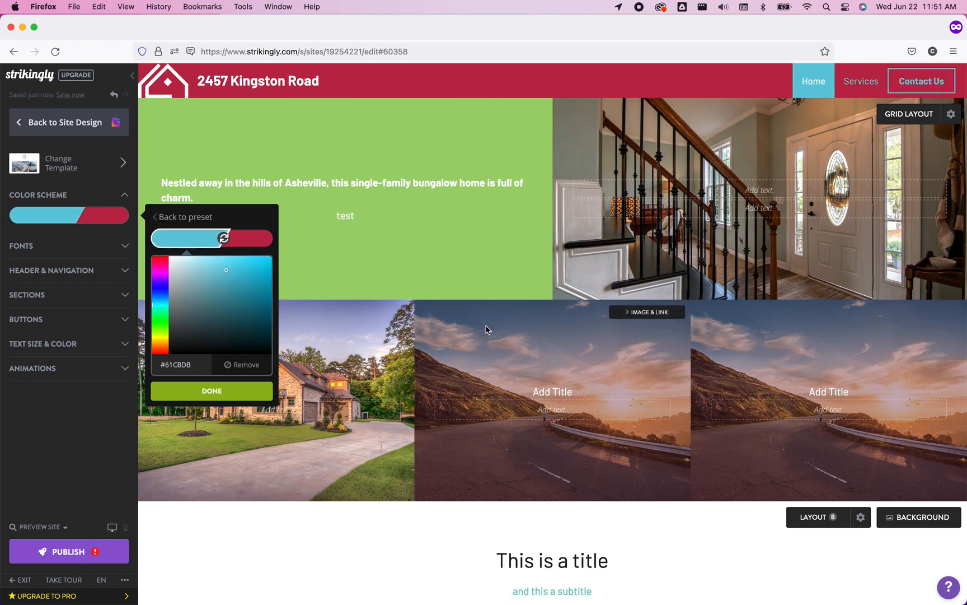
pyautogui.scroll(-15, 495, 356)
pyautogui.scroll(-10, 496, 357)
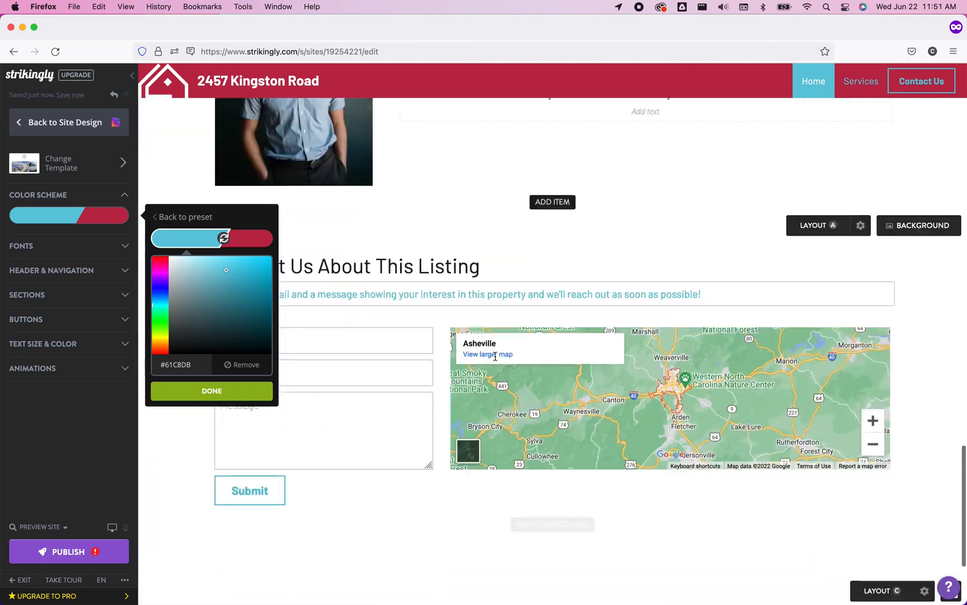
pyautogui.scroll(6, 497, 358)
pyautogui.scroll(15, 496, 360)
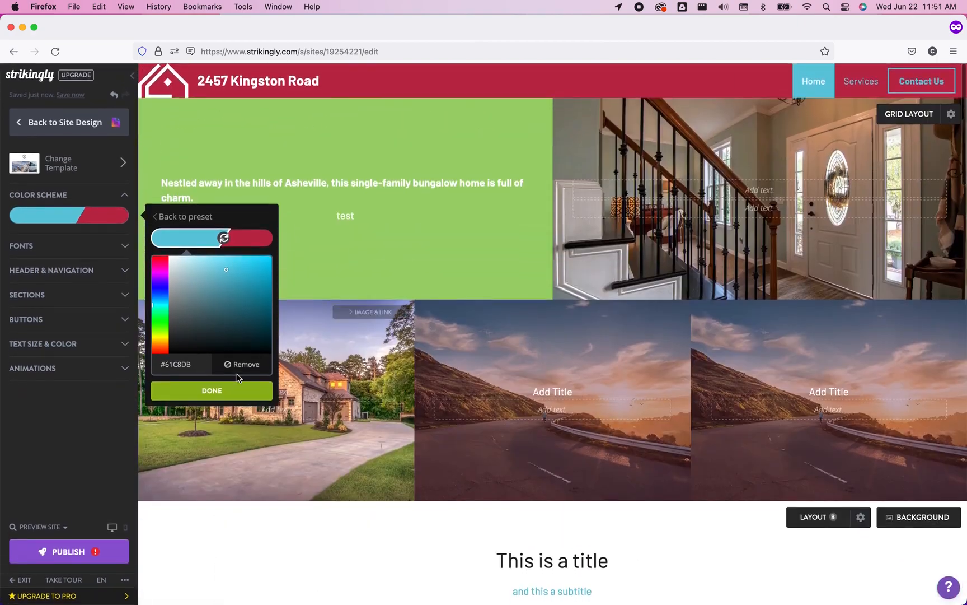
pyautogui.click(217, 395)
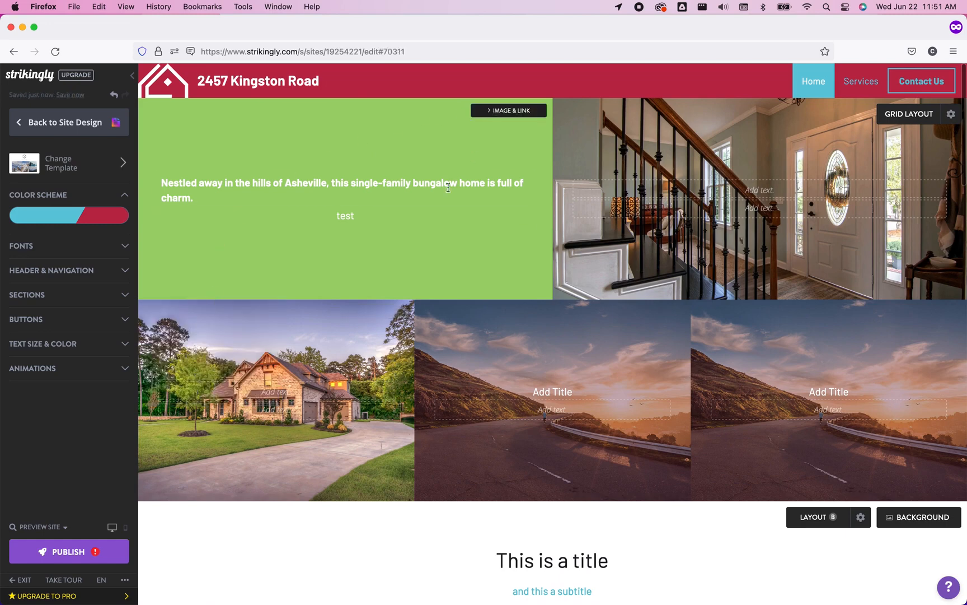
# Look at the green grid block's image and link options and its image editor, closing the editor without changing the image.
pyautogui.click(490, 114)
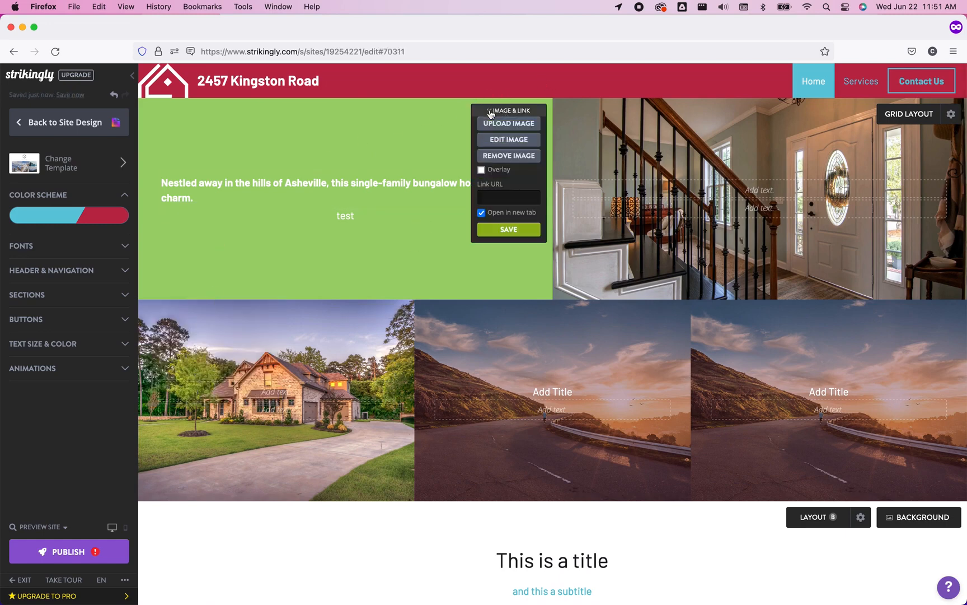
pyautogui.click(511, 229)
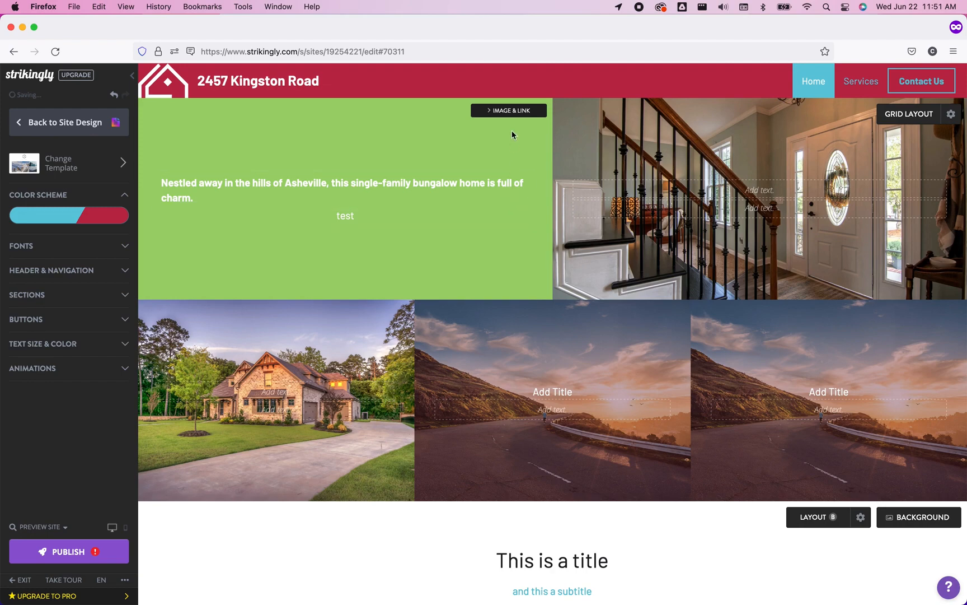
pyautogui.click(509, 110)
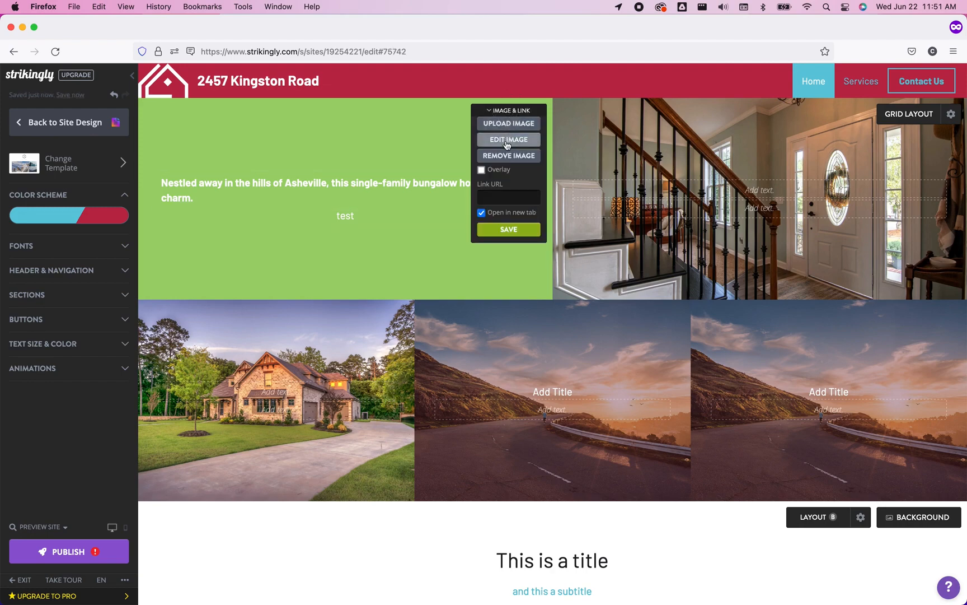
pyautogui.click(507, 141)
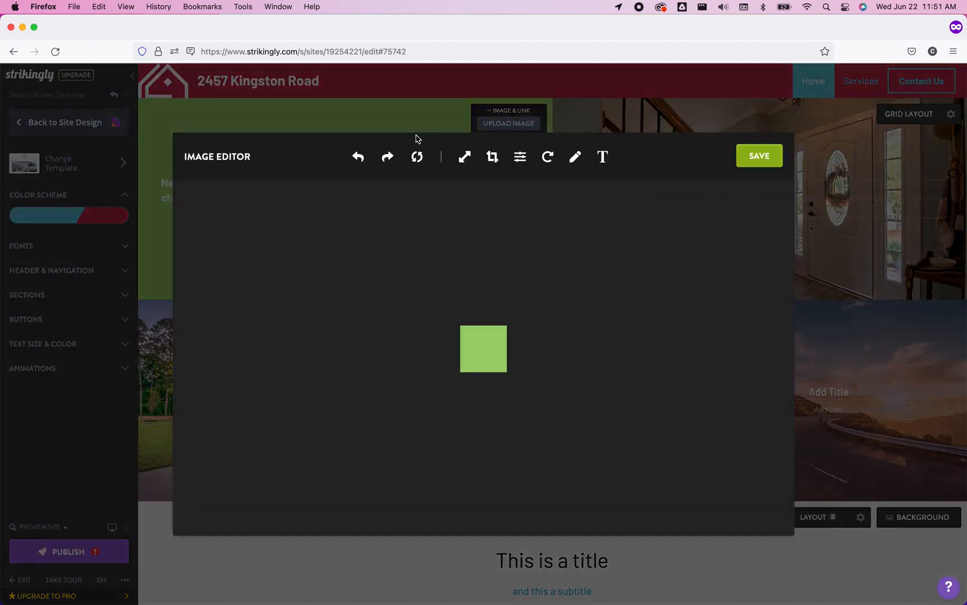
pyautogui.click(363, 112)
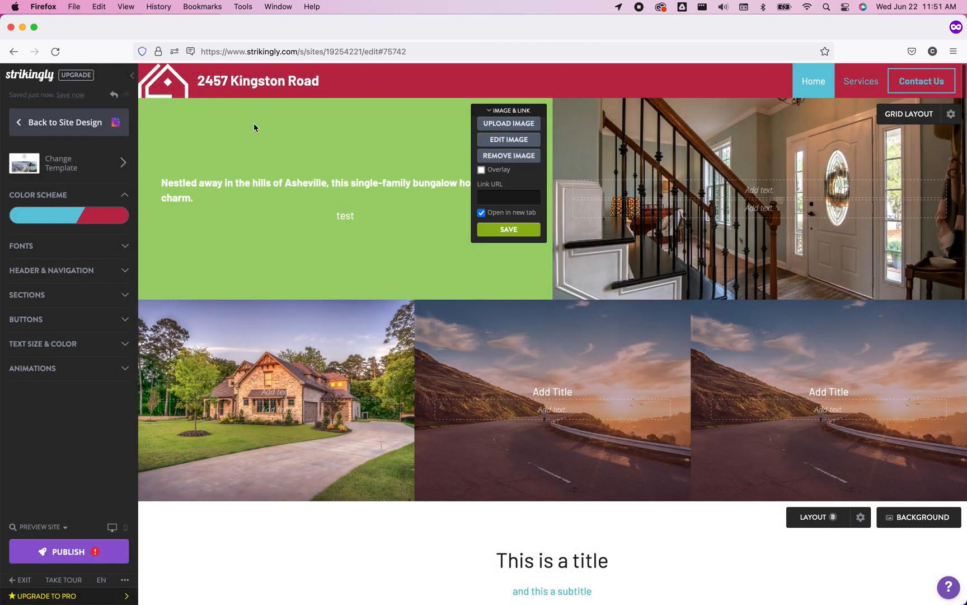
# Publish the site with the new color scheme and dismiss the confirmation.
pyautogui.click(58, 552)
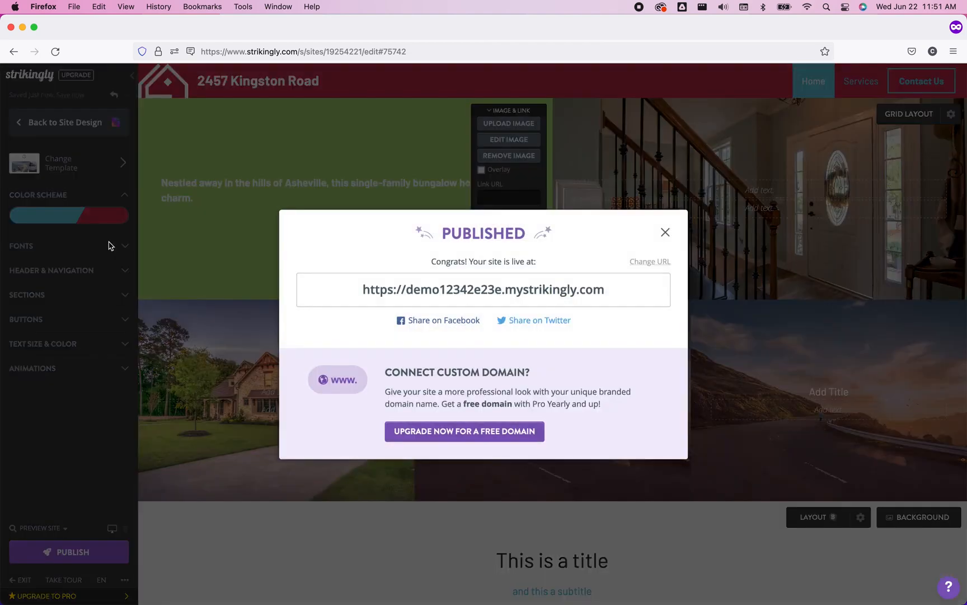
pyautogui.click(666, 234)
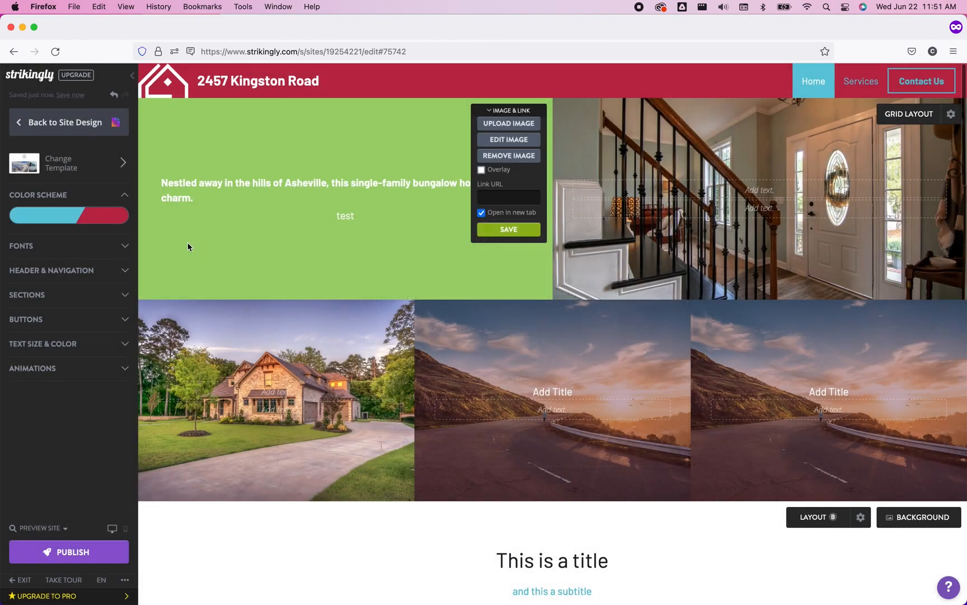
# Set the site's title font to Bebas Neue and its heading font to Bad Script.
pyautogui.click(121, 247)
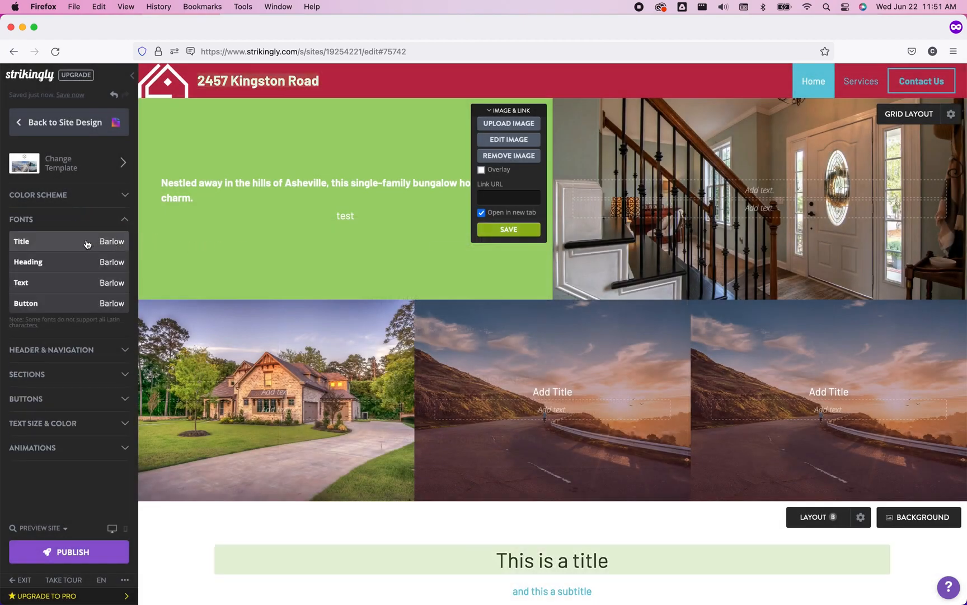
pyautogui.click(94, 243)
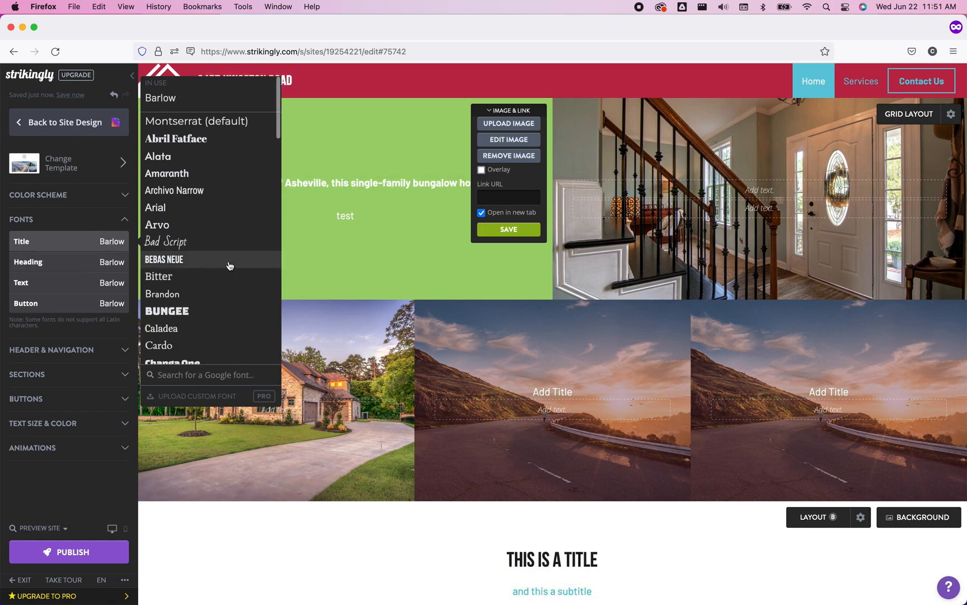
pyautogui.click(196, 259)
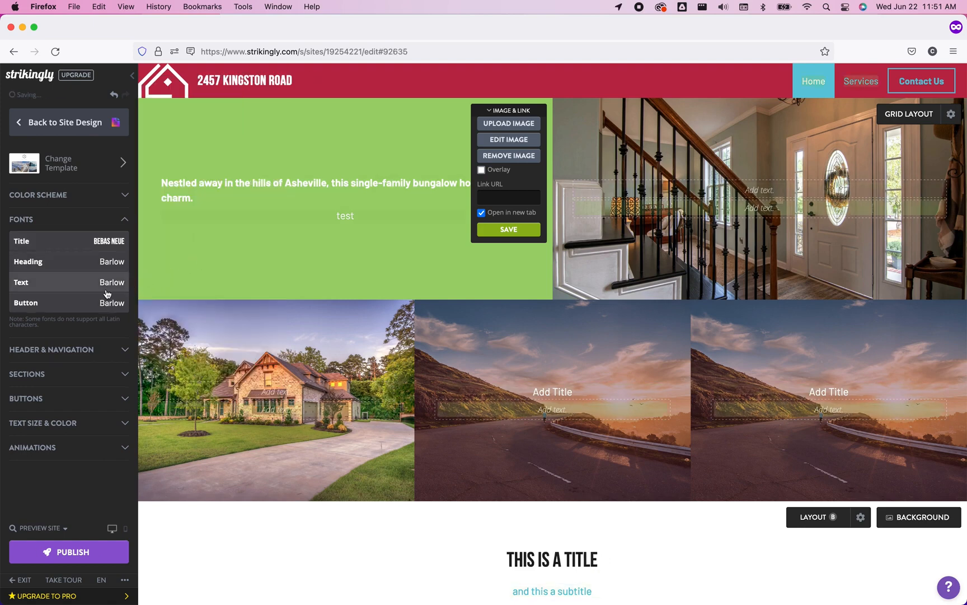
pyautogui.click(88, 262)
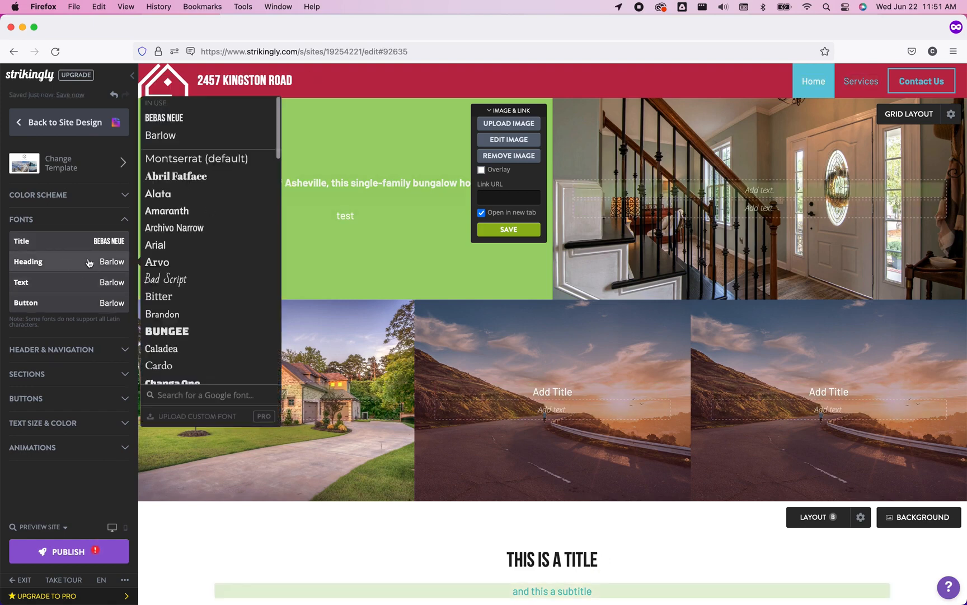
pyautogui.click(185, 281)
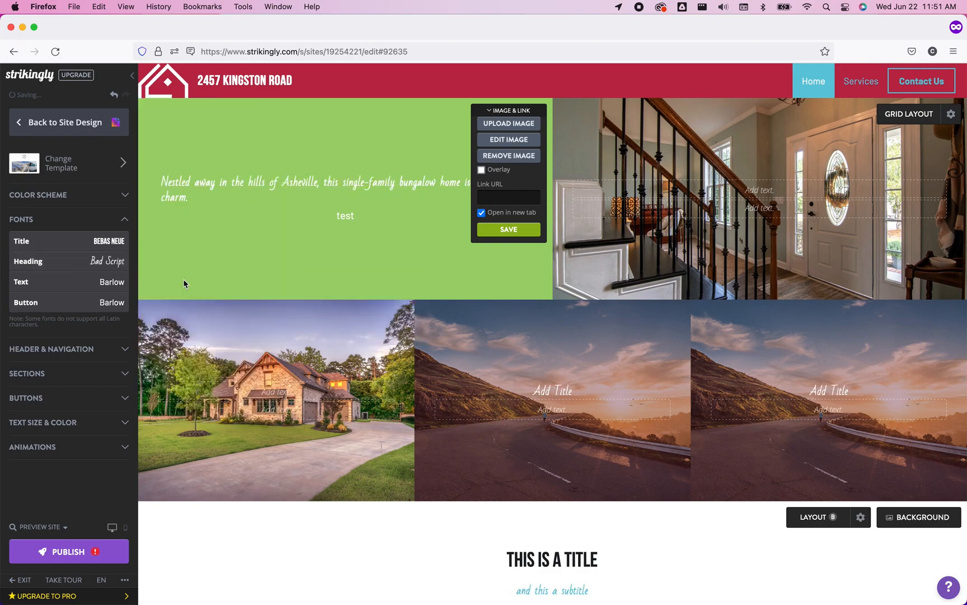
# Set the site's button font to Arvo and close the font settings.
pyautogui.click(112, 302)
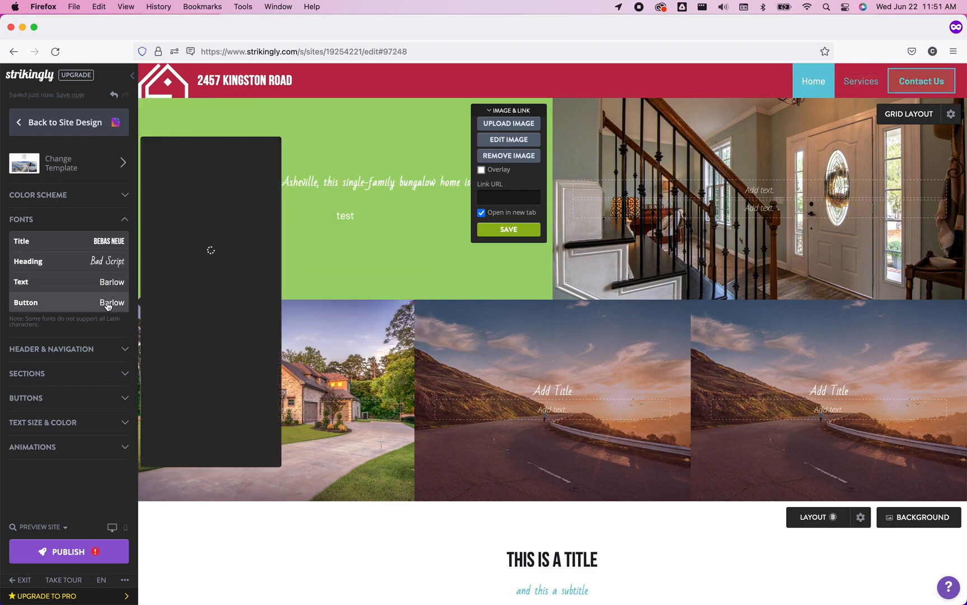
pyautogui.click(177, 320)
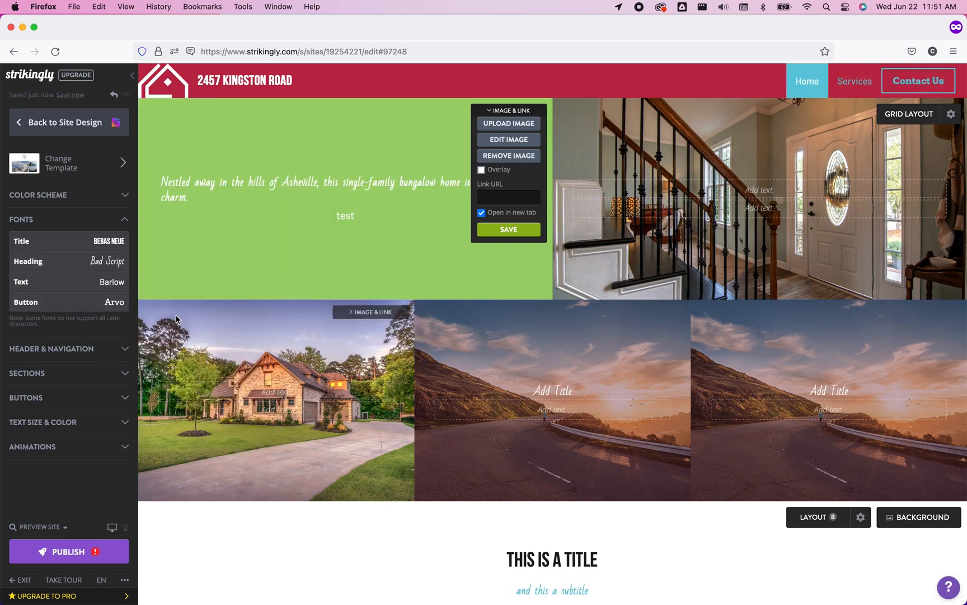
pyautogui.click(125, 224)
# Look through the header and navigation settings and the available width options, keeping the current width.
pyautogui.click(118, 246)
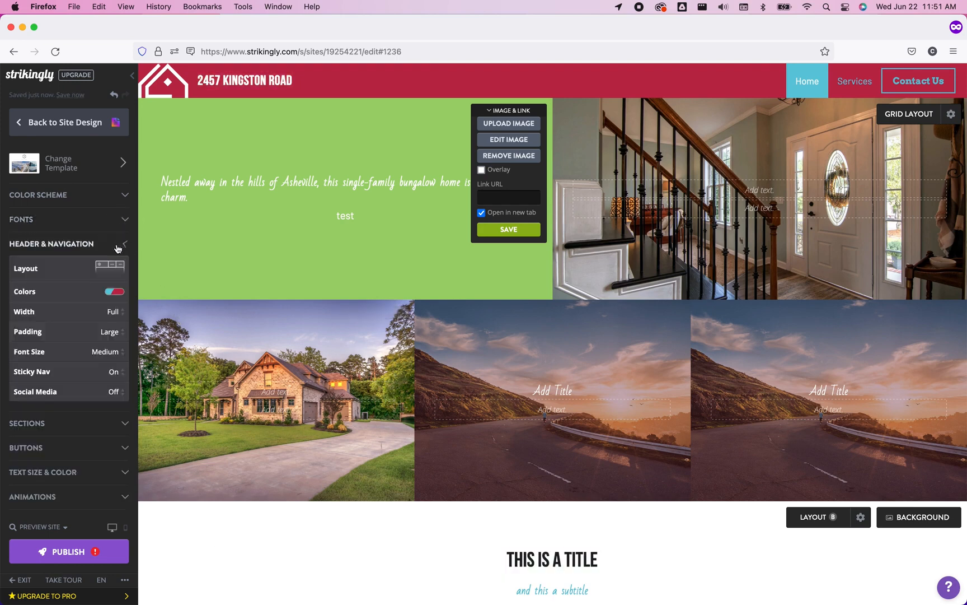
pyautogui.click(103, 320)
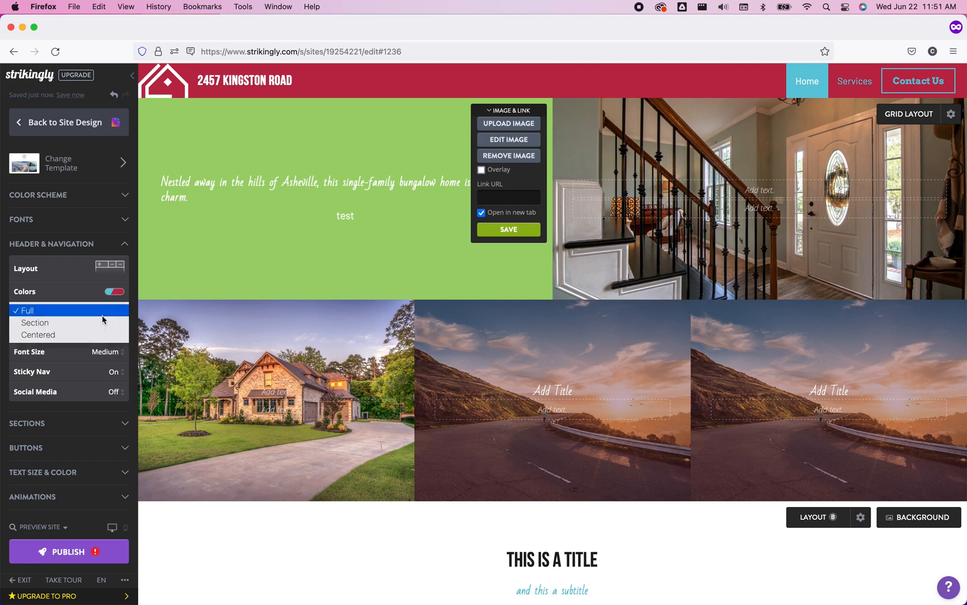
pyautogui.click(84, 423)
# Set the first section shape to Arrow in the section styles and check it on the Home page.
pyautogui.click(120, 426)
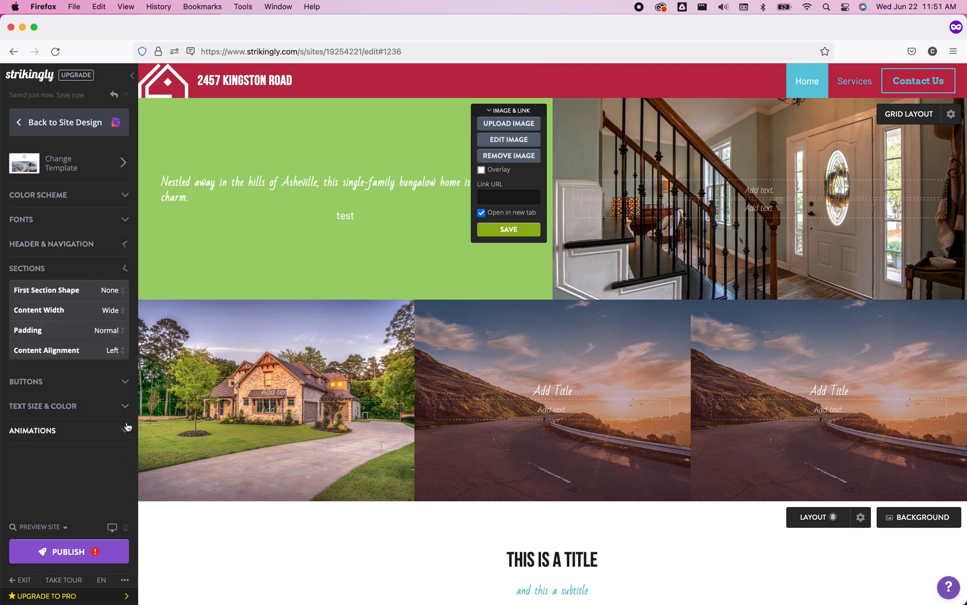
pyautogui.click(110, 292)
pyautogui.click(96, 301)
pyautogui.scroll(-5, 241, 369)
pyautogui.scroll(5, 247, 374)
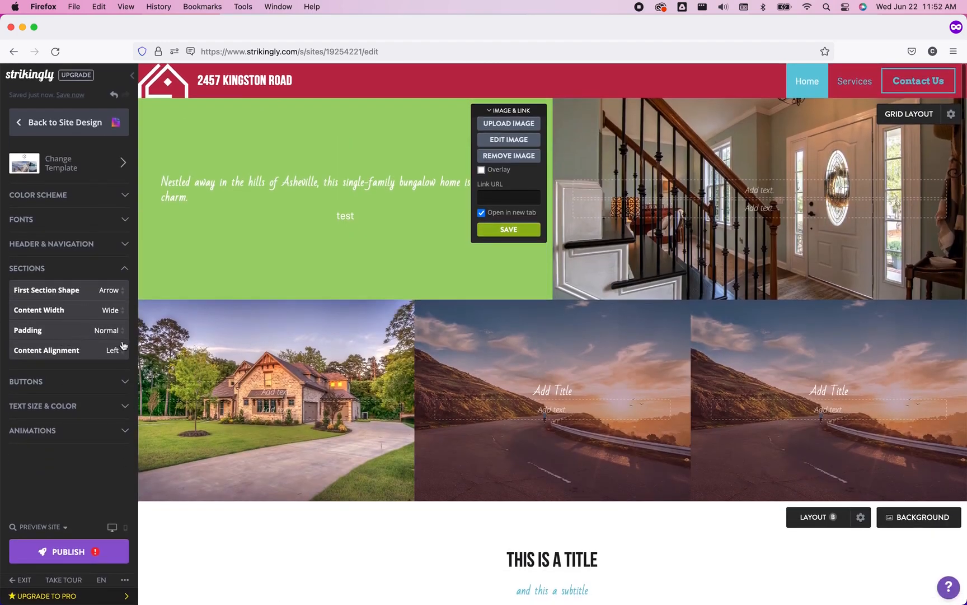
# Look through the button and text styles, and set the animations to Slide In for page scroll and Zoom In for image link hover.
pyautogui.click(78, 384)
pyautogui.click(78, 386)
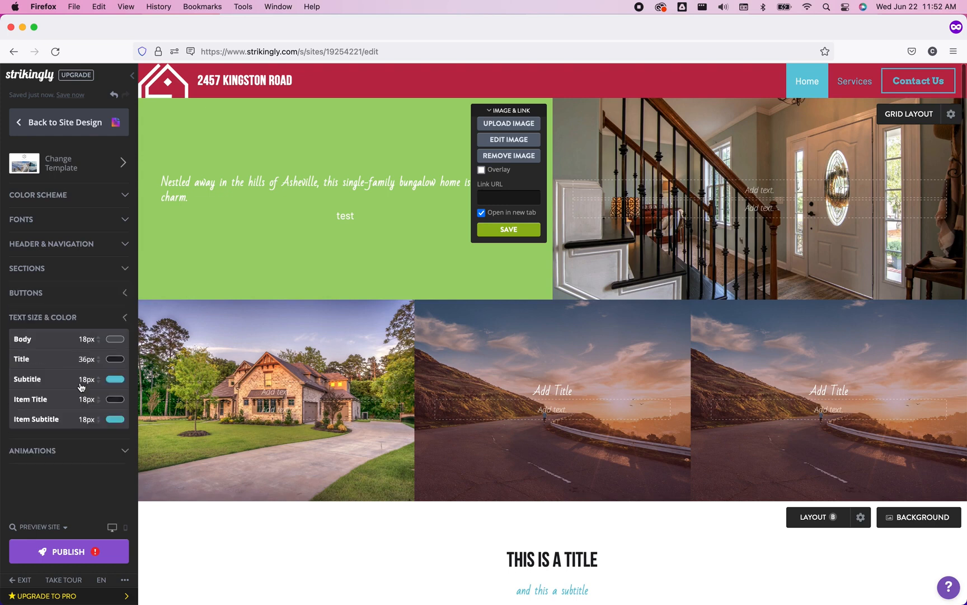
pyautogui.click(77, 449)
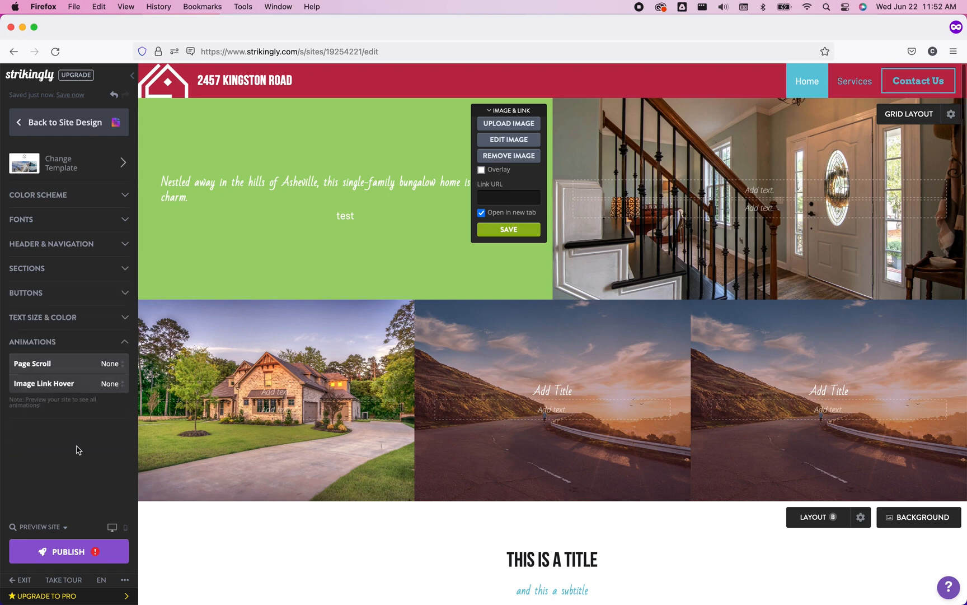
pyautogui.click(109, 363)
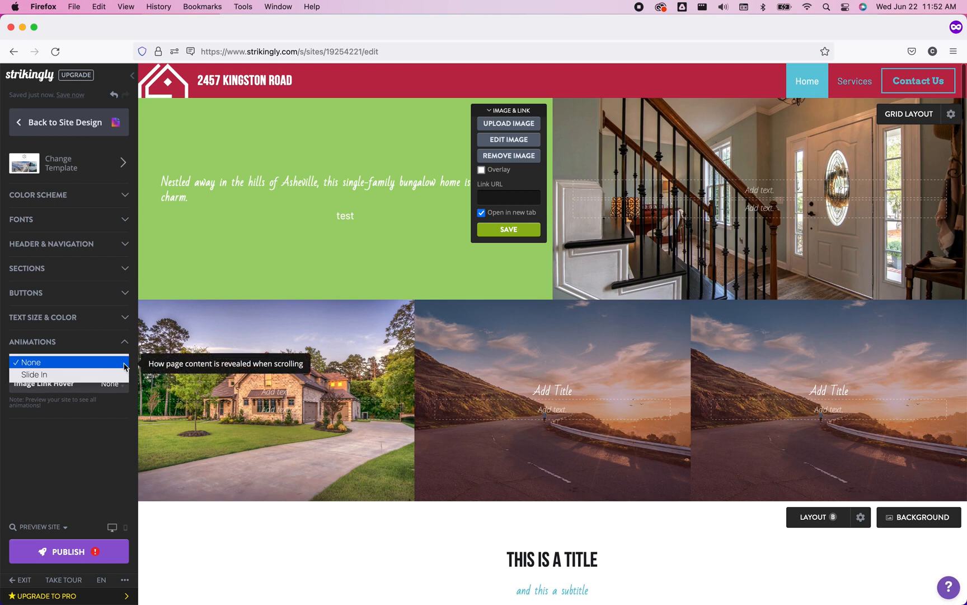
pyautogui.click(95, 371)
pyautogui.click(119, 386)
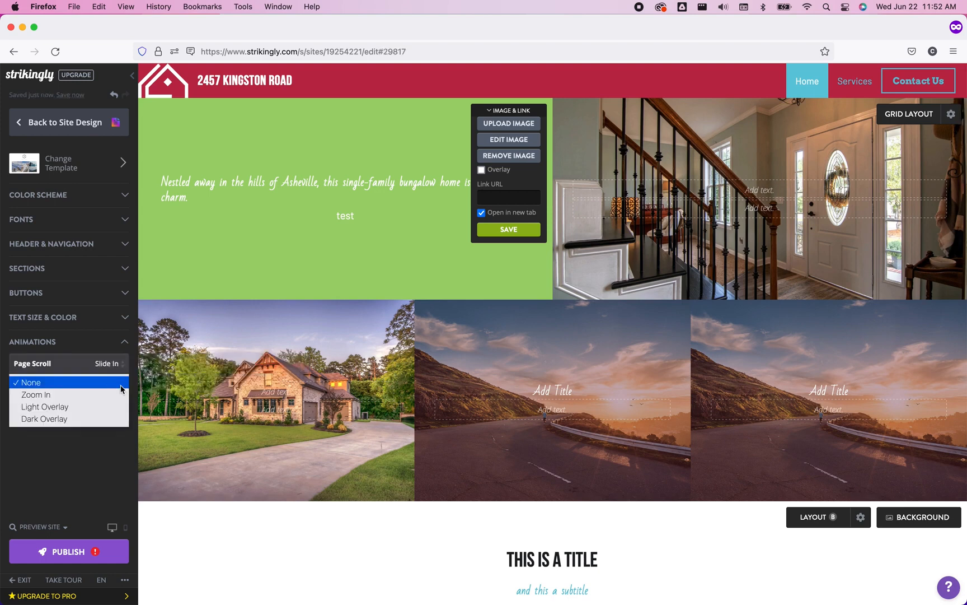
pyautogui.click(104, 395)
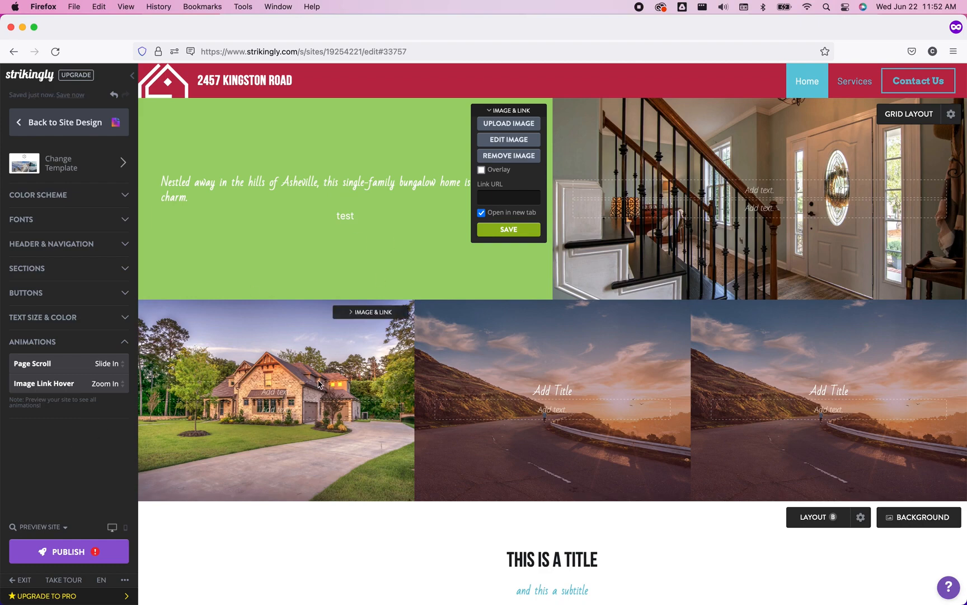
# Publish the site and look through the live page down to its gallery.
pyautogui.click(92, 550)
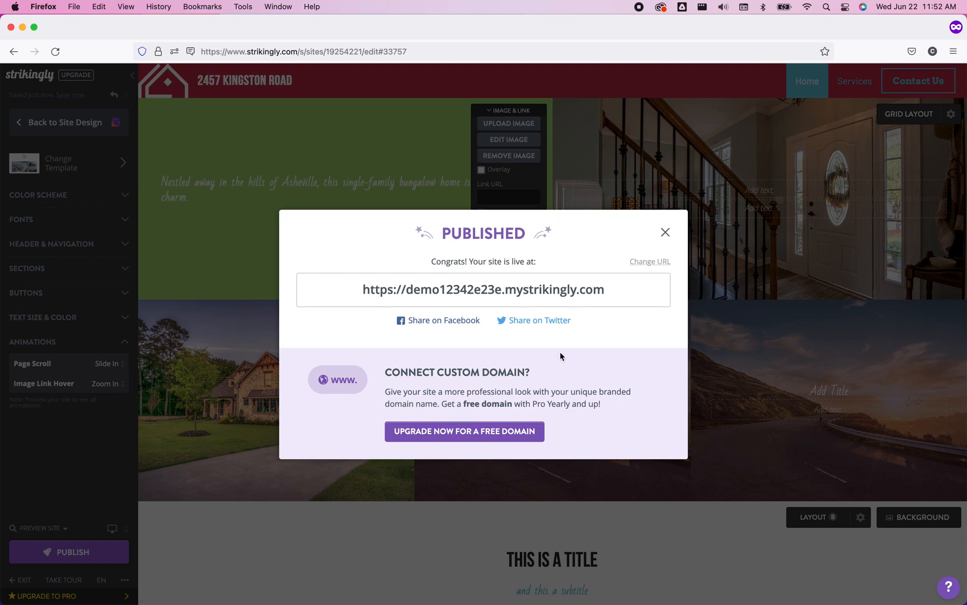
pyautogui.click(521, 292)
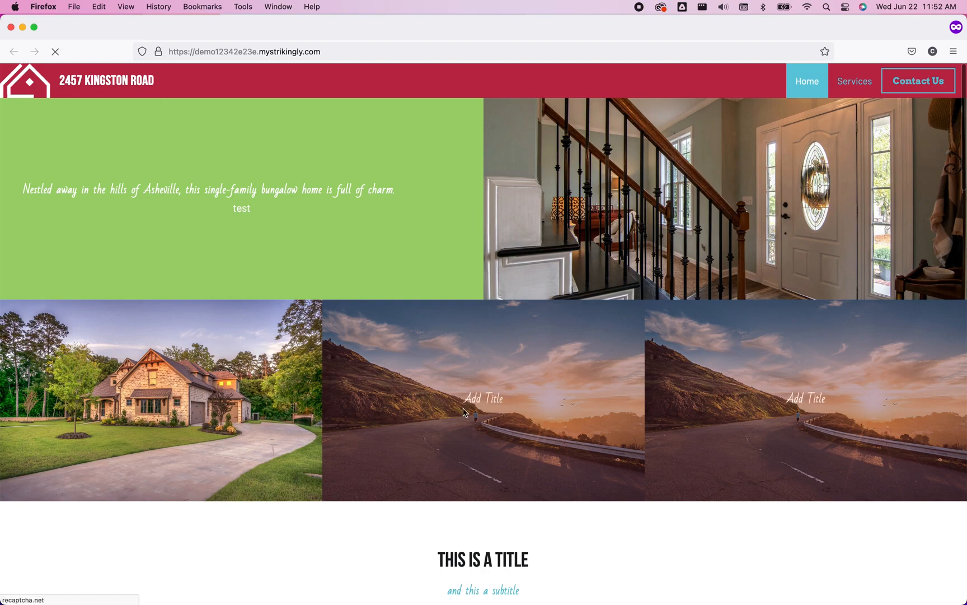
pyautogui.scroll(-12, 758, 208)
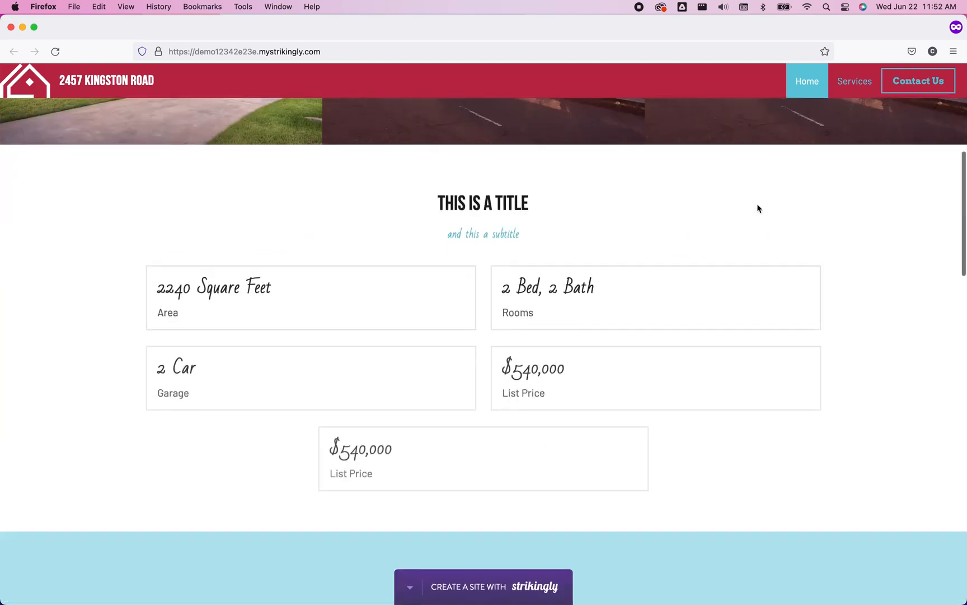
pyautogui.scroll(-3, 758, 208)
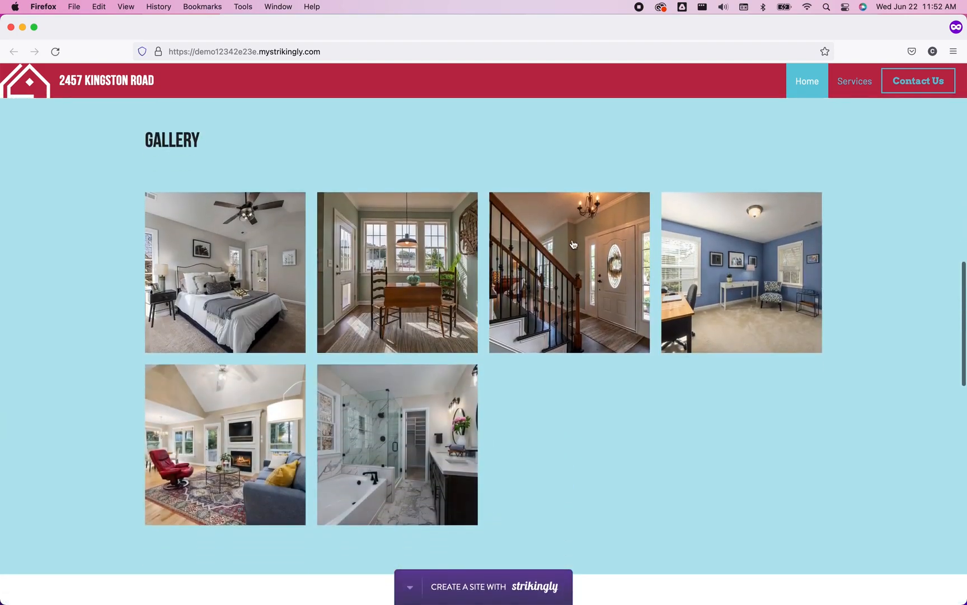
# View the staircase photo of the live gallery enlarged, leave the live site and dismiss the publishing confirmation in the editor.
pyautogui.click(572, 241)
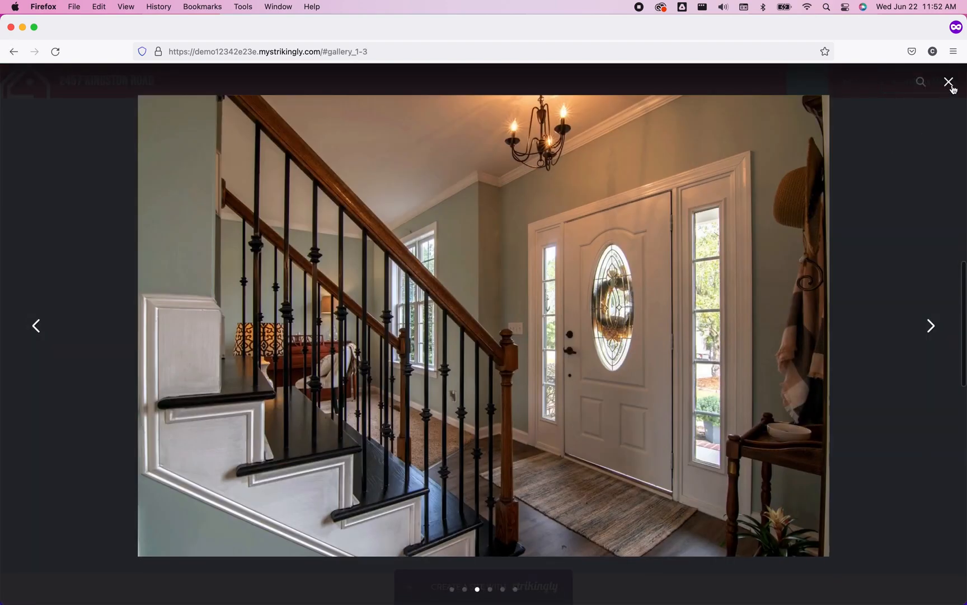
pyautogui.click(951, 87)
pyautogui.scroll(12, 482, 91)
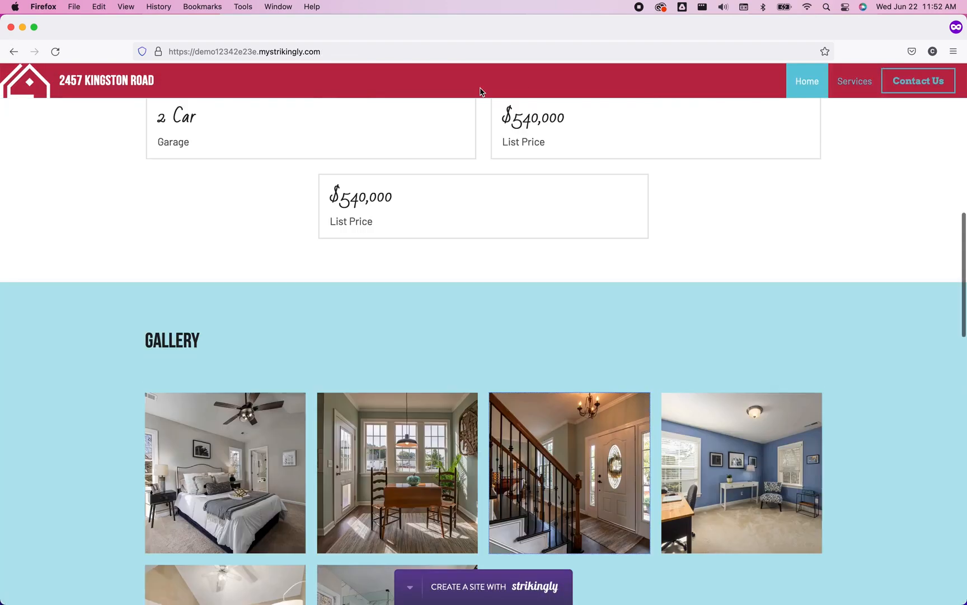
pyautogui.press('super+w')
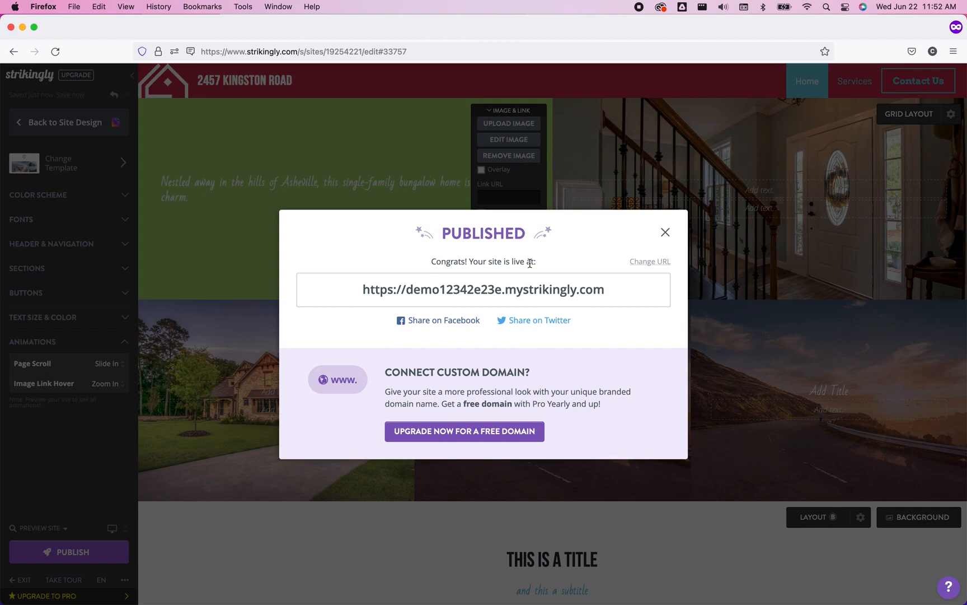
pyautogui.click(666, 233)
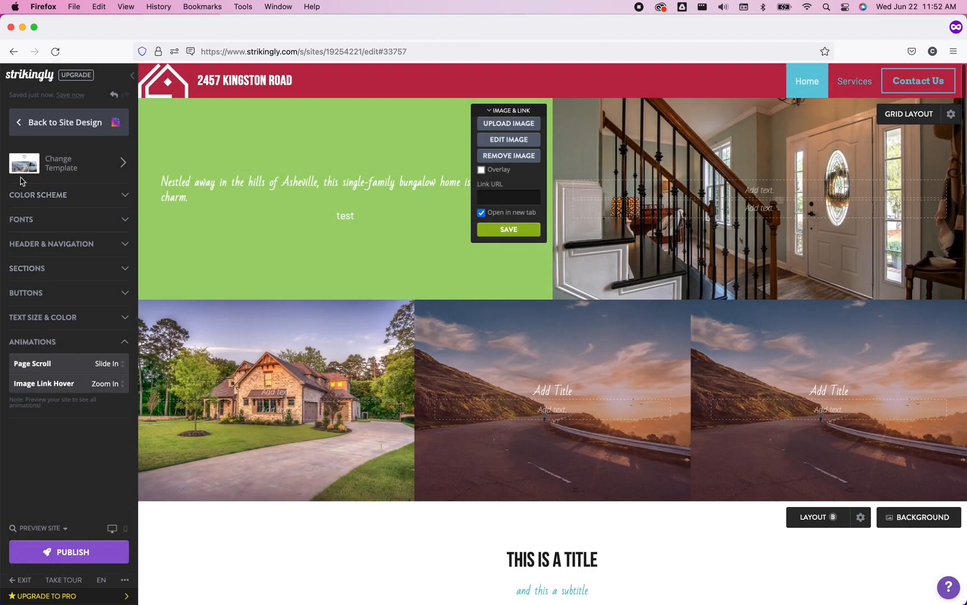
# Try the Services page ahead of Home in the page order and restore Home as the first page.
pyautogui.click(21, 125)
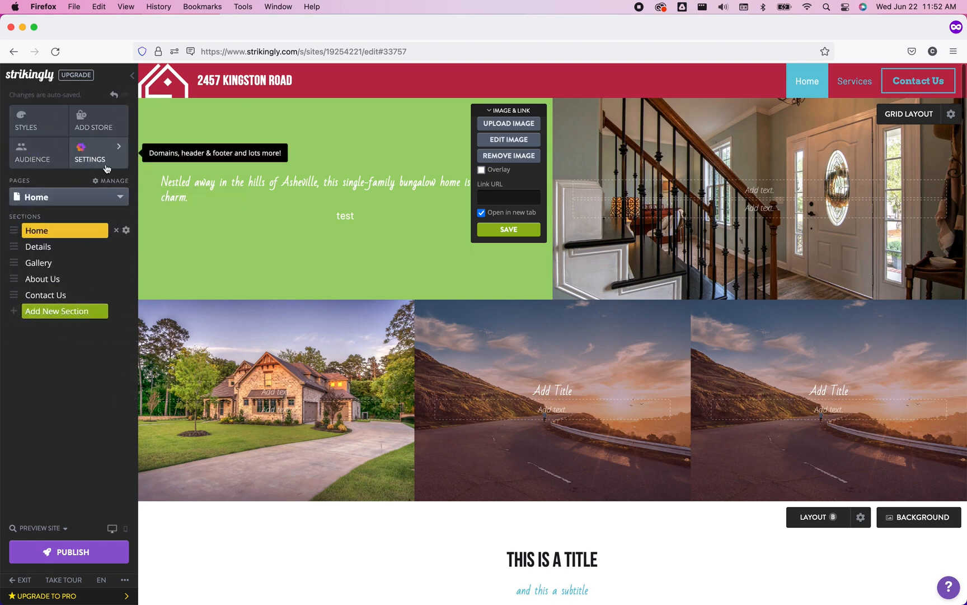
pyautogui.click(114, 182)
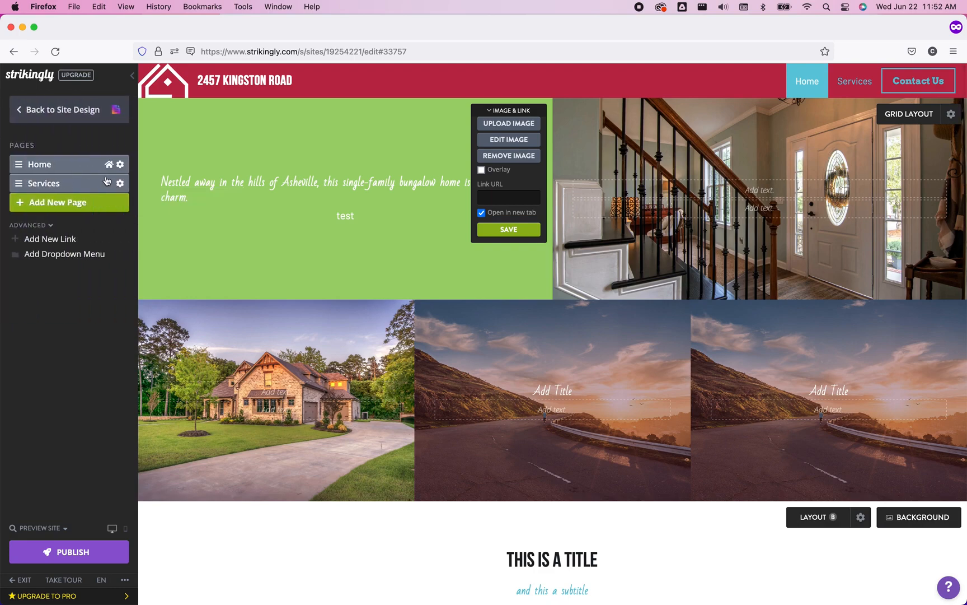
pyautogui.moveTo(22, 182); pyautogui.dragTo(23, 161)
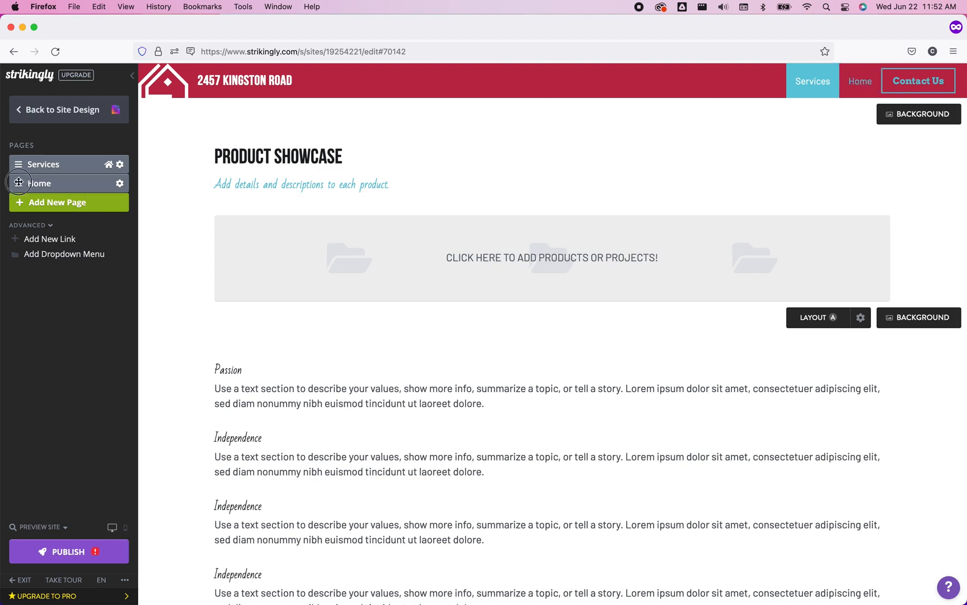
pyautogui.moveTo(19, 182); pyautogui.dragTo(18, 150)
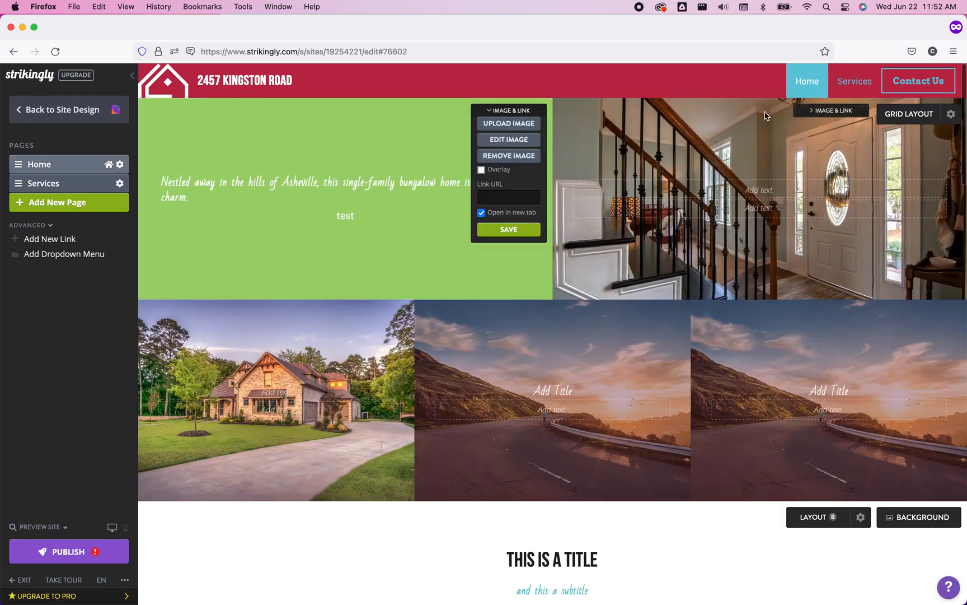
# Publish the site again and try the editor's light mode before switching back to dark mode.
pyautogui.click(50, 542)
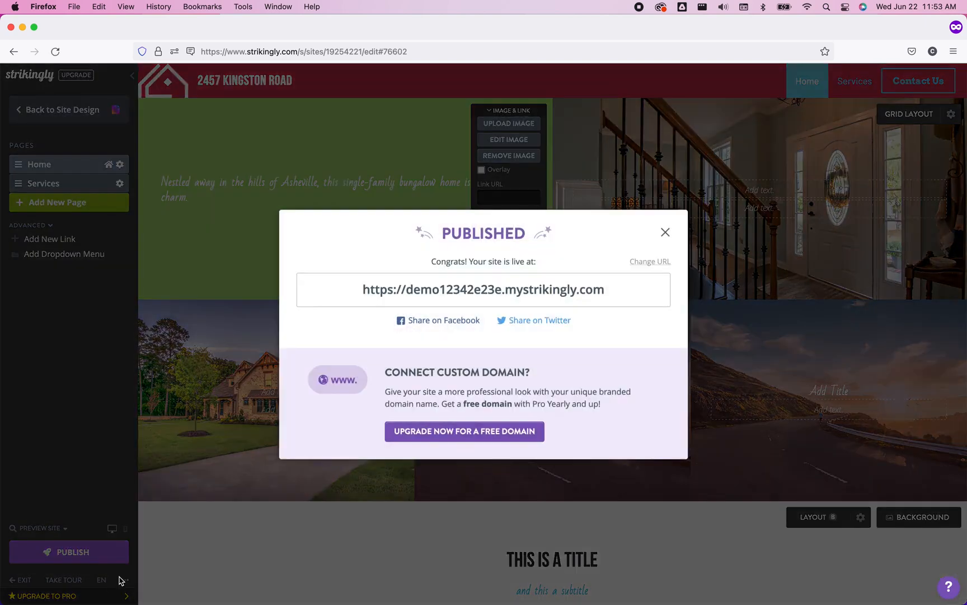
pyautogui.click(668, 238)
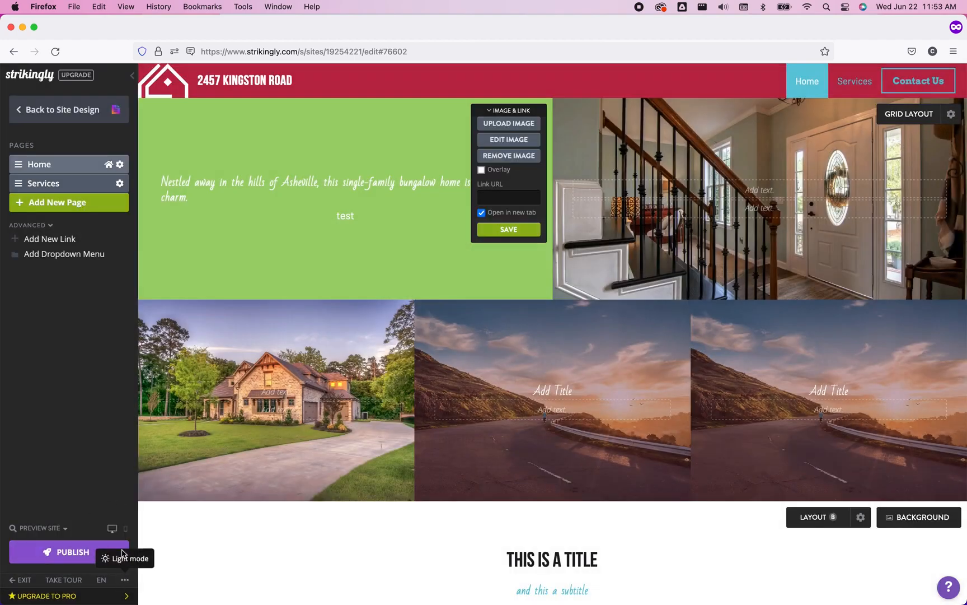
pyautogui.click(124, 560)
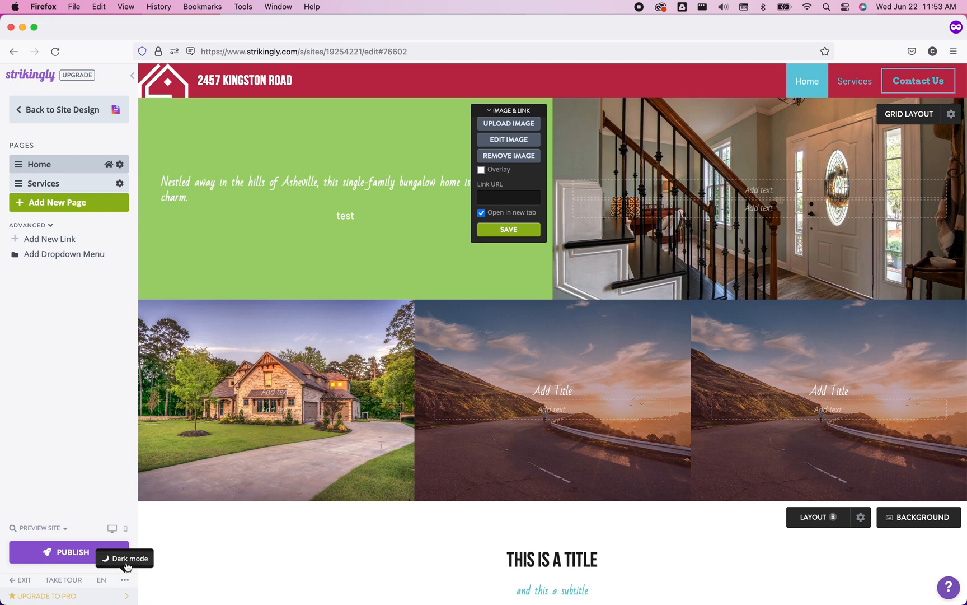
pyautogui.click(127, 566)
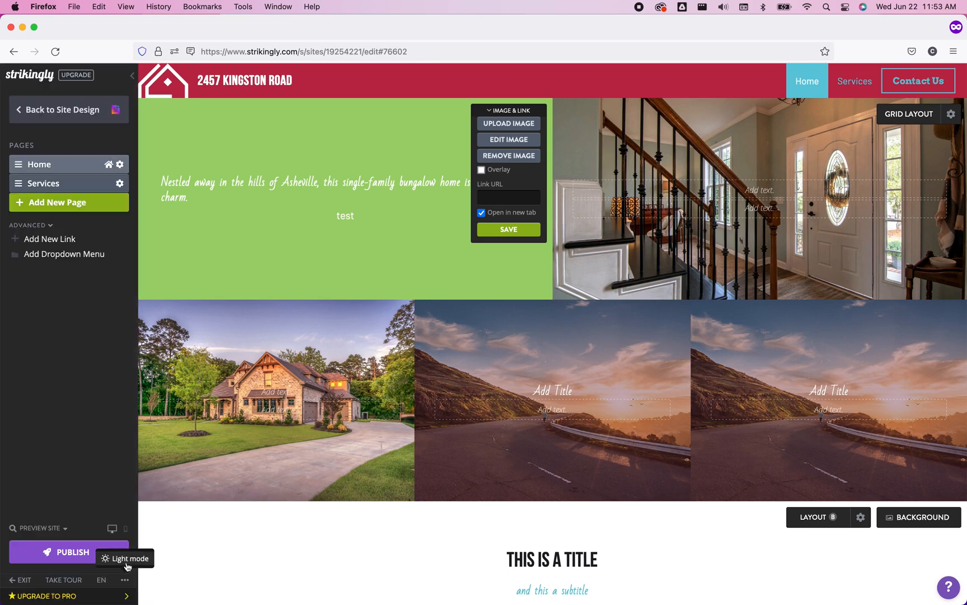
# Exit to the dashboard, view the site's clone, delete and unpublish options, and open its stats.
pyautogui.click(21, 584)
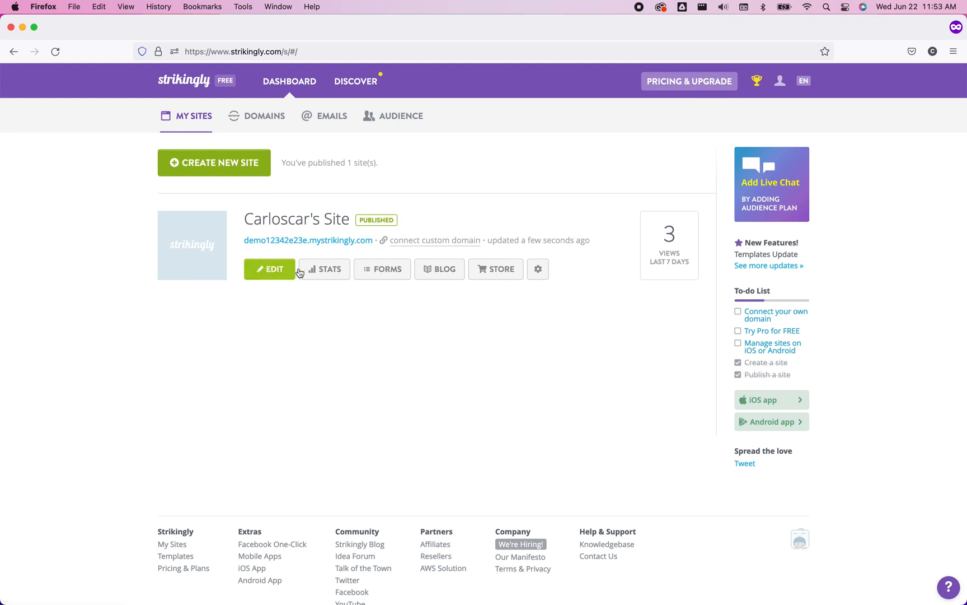
pyautogui.click(536, 271)
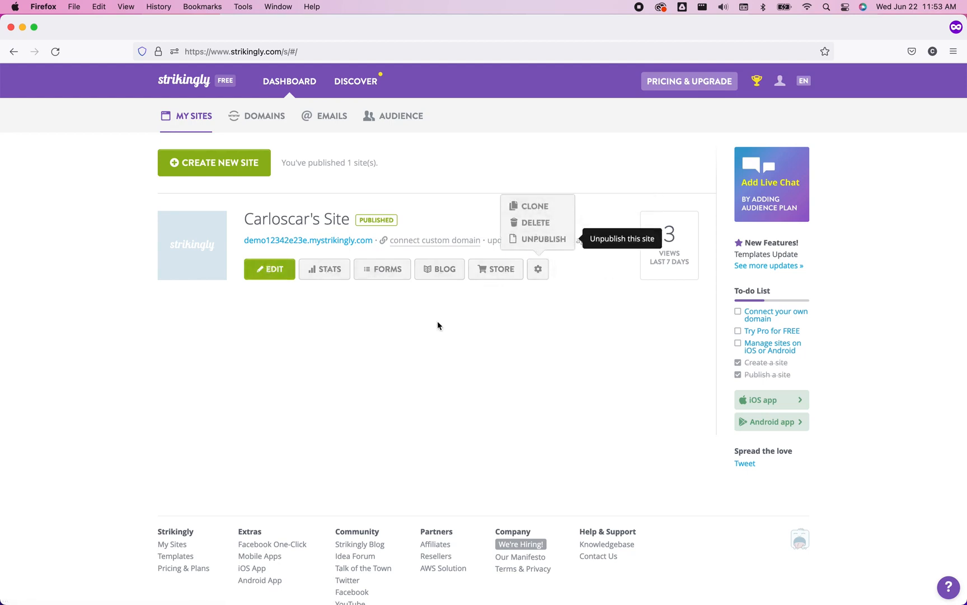
pyautogui.click(328, 278)
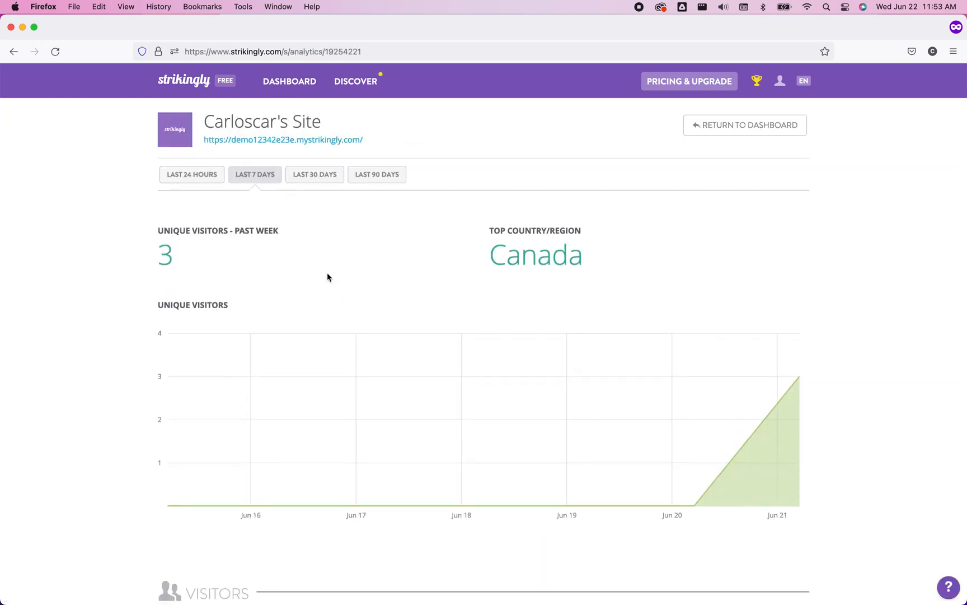
# Compare the site's unique visitors over the last 24 hours, 7 days, 30 days and 90 days.
pyautogui.click(210, 177)
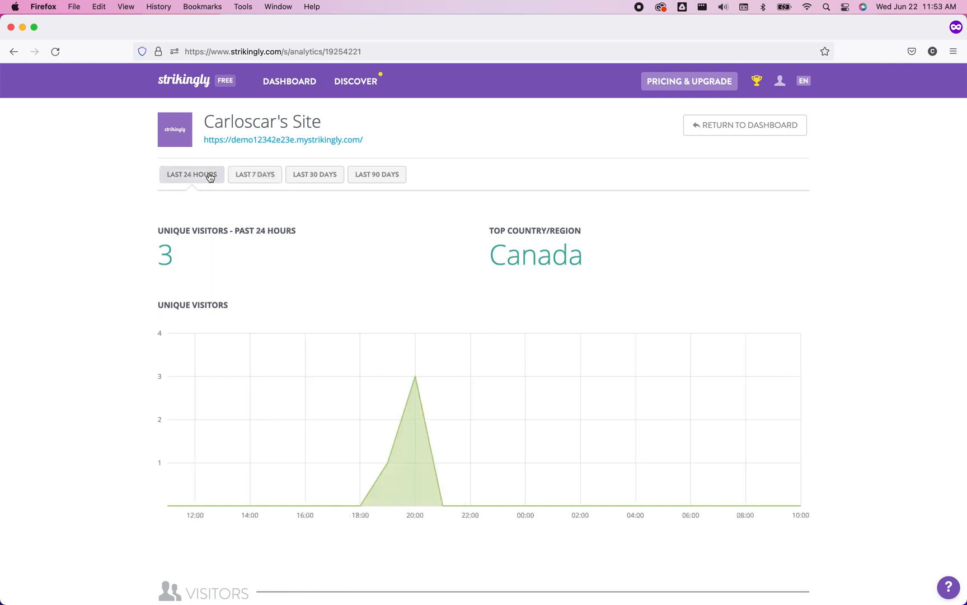
pyautogui.click(259, 180)
pyautogui.click(311, 181)
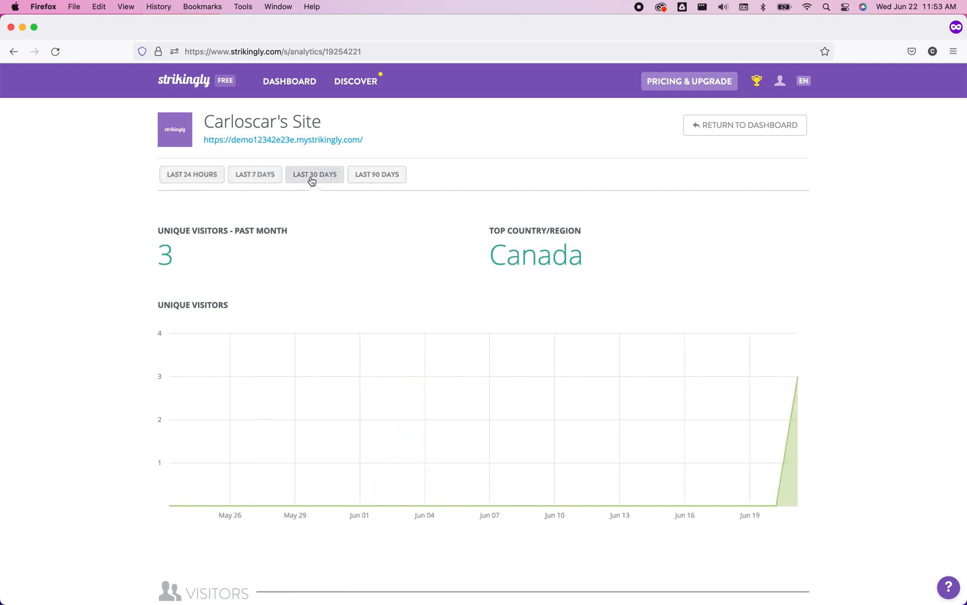
pyautogui.click(393, 184)
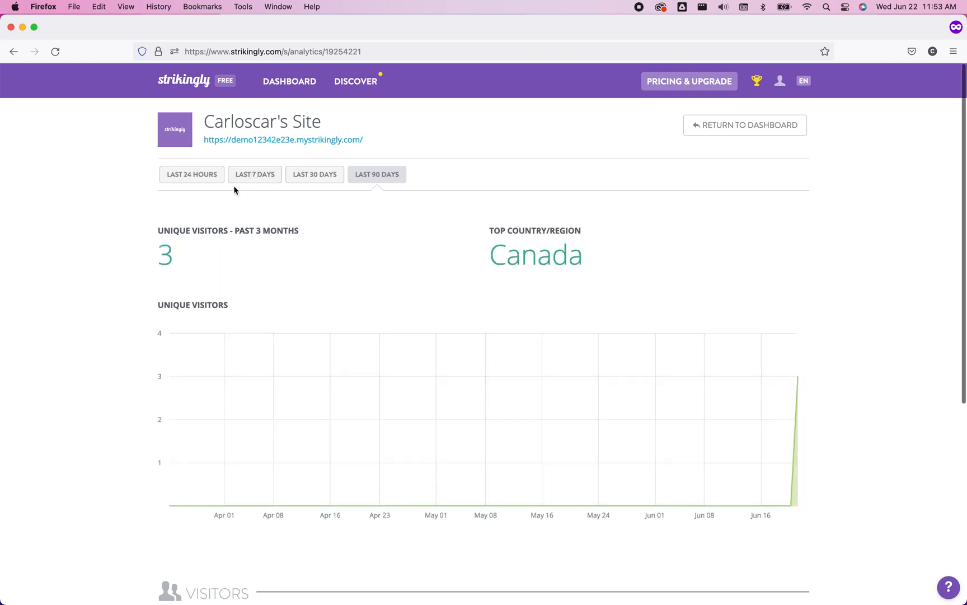
# Examine the last 24 hours' visitor countries, devices and traffic sources, and return to the dashboard.
pyautogui.click(214, 181)
pyautogui.scroll(-5, 481, 259)
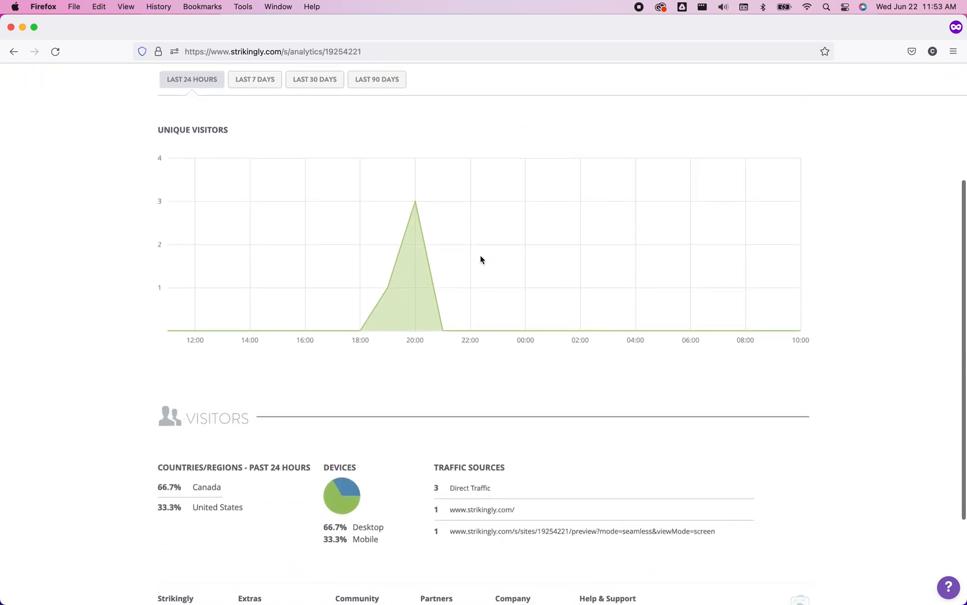
pyautogui.scroll(-3, 481, 260)
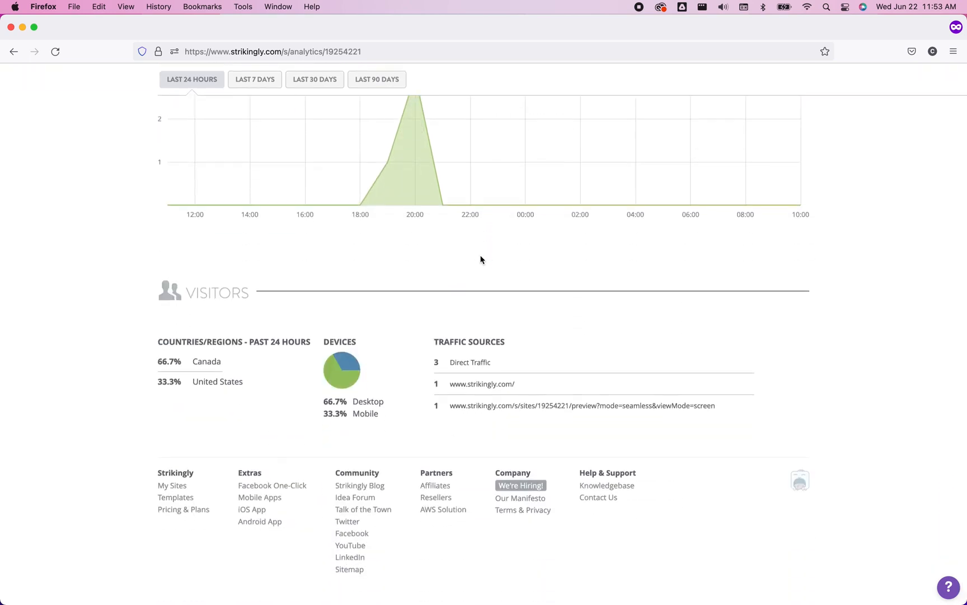
pyautogui.scroll(-1, 481, 259)
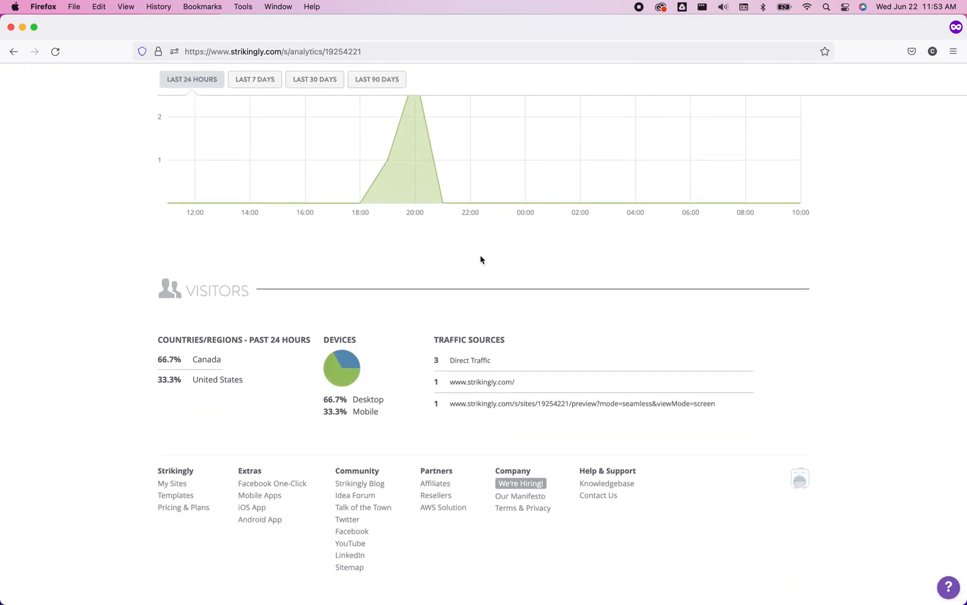
pyautogui.scroll(5, 481, 260)
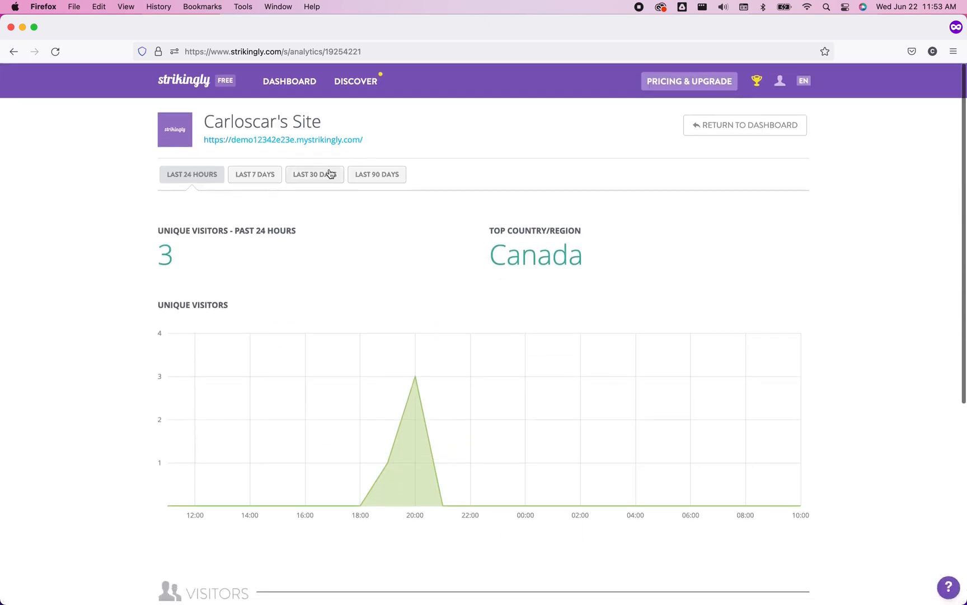
pyautogui.click(718, 134)
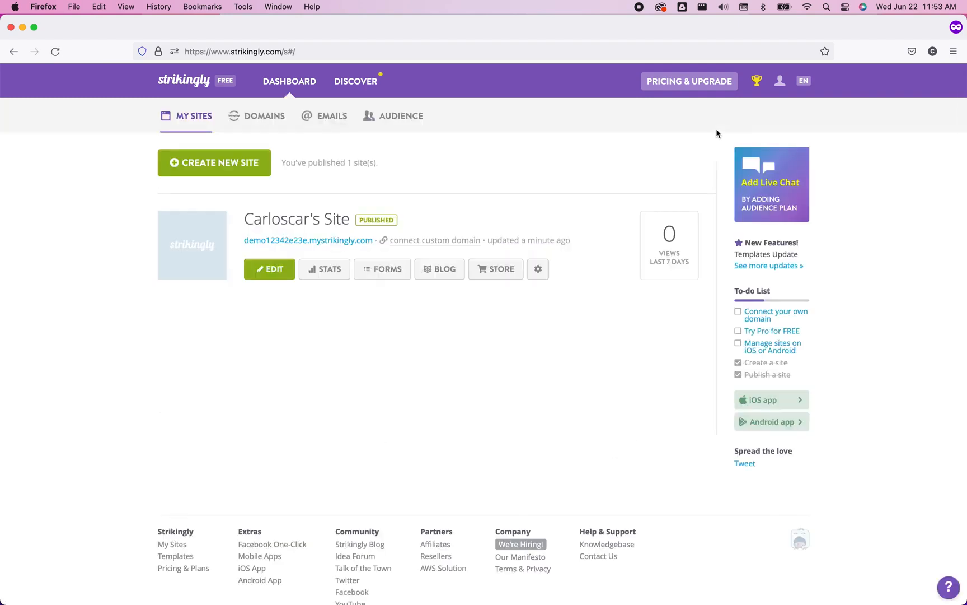
# Read through the mobile app page linked from the to-do list and go back to the dashboard.
pyautogui.moveTo(781, 95)
pyautogui.click(782, 347)
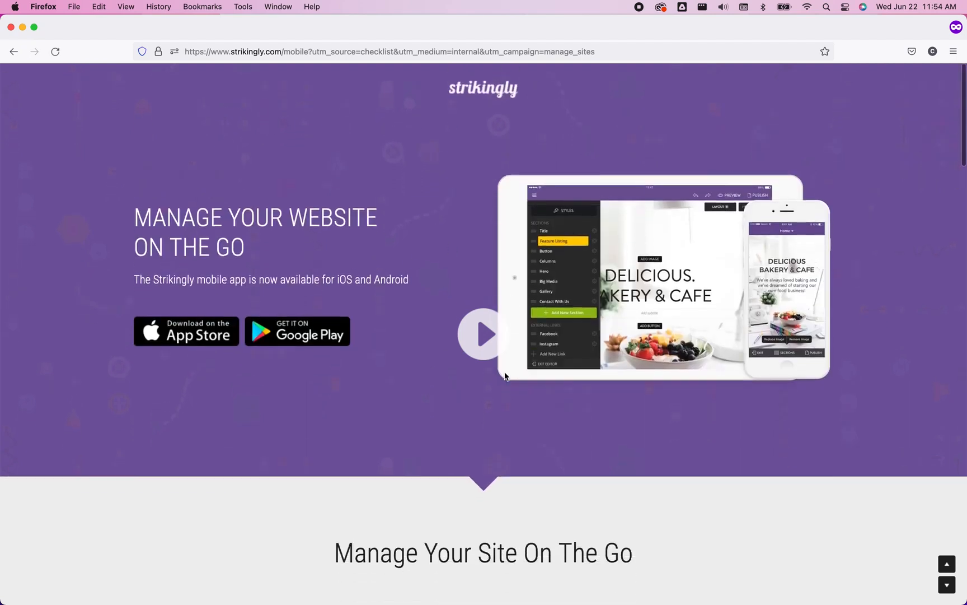
pyautogui.scroll(-5, 504, 371)
pyautogui.scroll(-20, 506, 376)
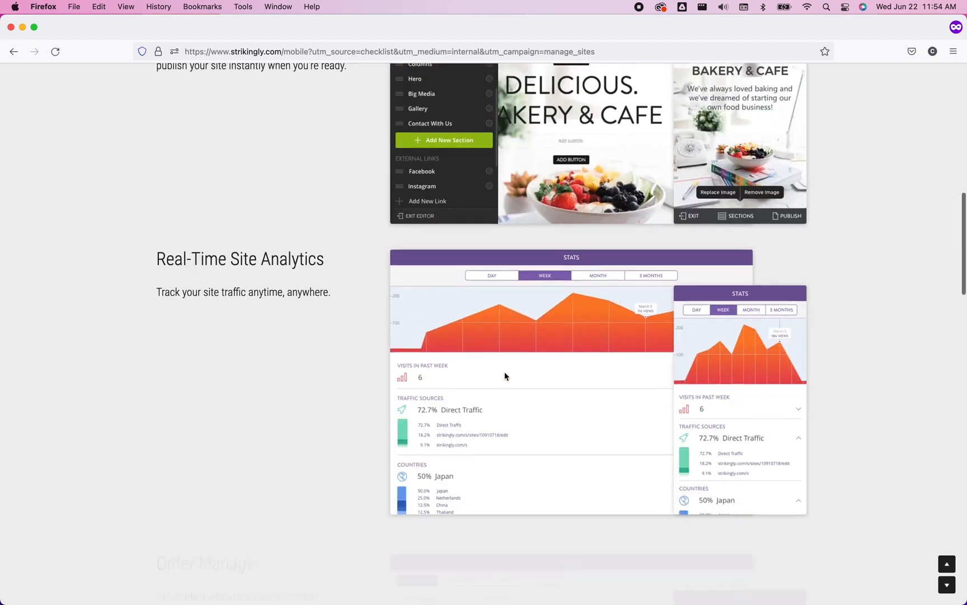
pyautogui.scroll(-20, 504, 371)
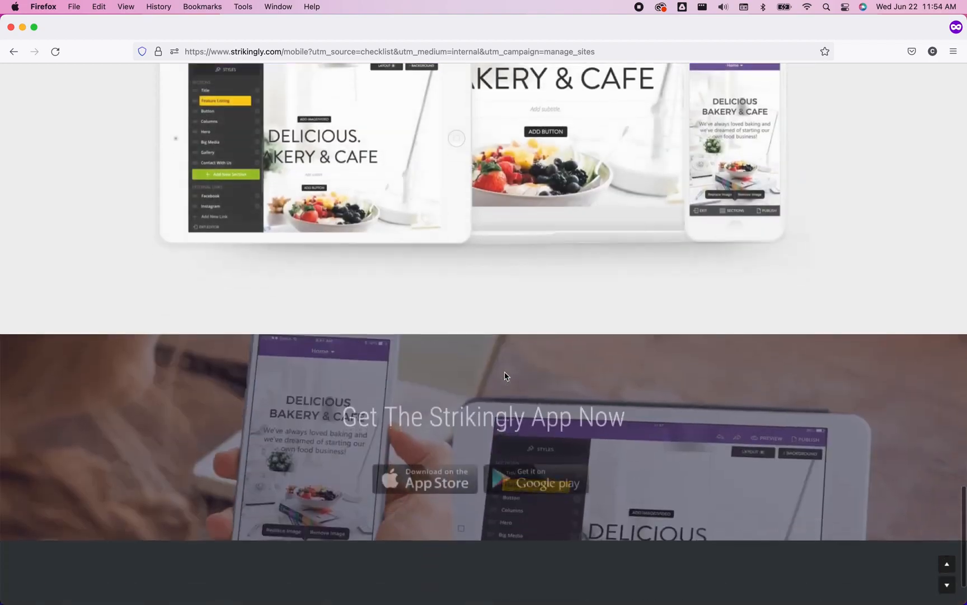
pyautogui.scroll(20, 505, 376)
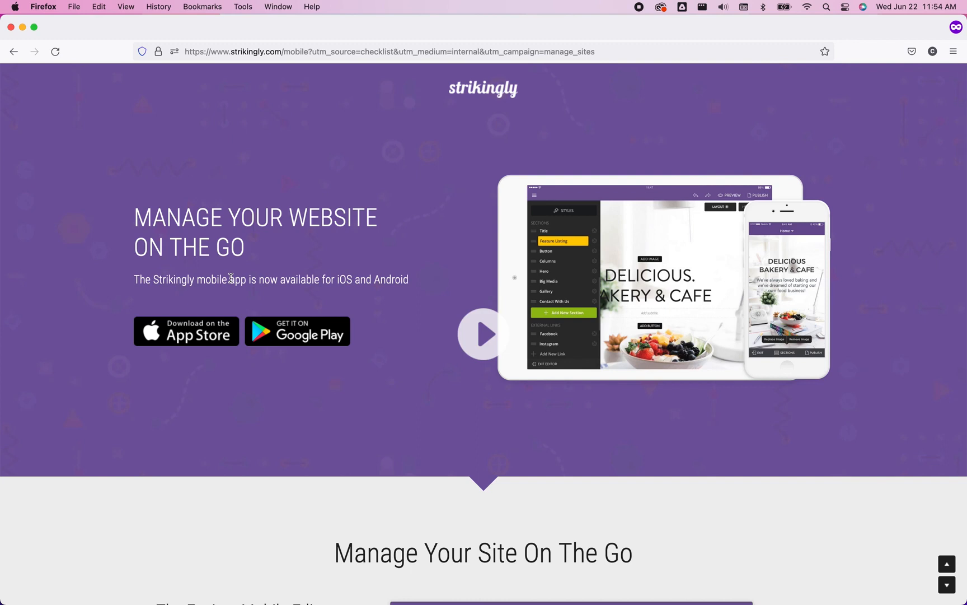
pyautogui.click(13, 51)
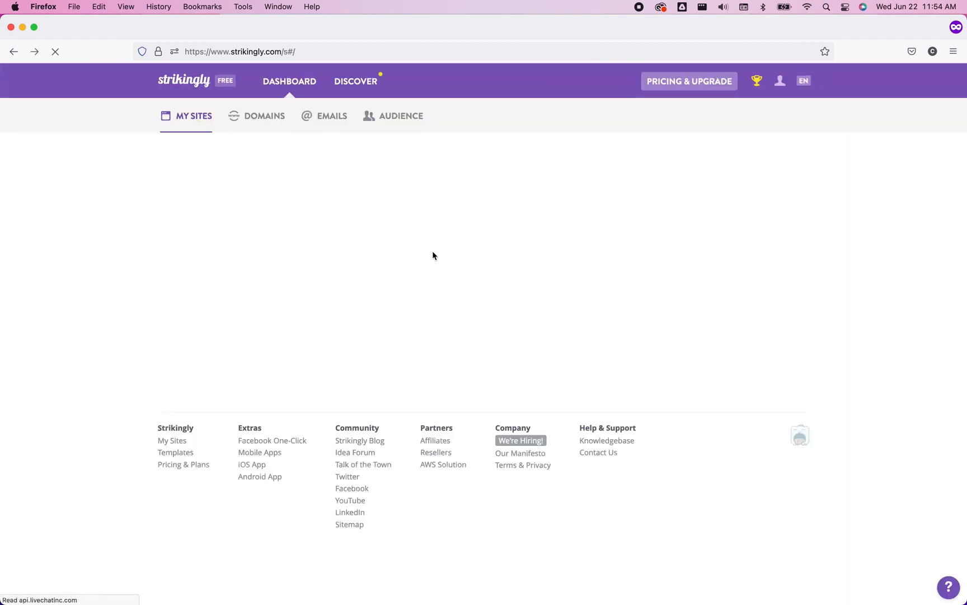